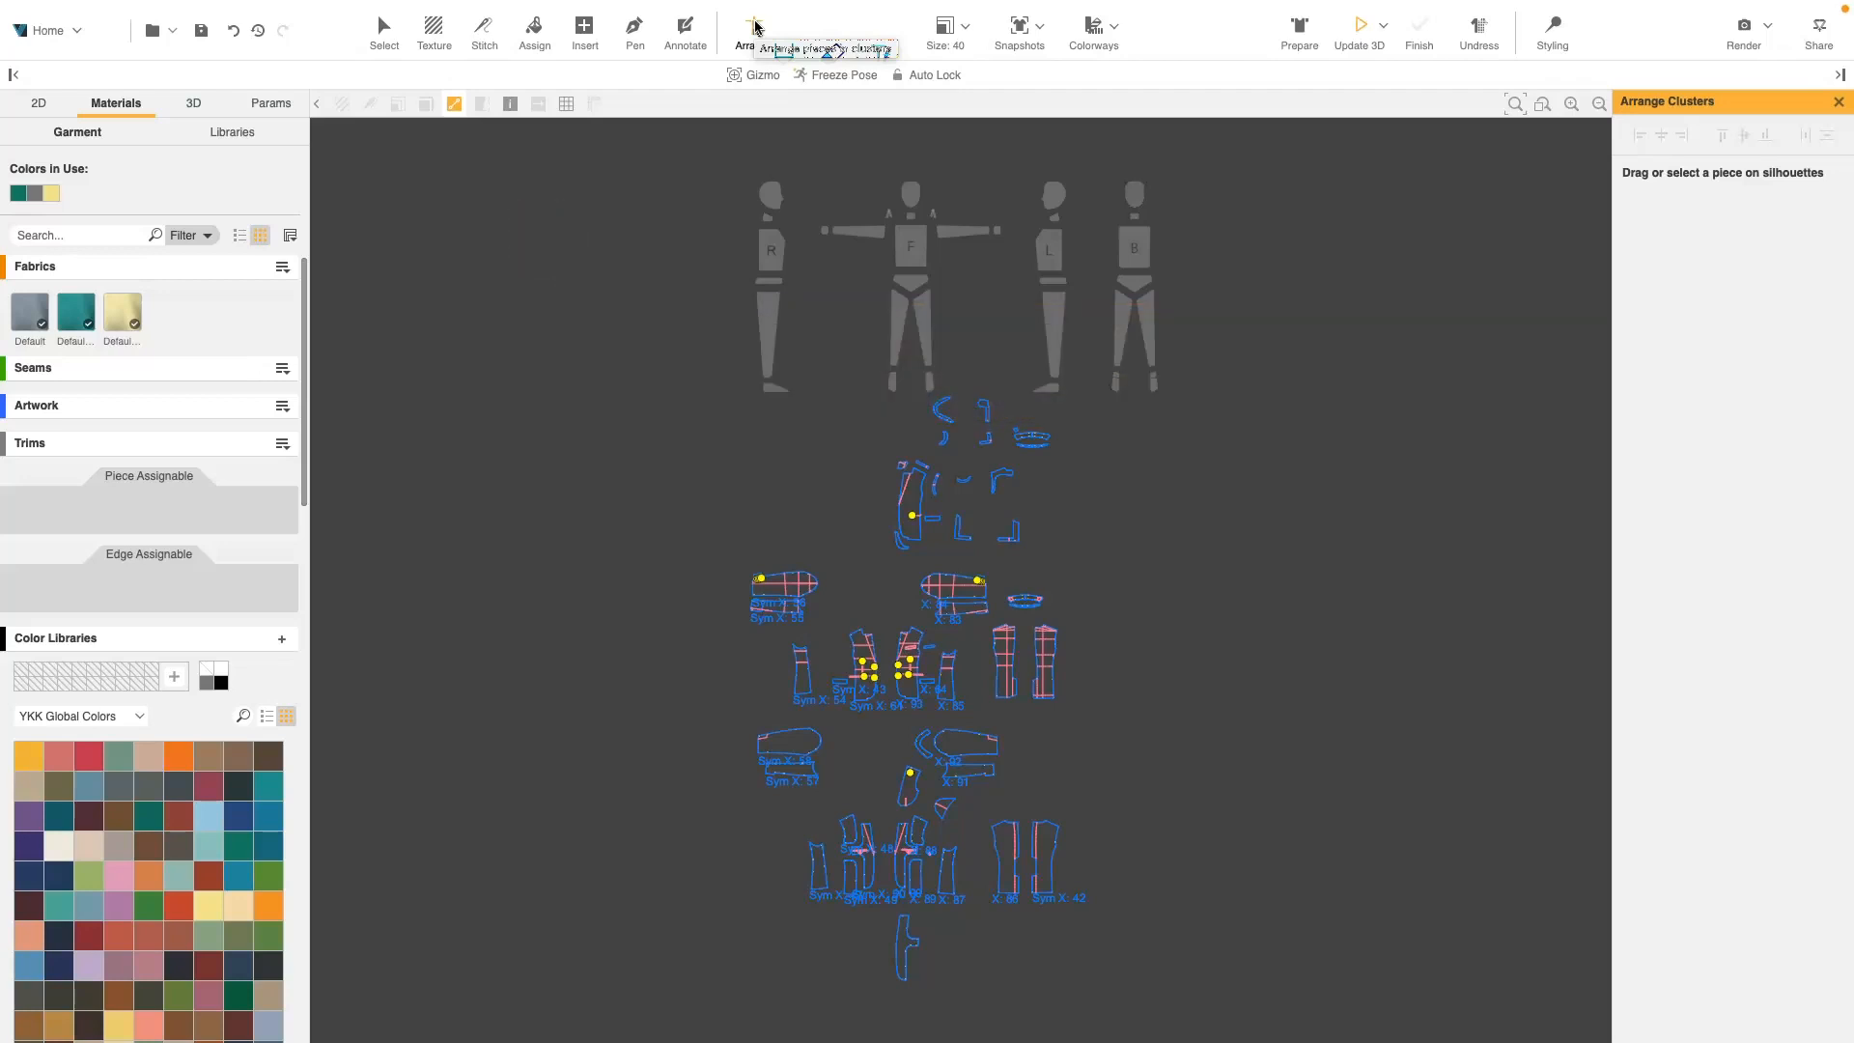
# Place the front lining and facing pieces 48, 49 and 50 on the torso of the front silhouette
pyautogui.click(925, 842)
pyautogui.moveTo(925, 842); pyautogui.dragTo(935, 232)
pyautogui.scroll(10, 926, 220)
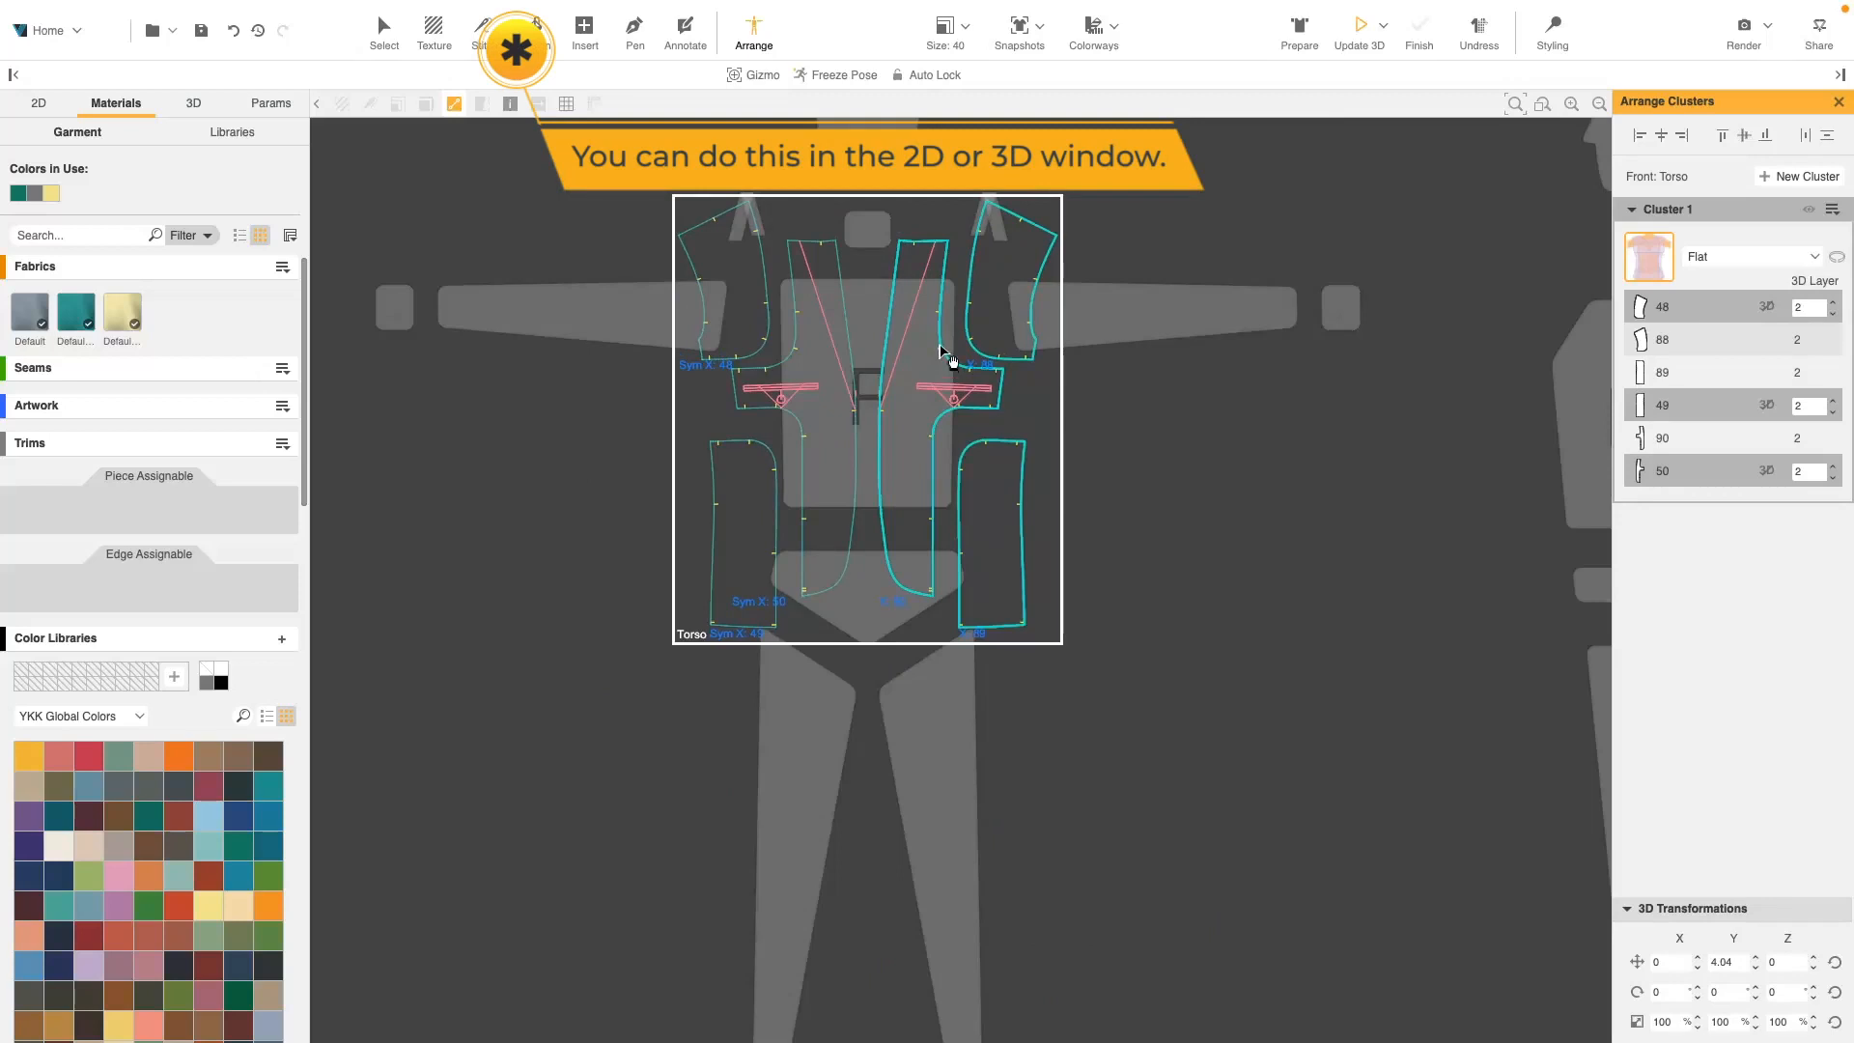
pyautogui.scroll(-1, 1218, 674)
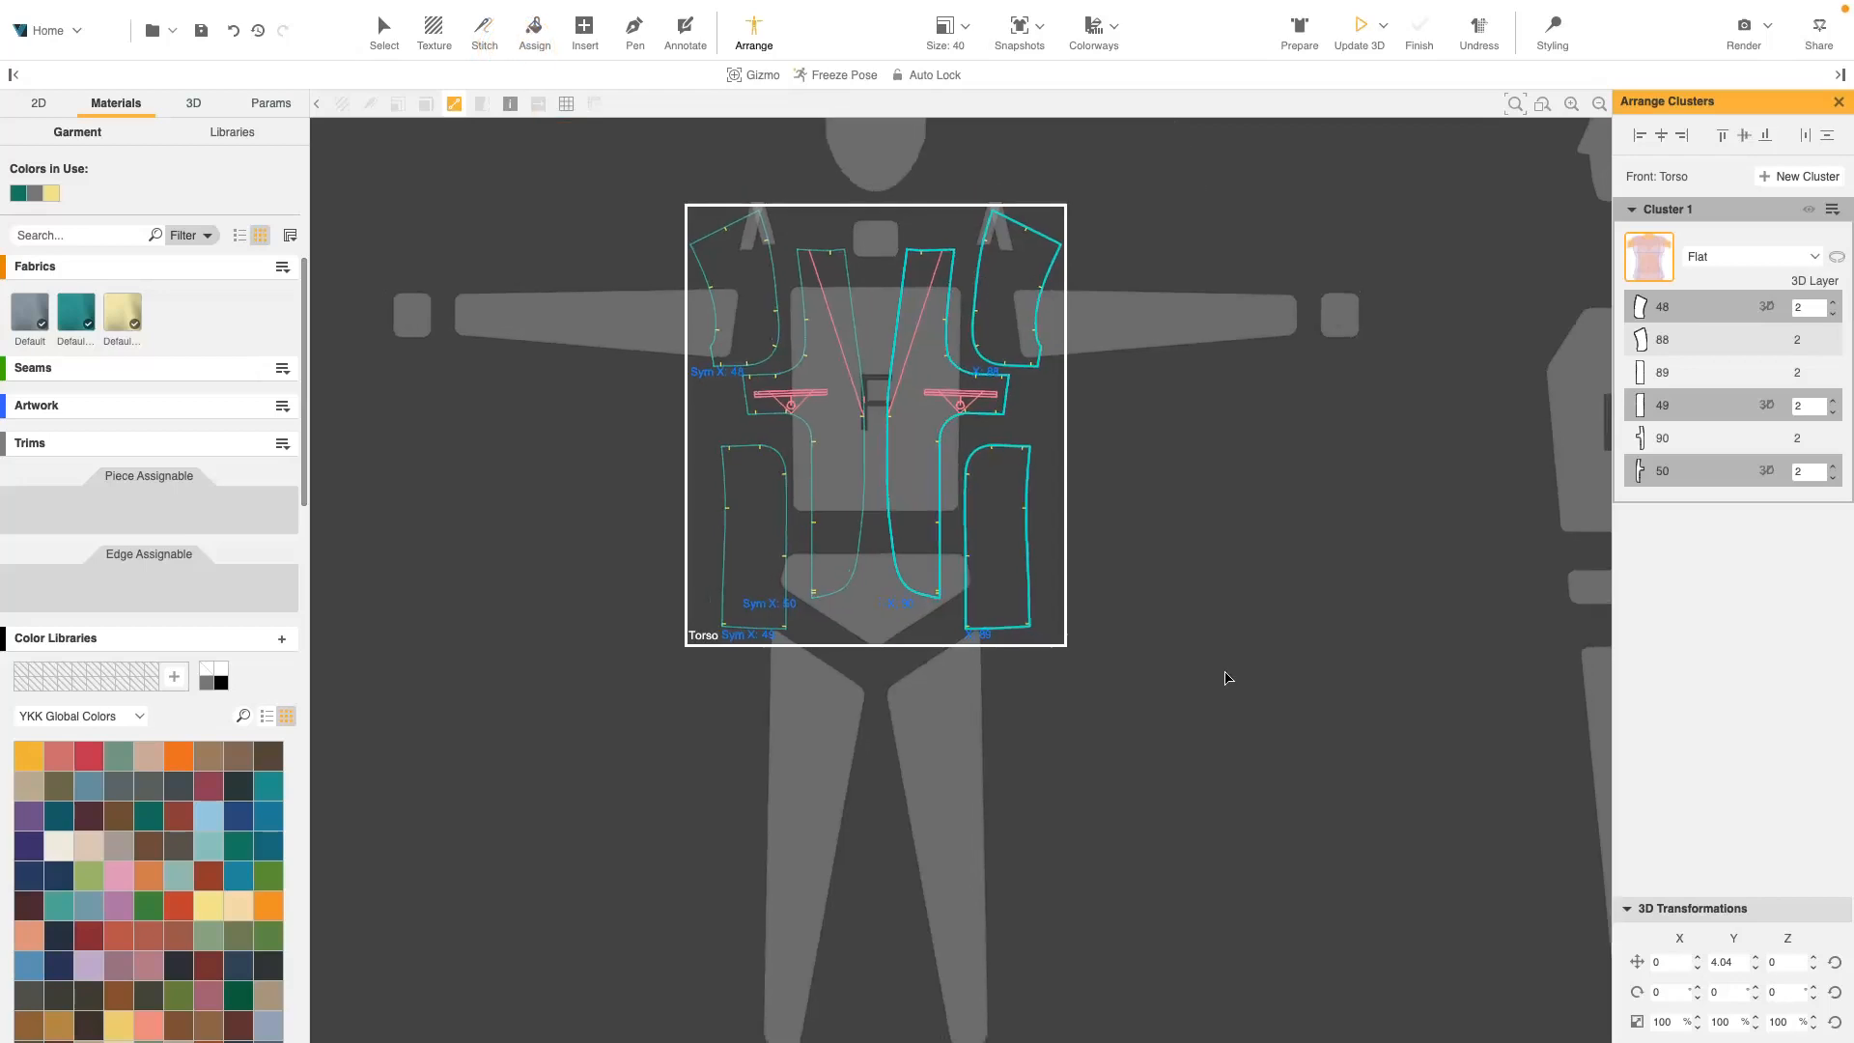
# Place the small triangle pocket piece on the front torso, over the facing's pocket opening
pyautogui.scroll(-5, 1224, 681)
pyautogui.moveTo(1220, 769); pyautogui.dragTo(1030, 120, button='middle')
pyautogui.scroll(-3, 971, 869)
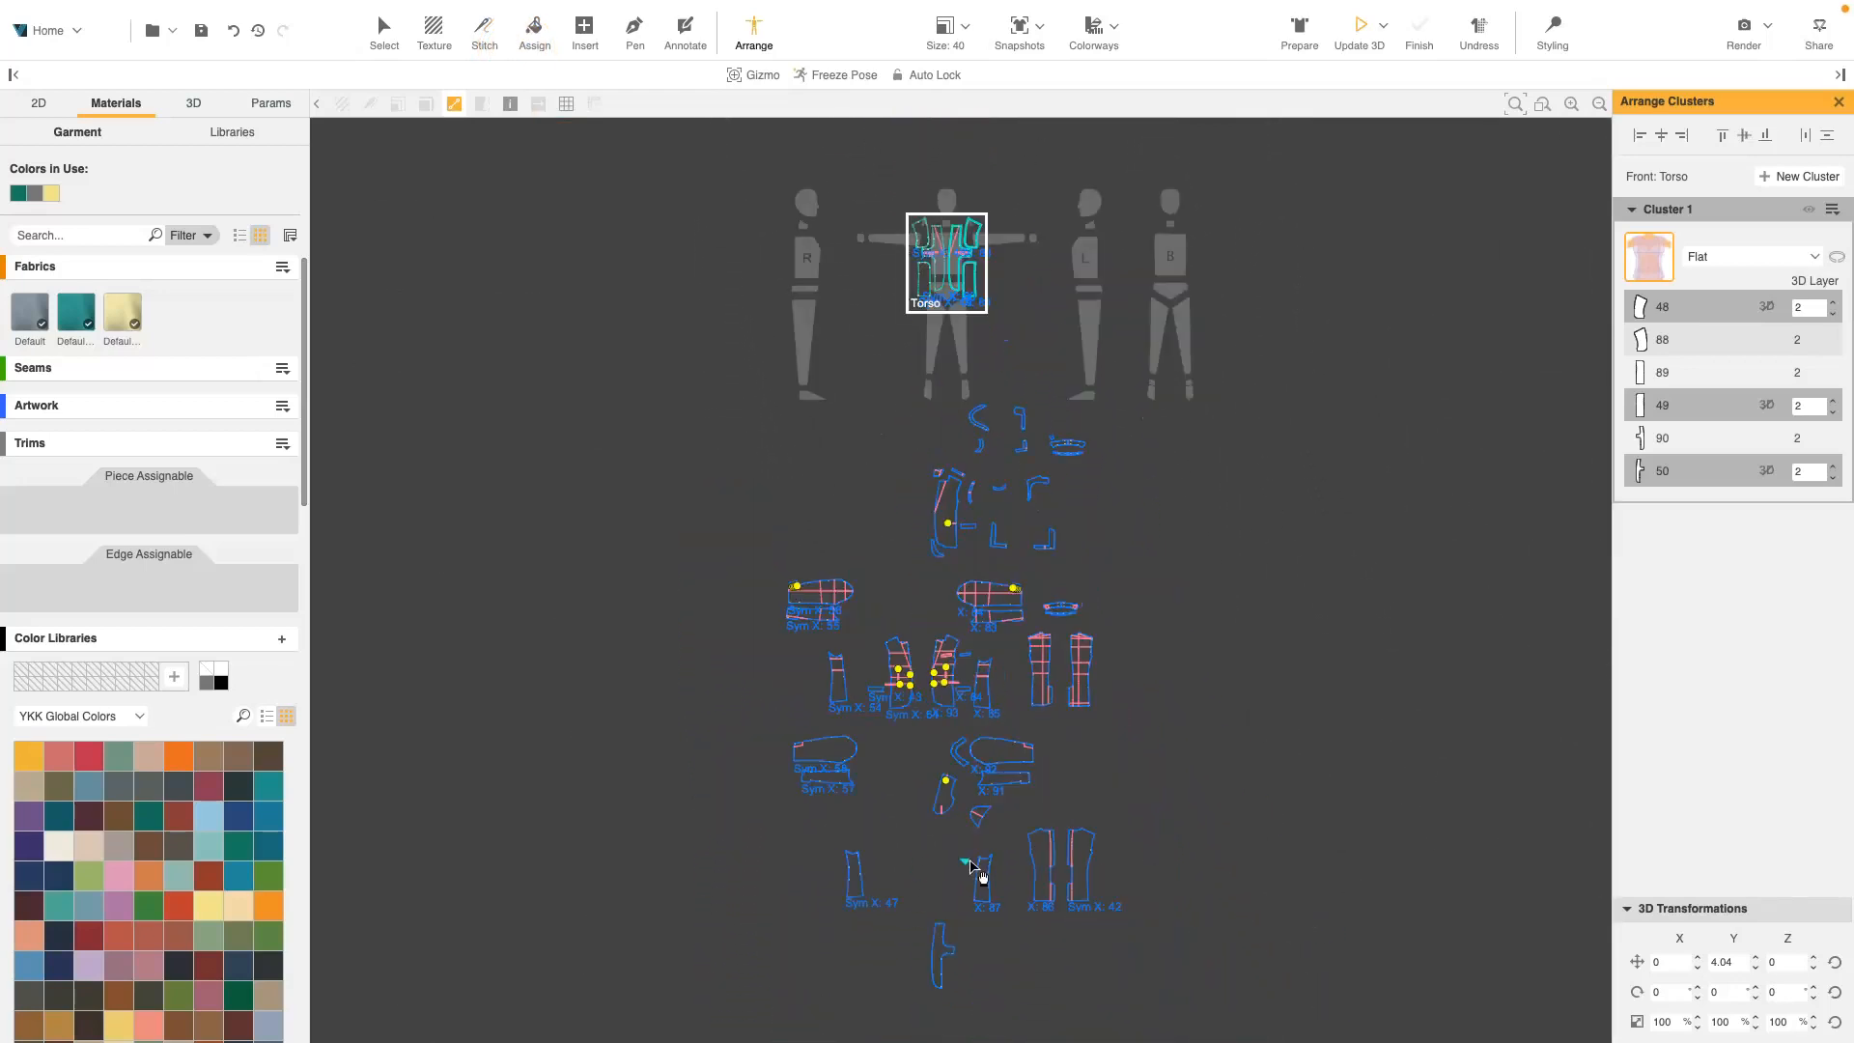
pyautogui.click(970, 867)
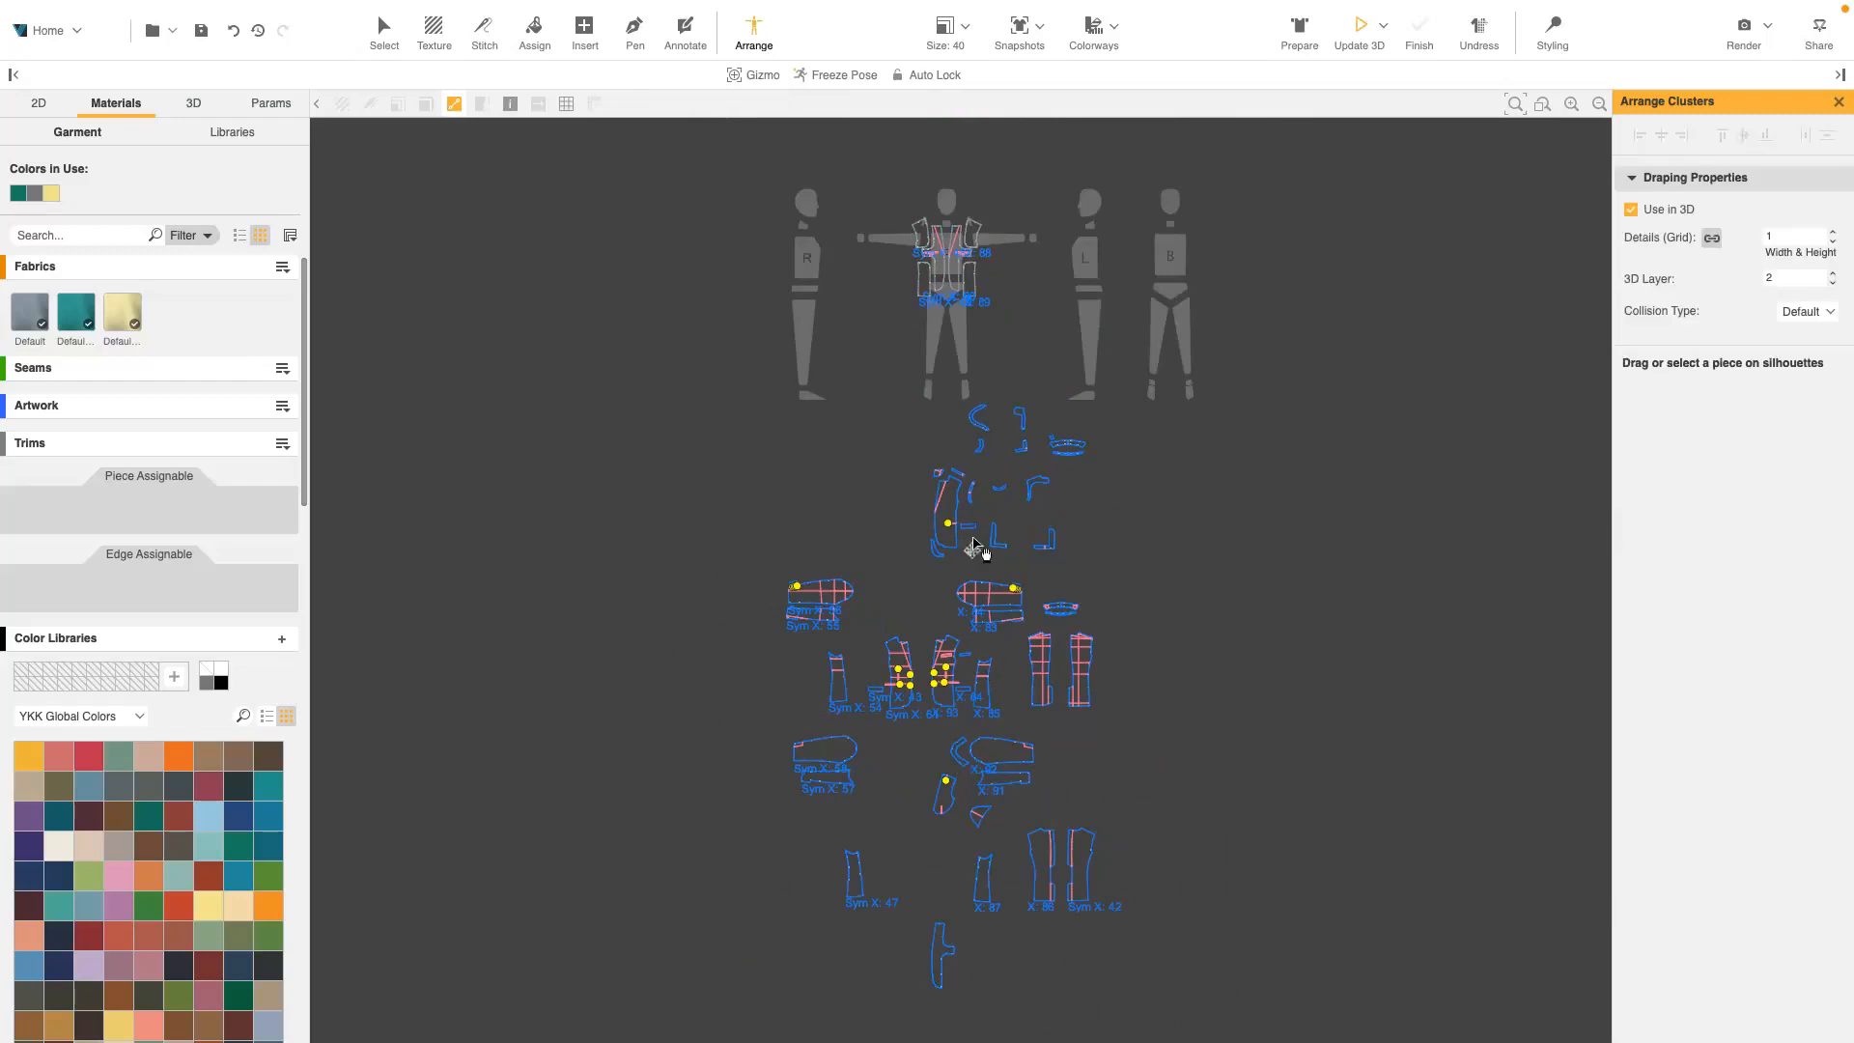
pyautogui.click(963, 266)
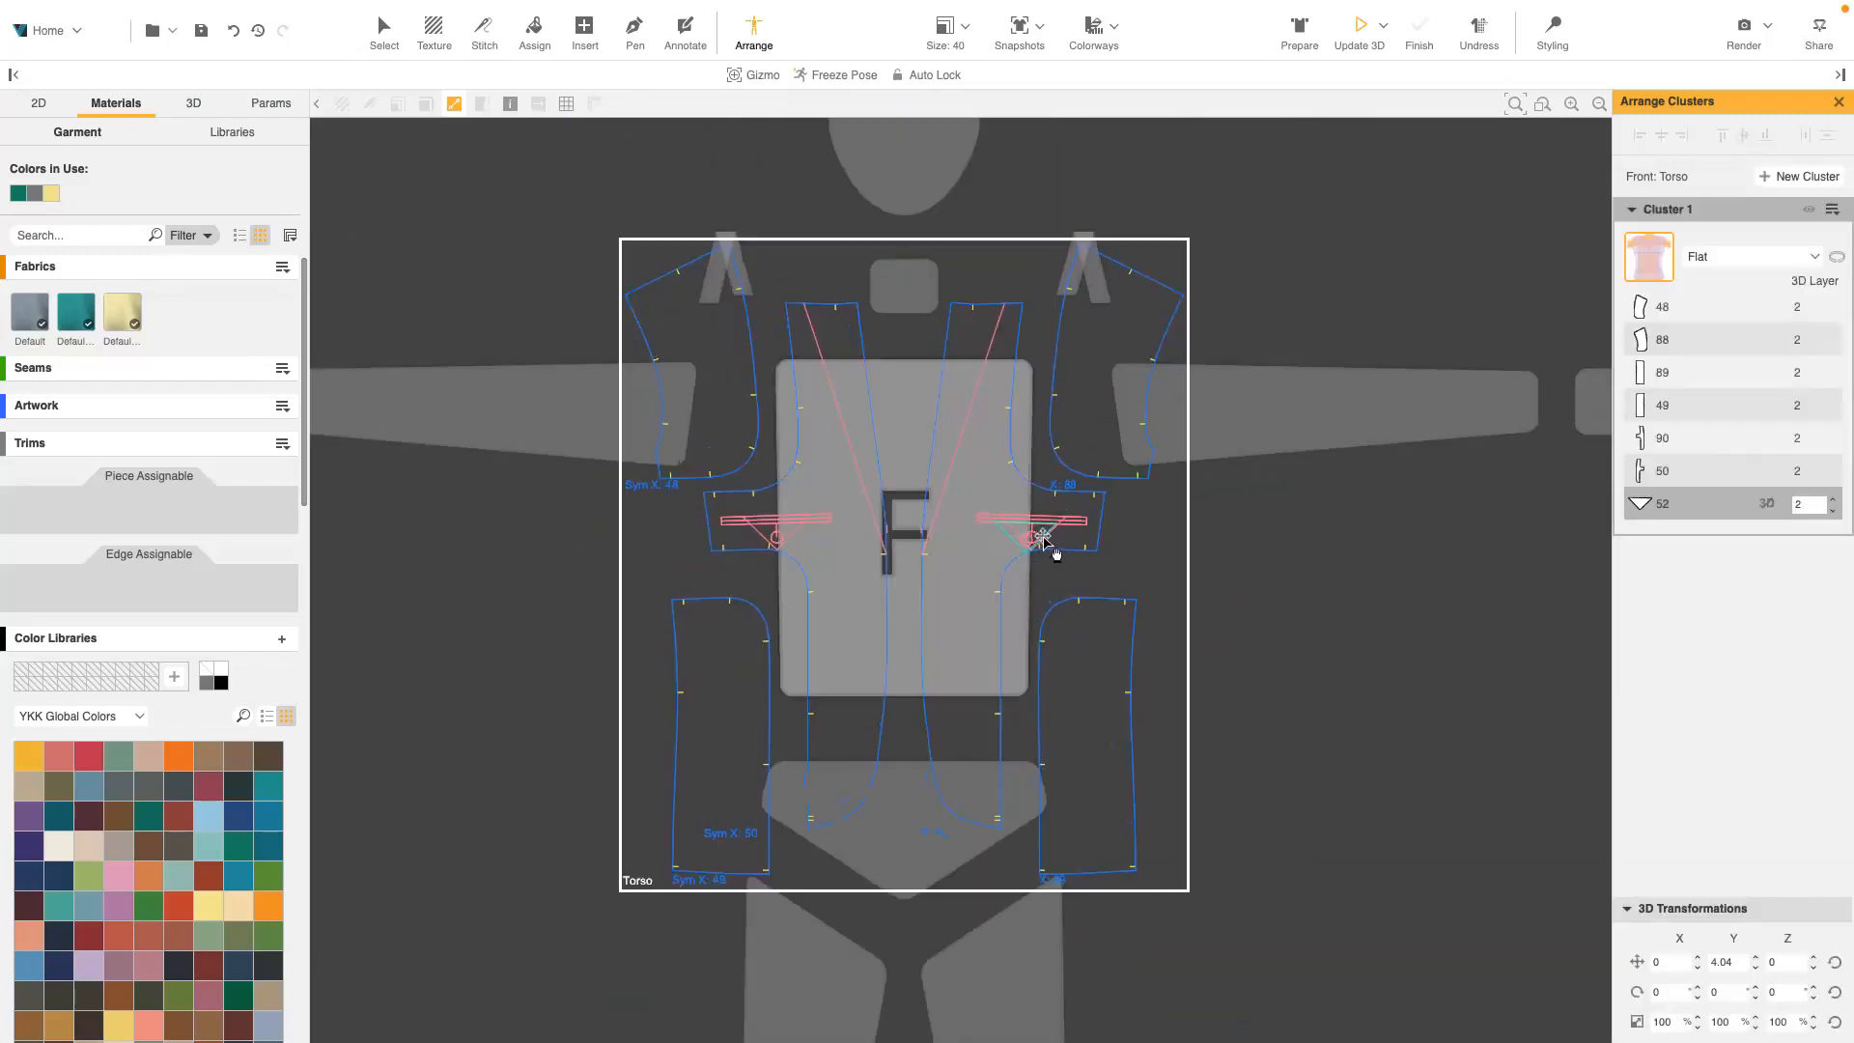
pyautogui.scroll(-5, 1059, 551)
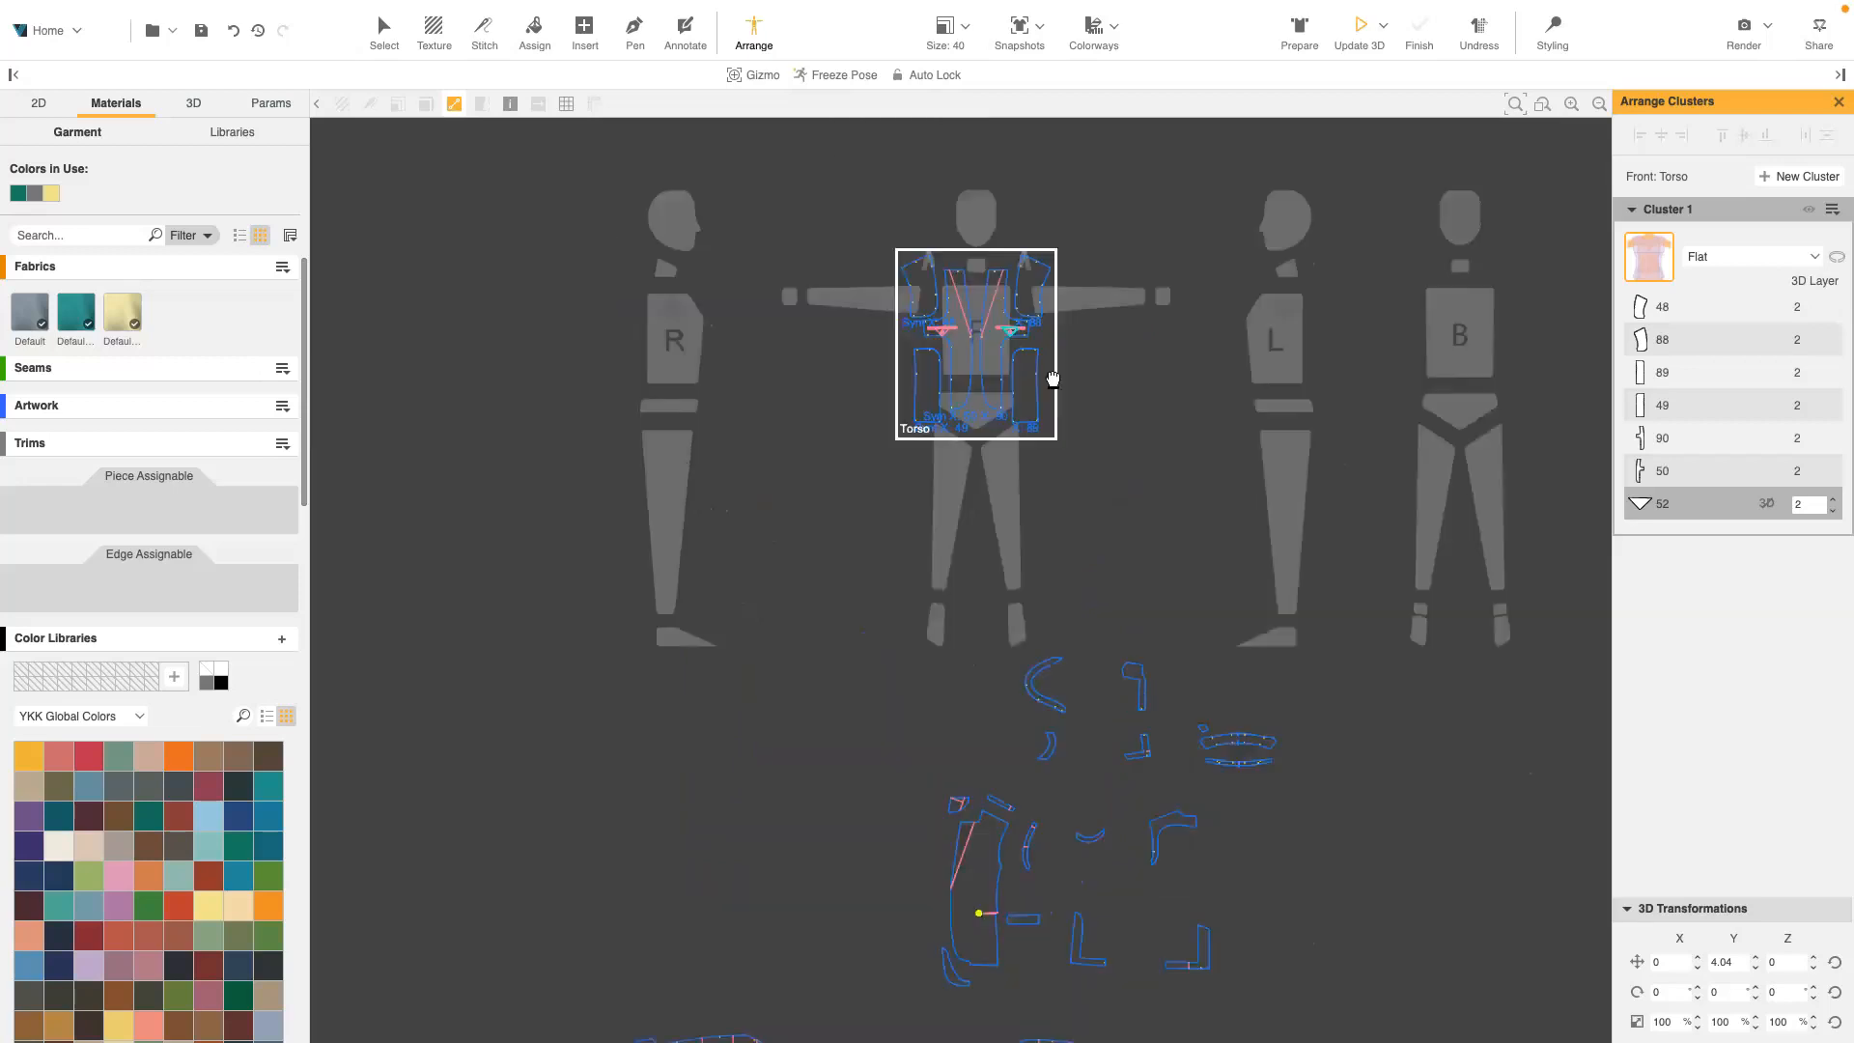
# Arrange the remaining lining pieces: side panel on the left torso, both sleeve pieces on the left arm, back pieces on the back torso
pyautogui.moveTo(1119, 593); pyautogui.dragTo(1002, 475, button='middle')
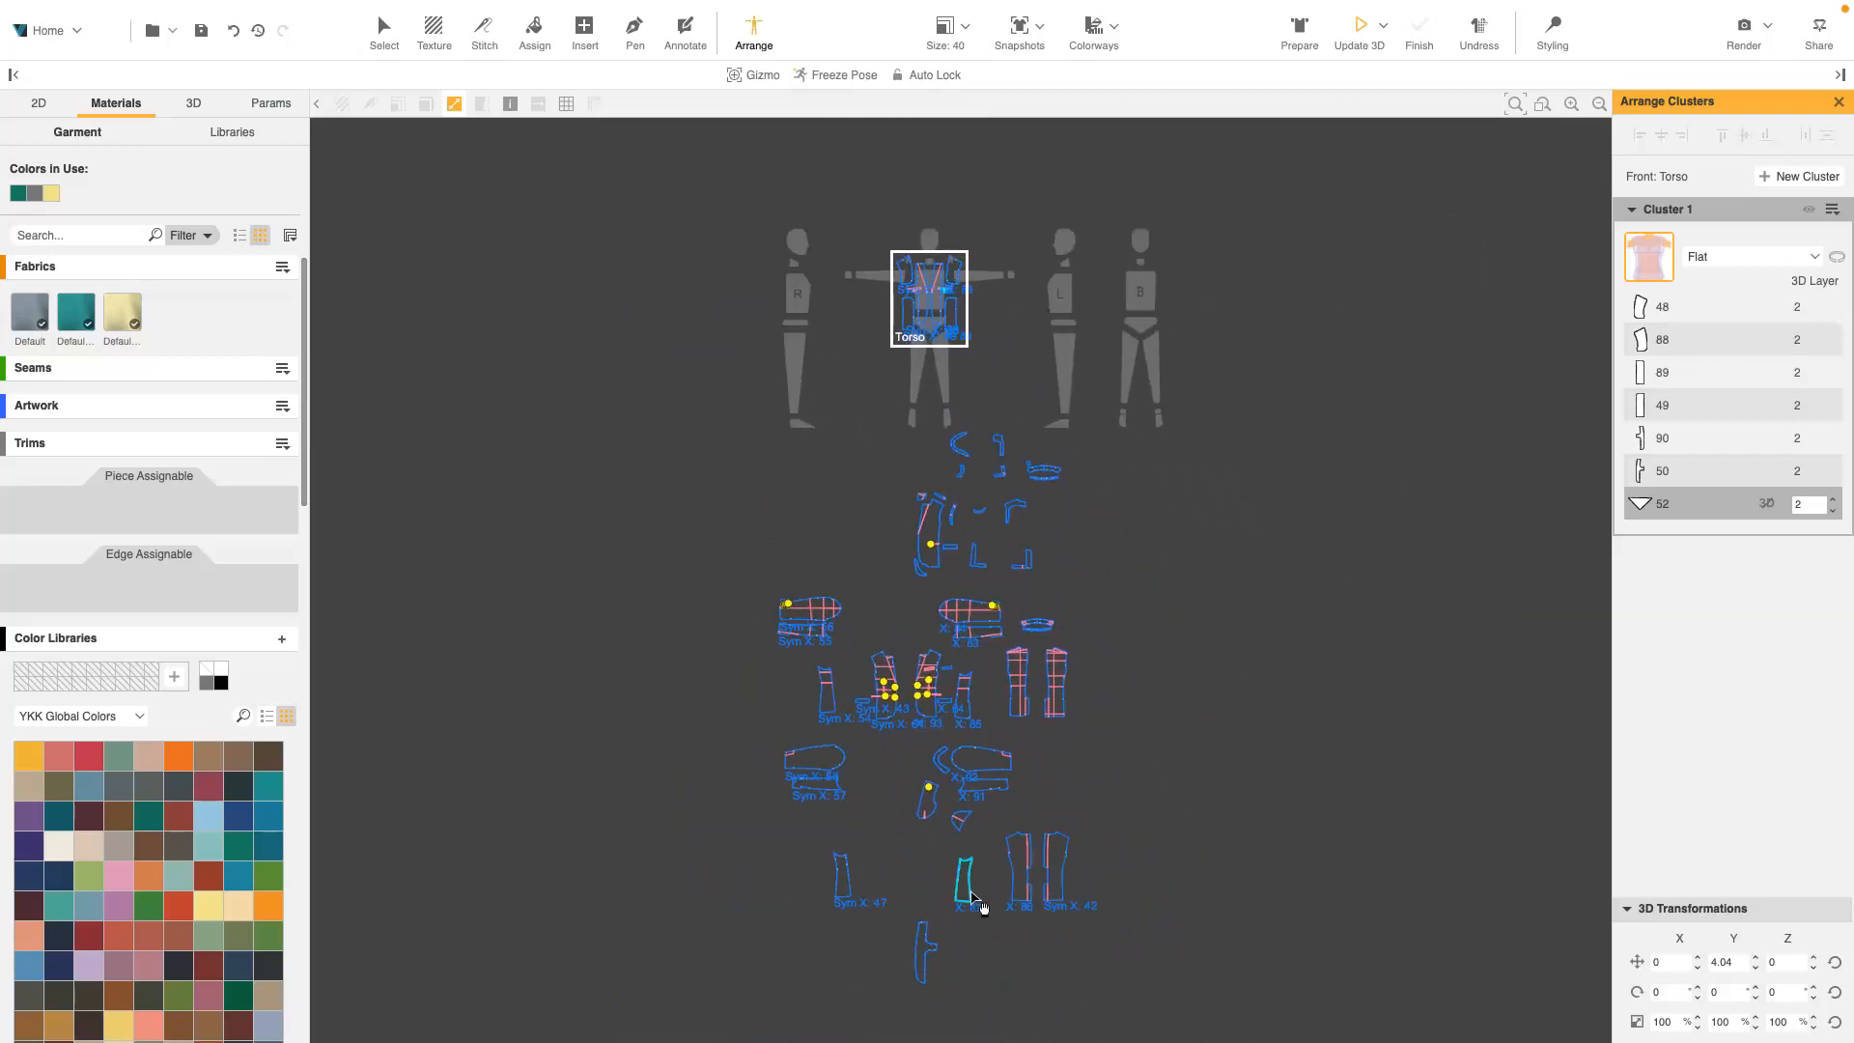
pyautogui.moveTo(970, 890); pyautogui.dragTo(1070, 291)
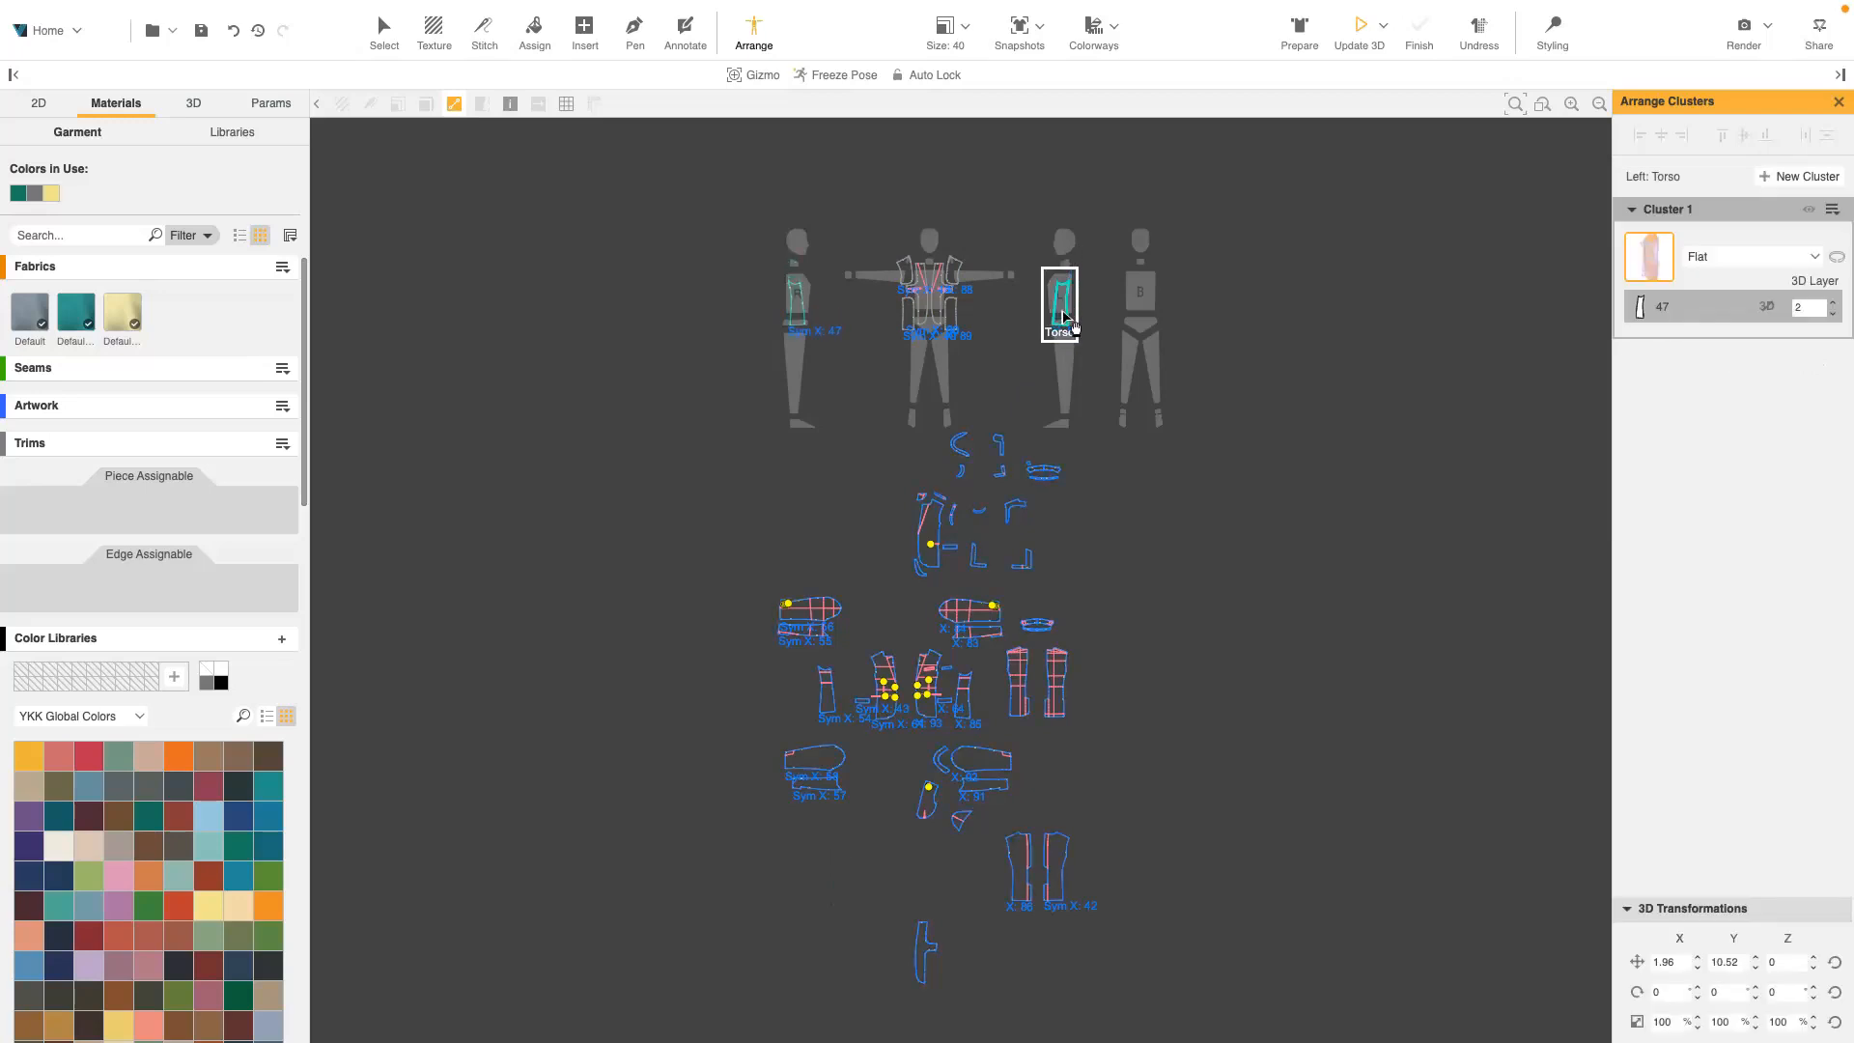
pyautogui.moveTo(980, 772); pyautogui.dragTo(983, 282)
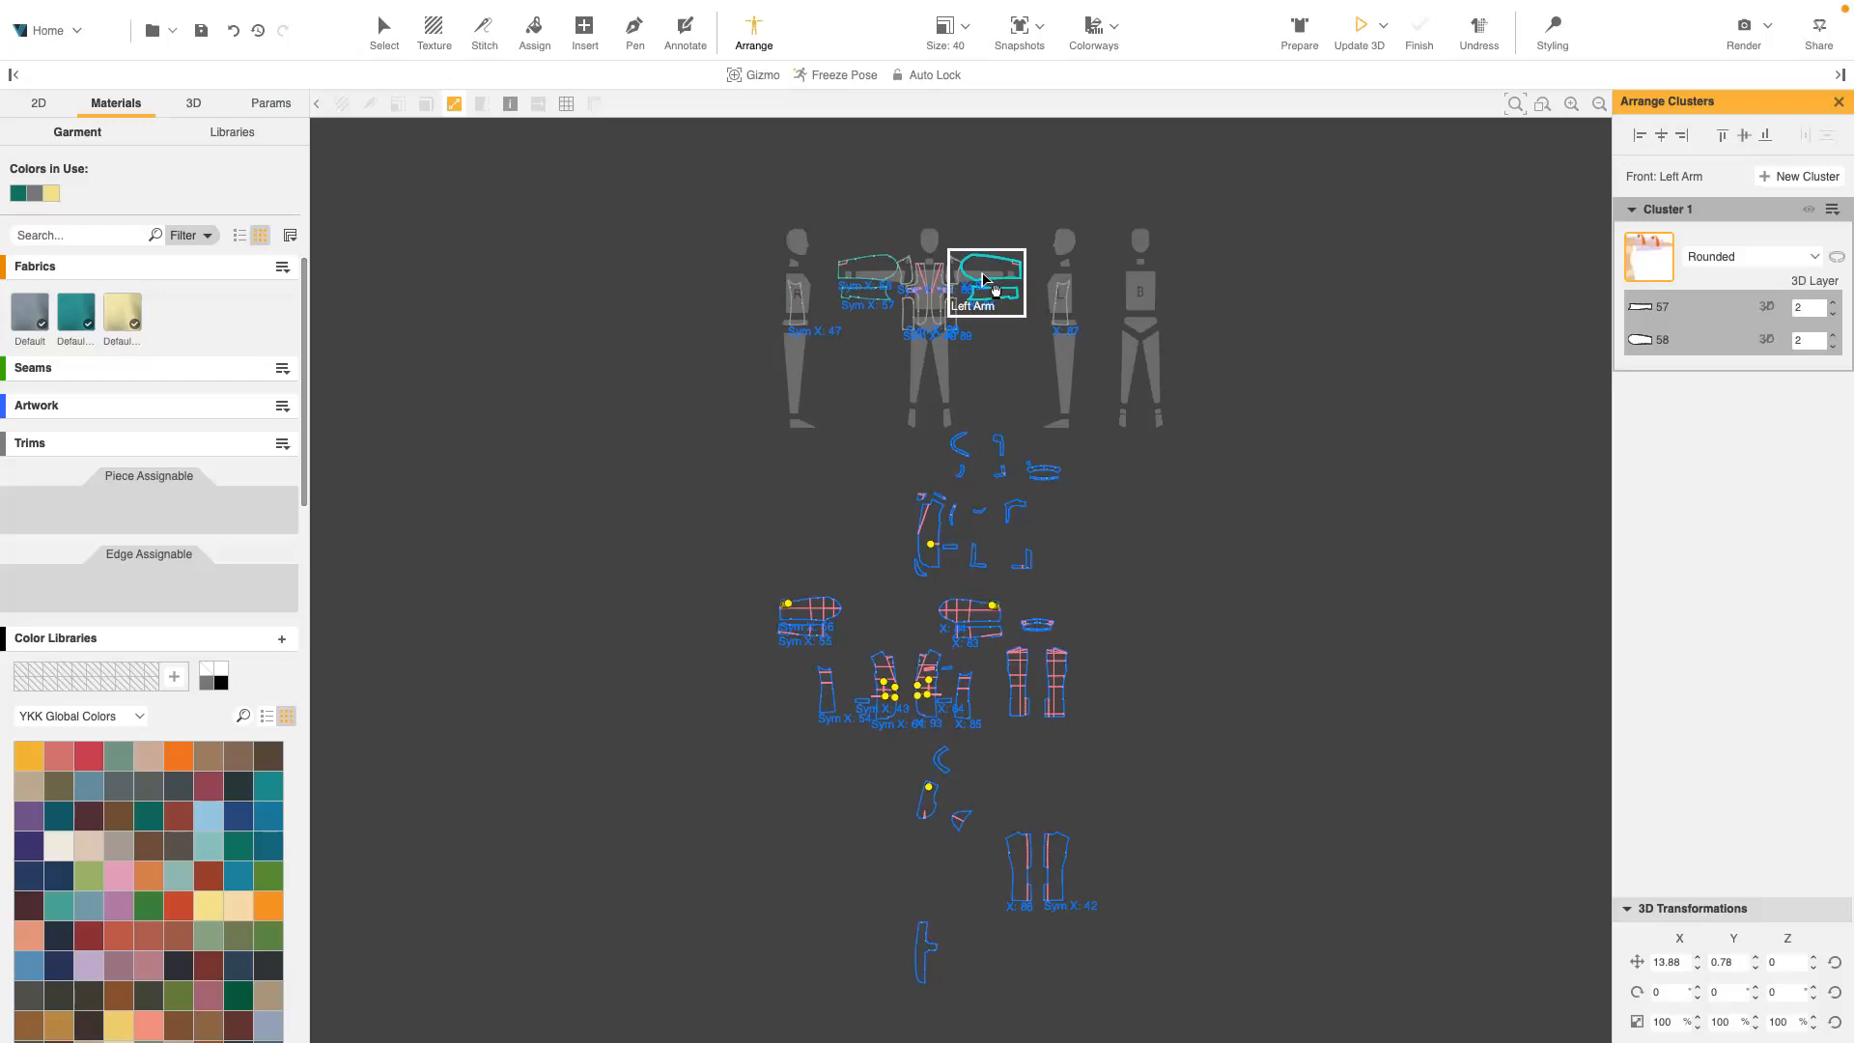
pyautogui.moveTo(1040, 881); pyautogui.dragTo(1145, 325)
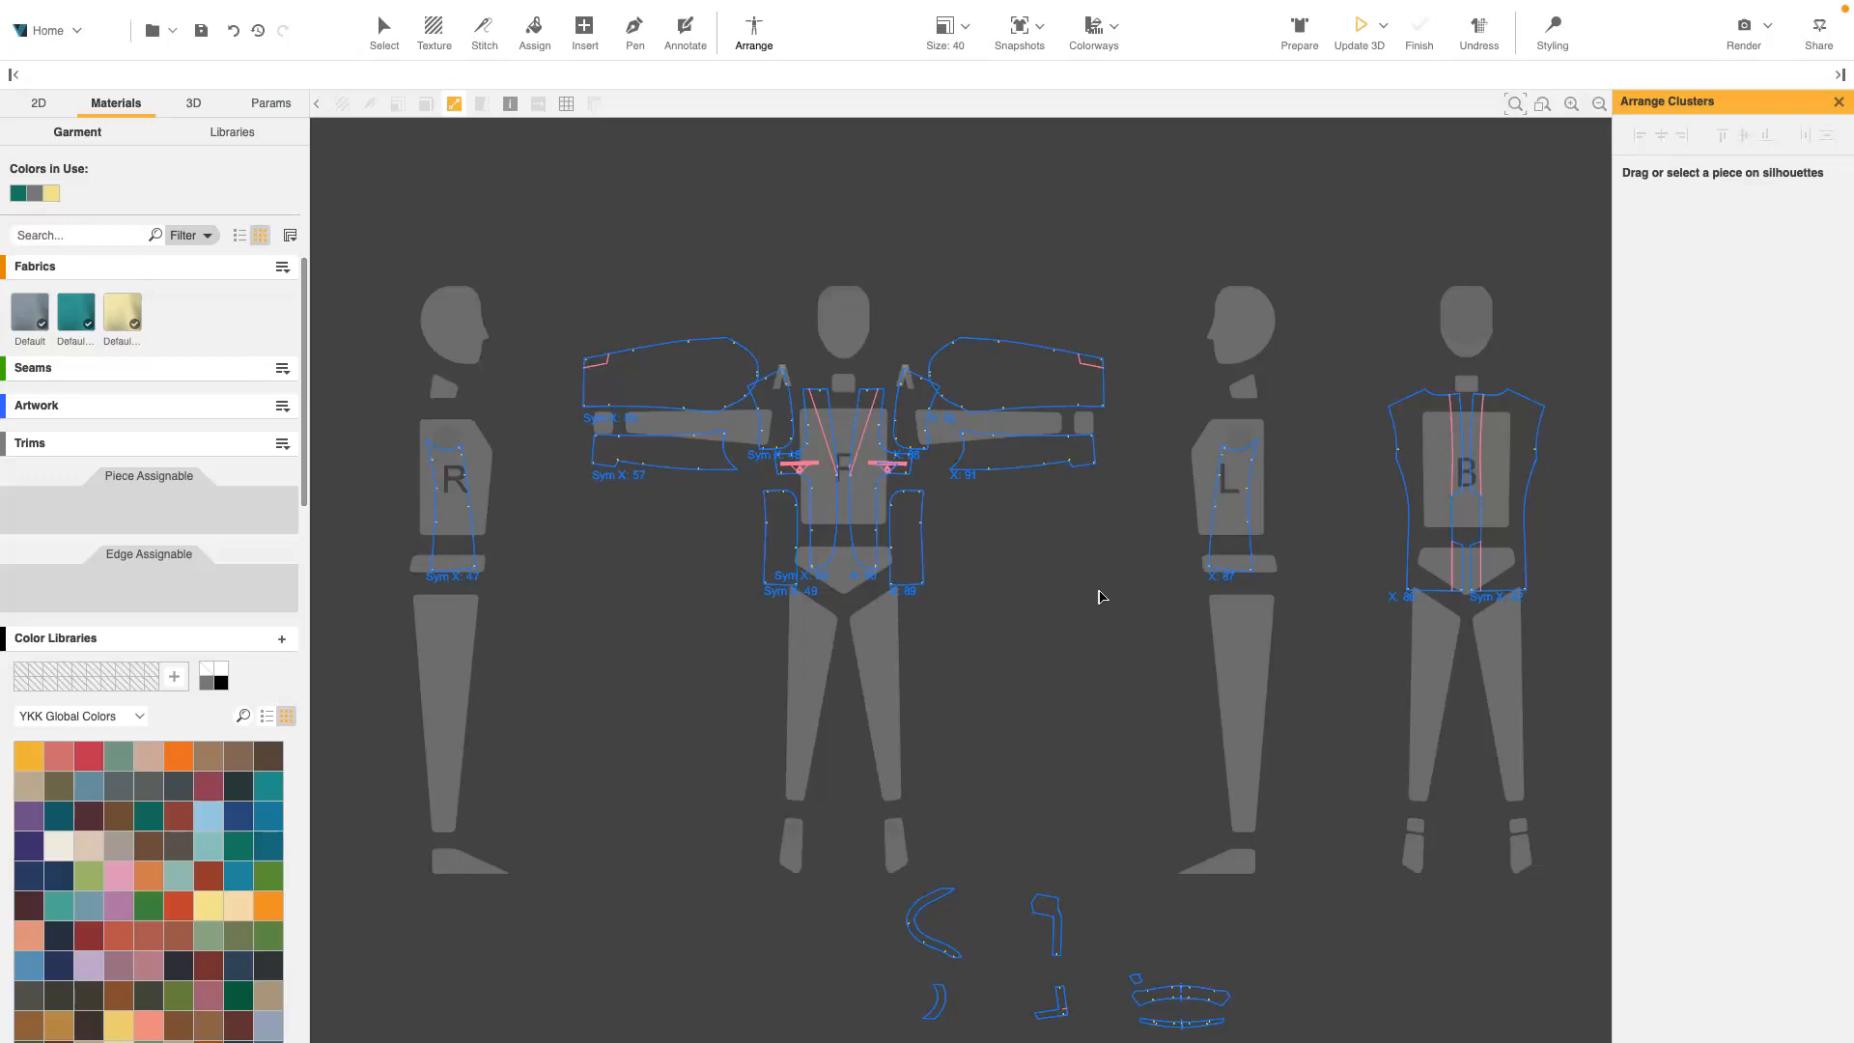
pyautogui.press('Escape')
# Set the 3D layer of the front bodice facing to 4 and of the triangle pocket piece to 1
pyautogui.click(909, 790)
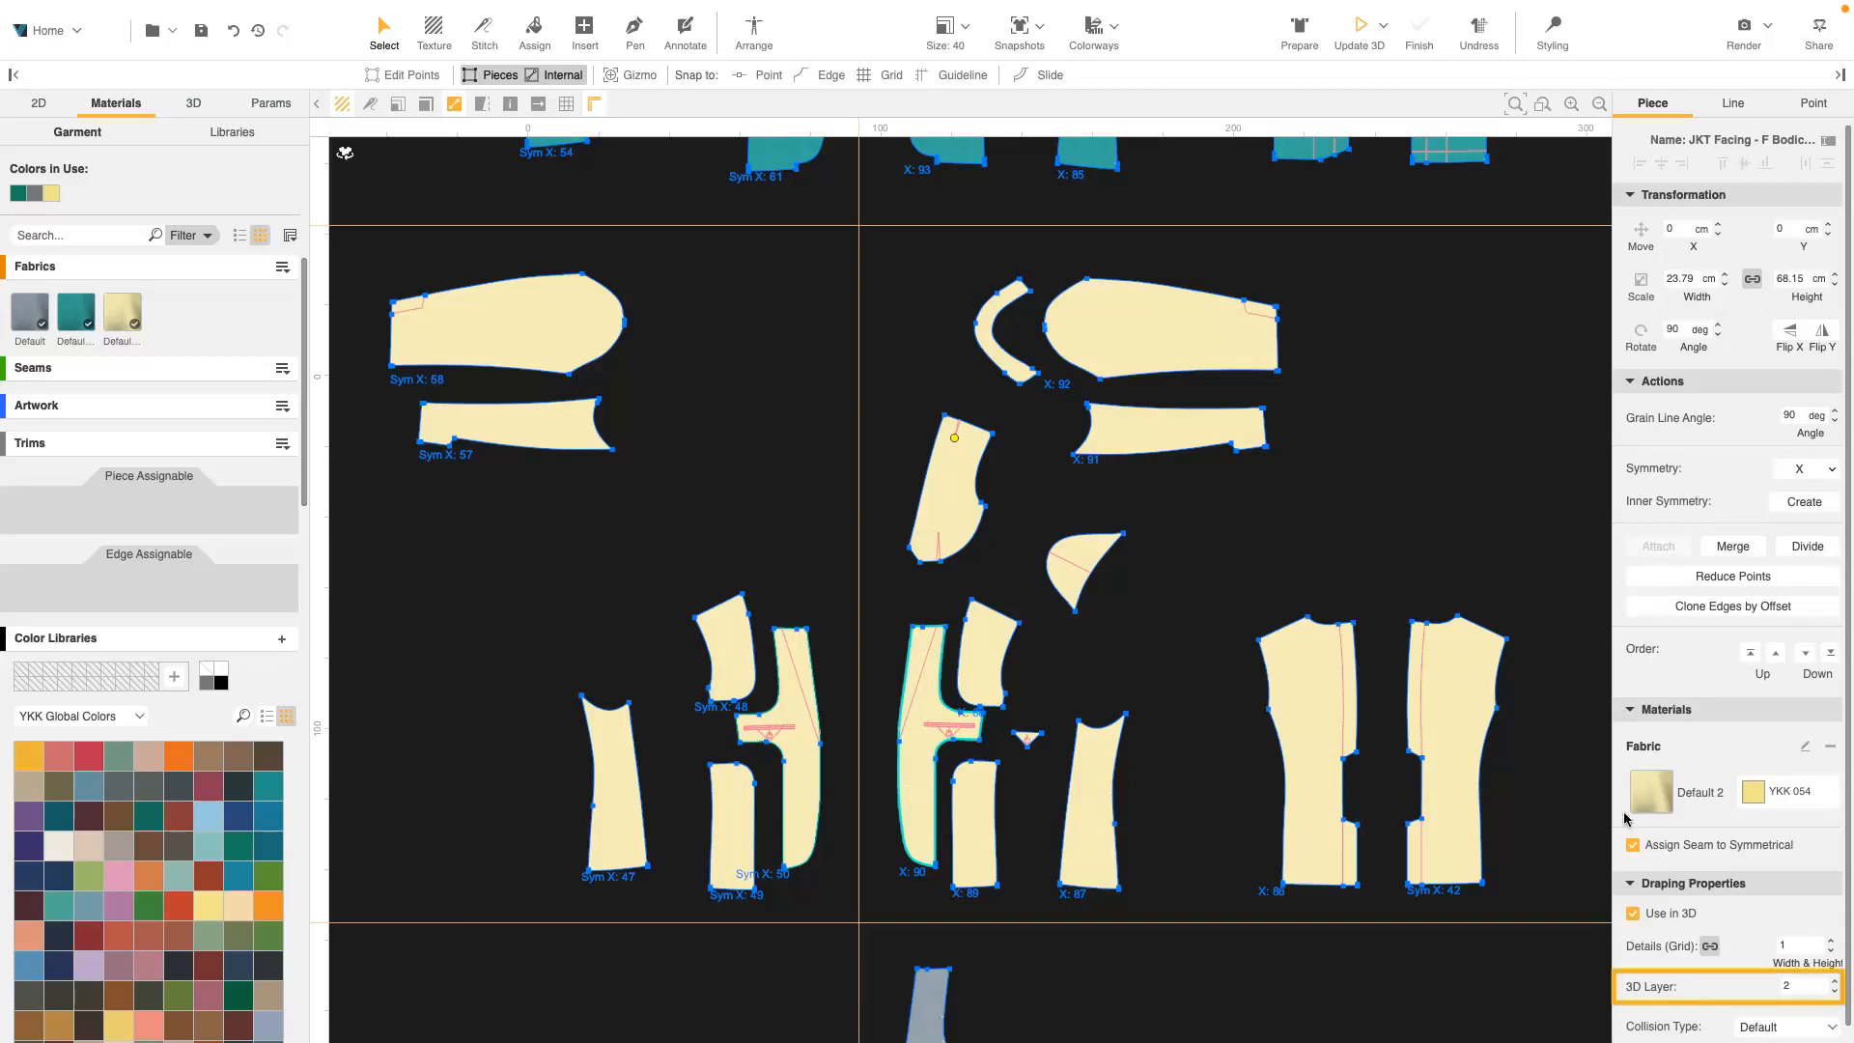
pyautogui.click(1805, 984)
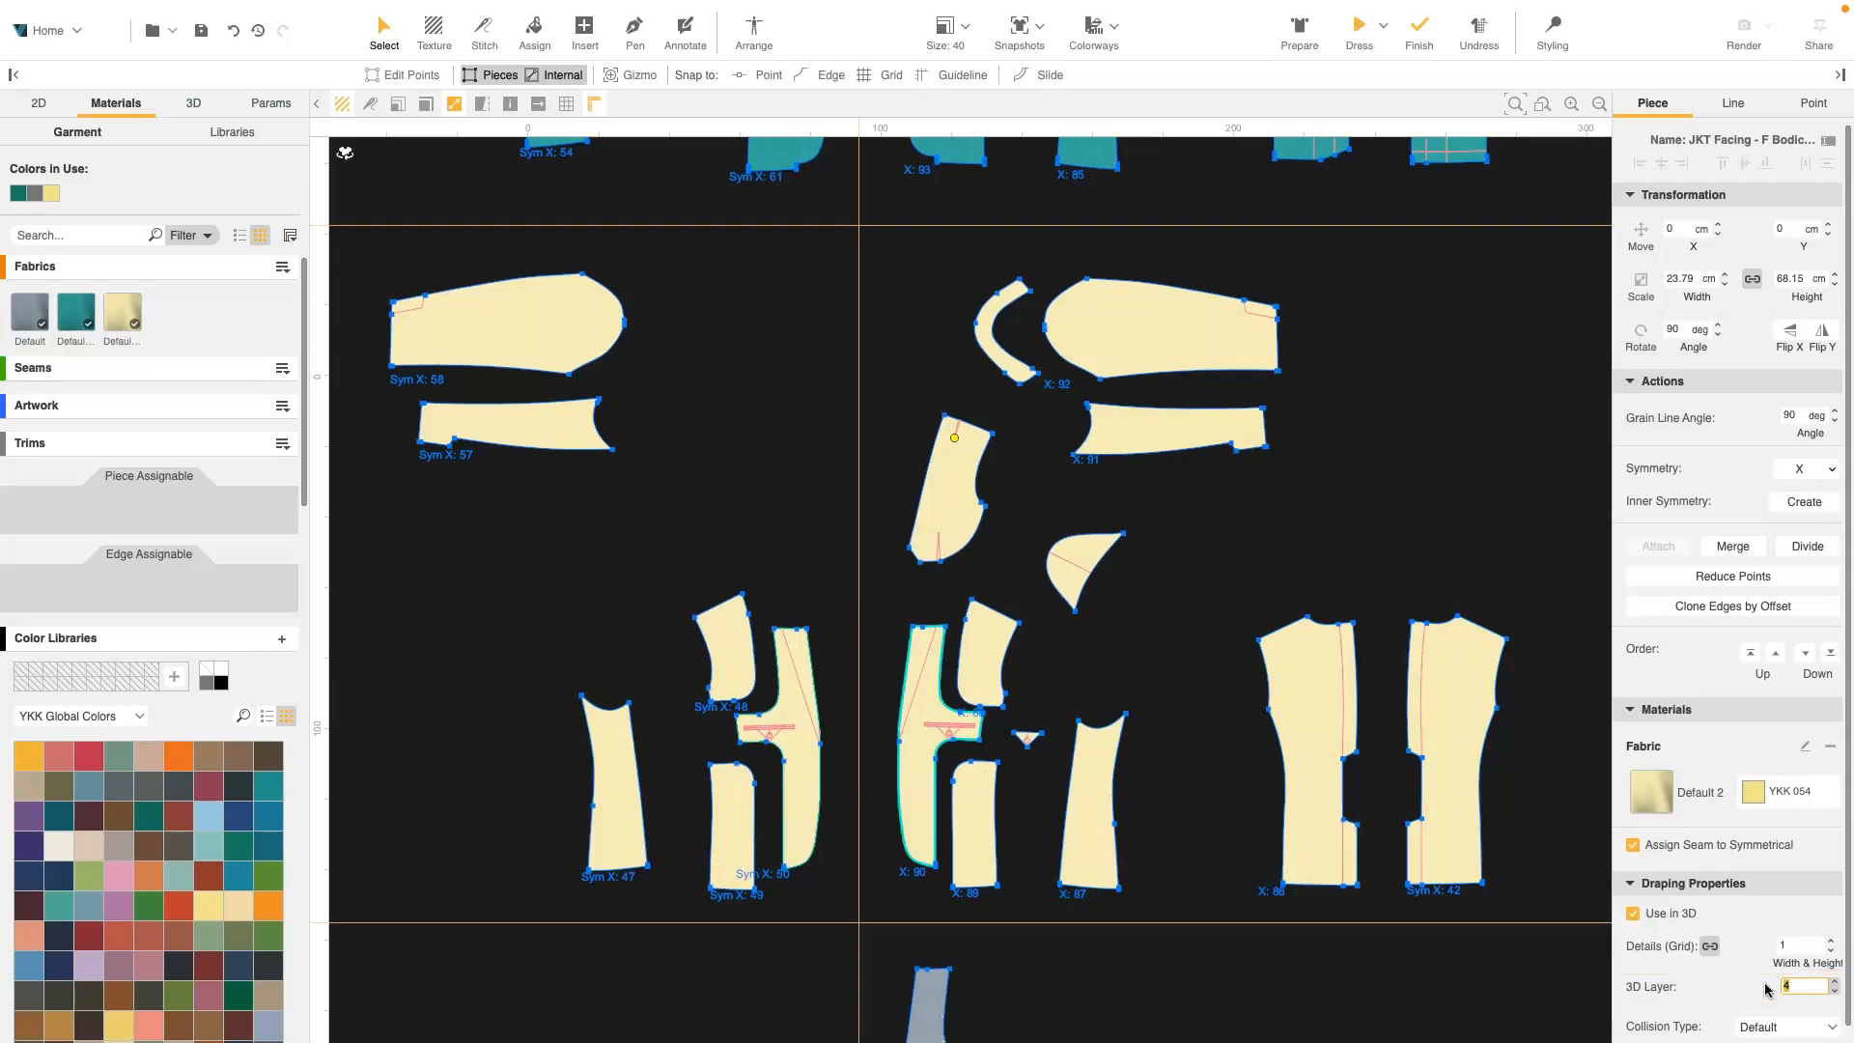
pyautogui.scroll(2, 1032, 743)
pyautogui.click(1029, 740)
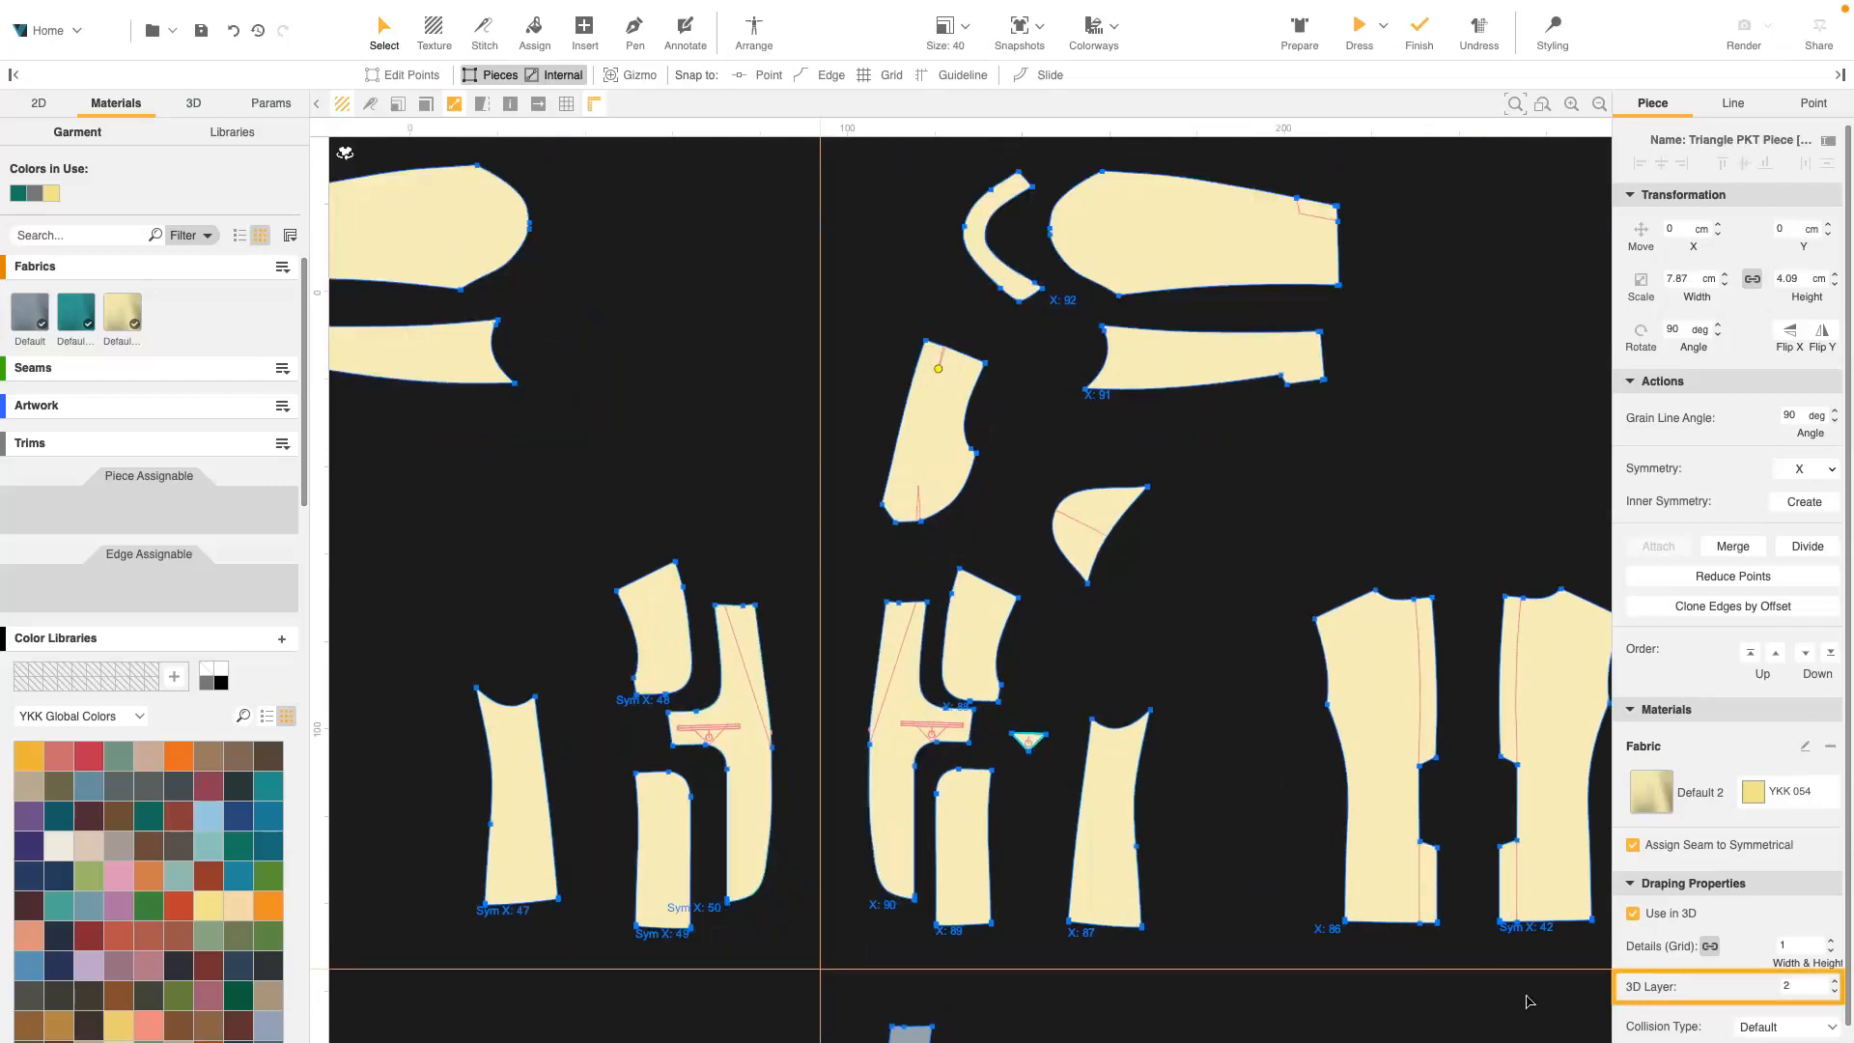
pyautogui.doubleClick(1788, 987)
pyautogui.write('1')
pyautogui.press('Return')
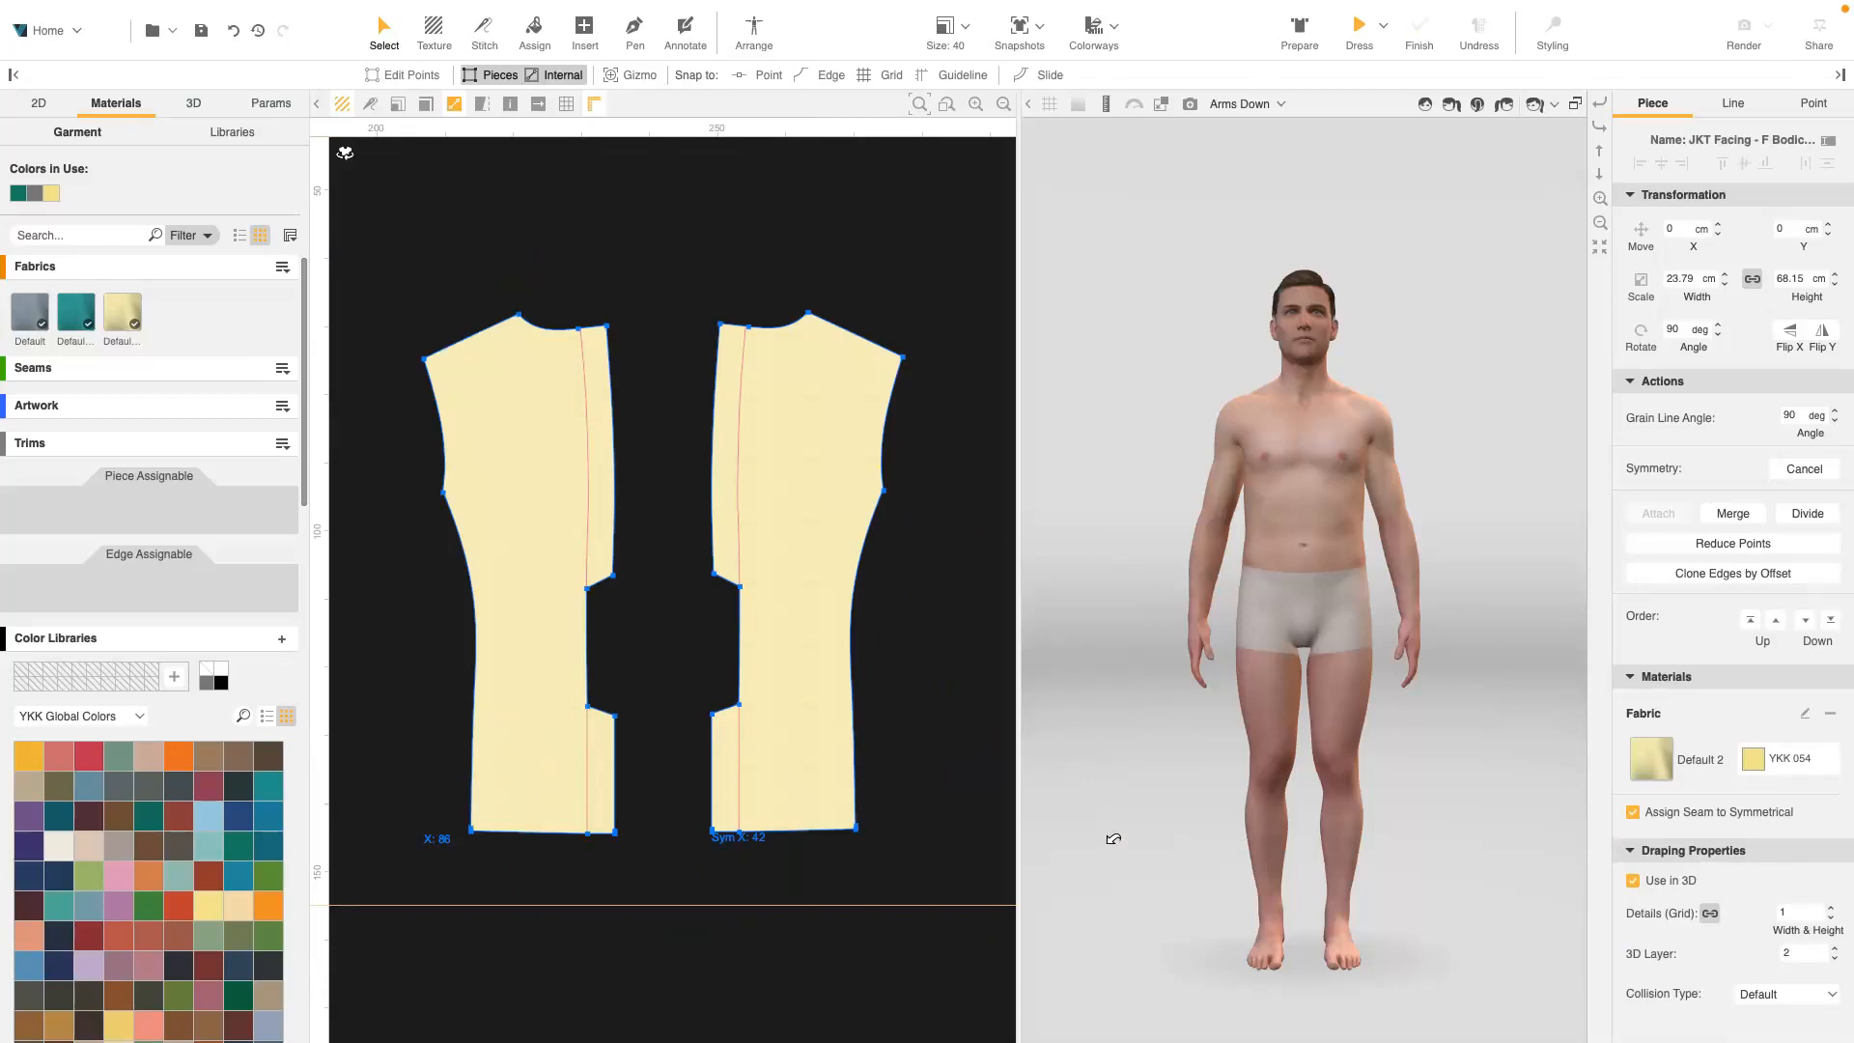
# Prepare the arranged pieces around the avatar in 3D, and hide the avatar
pyautogui.click(1302, 29)
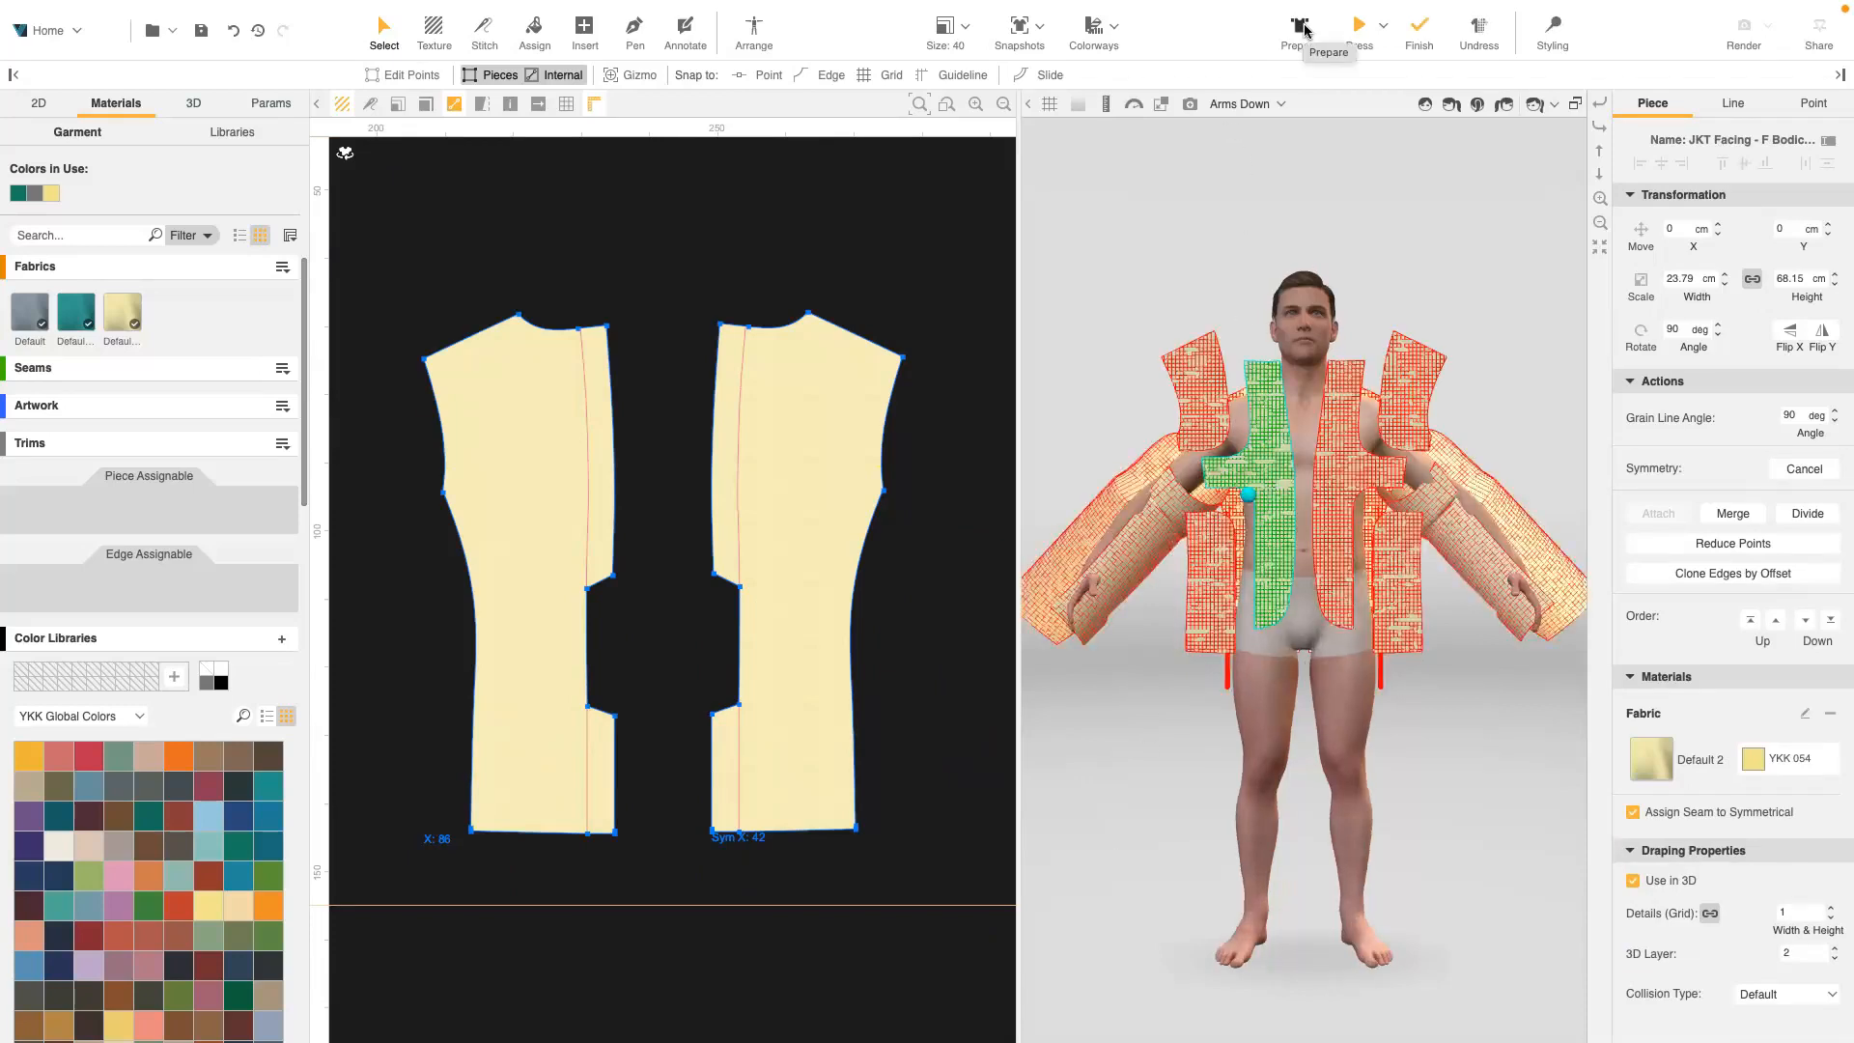
pyautogui.rightClick(1304, 489)
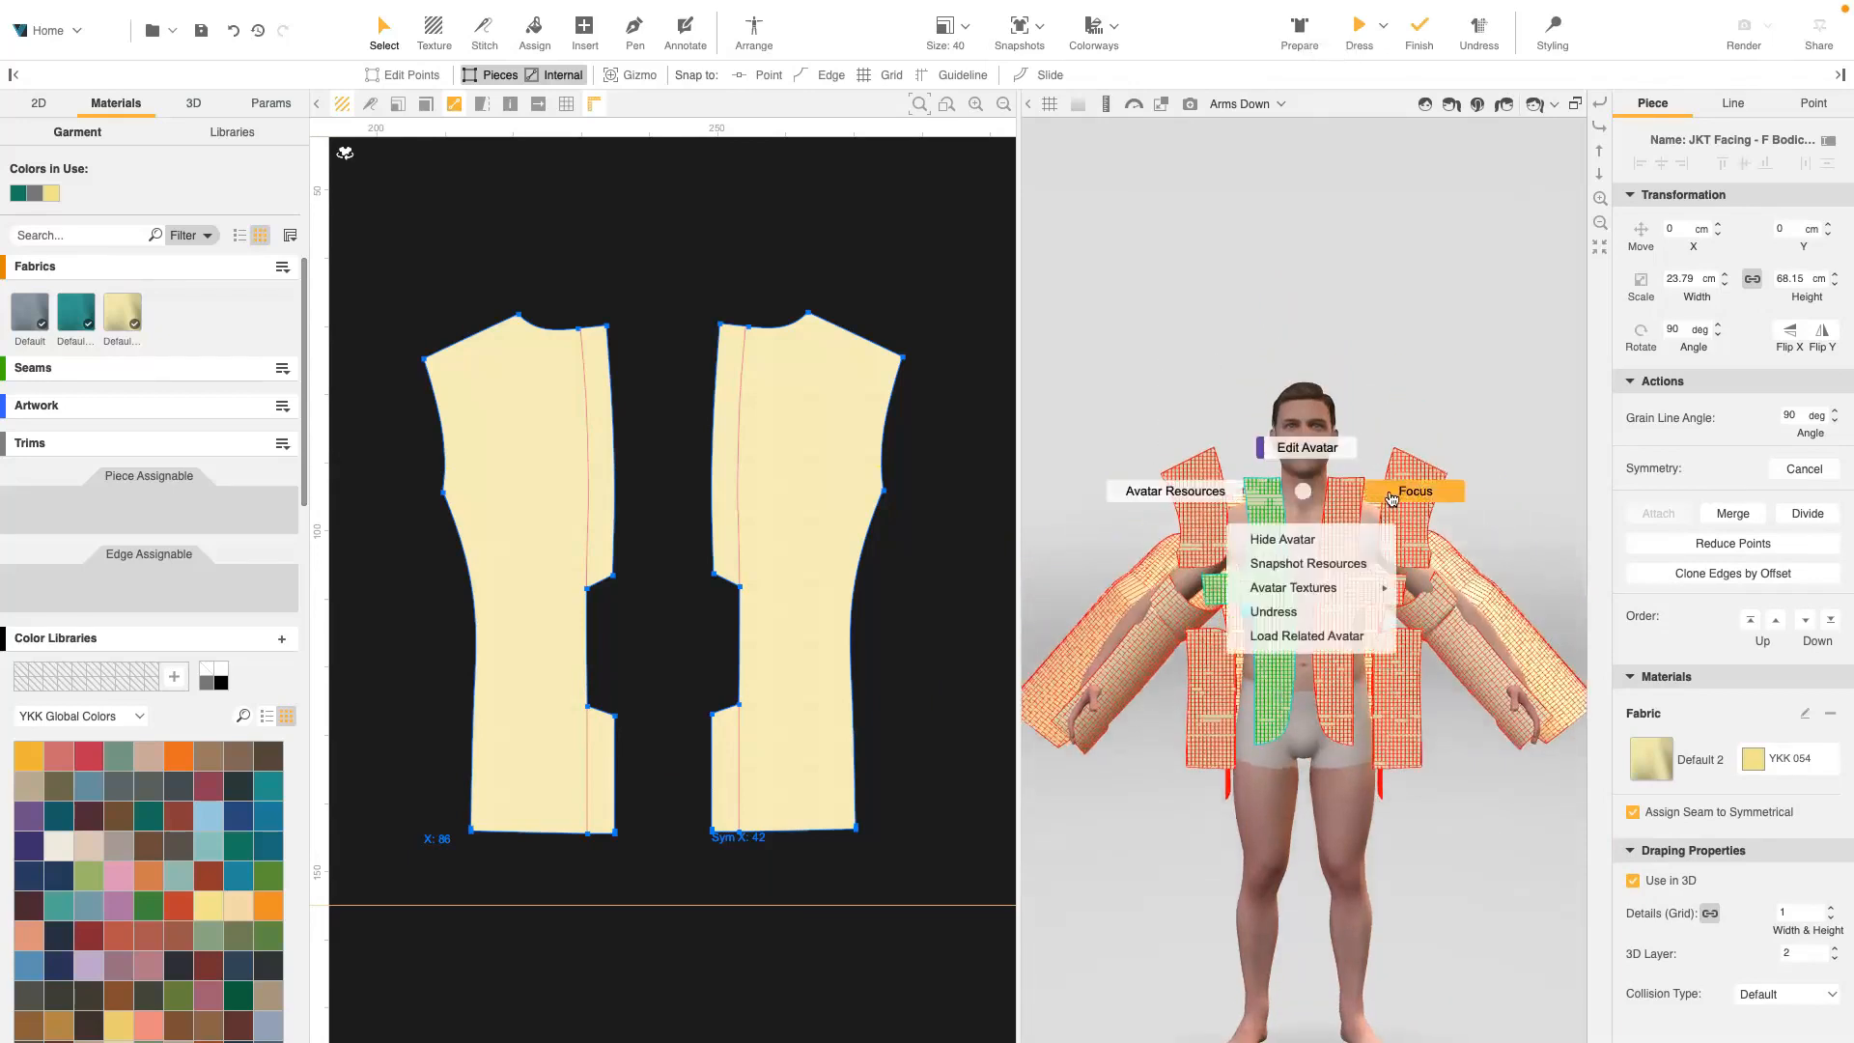
pyautogui.scroll(5, 1305, 524)
pyautogui.rightClick(1305, 524)
pyautogui.click(1311, 568)
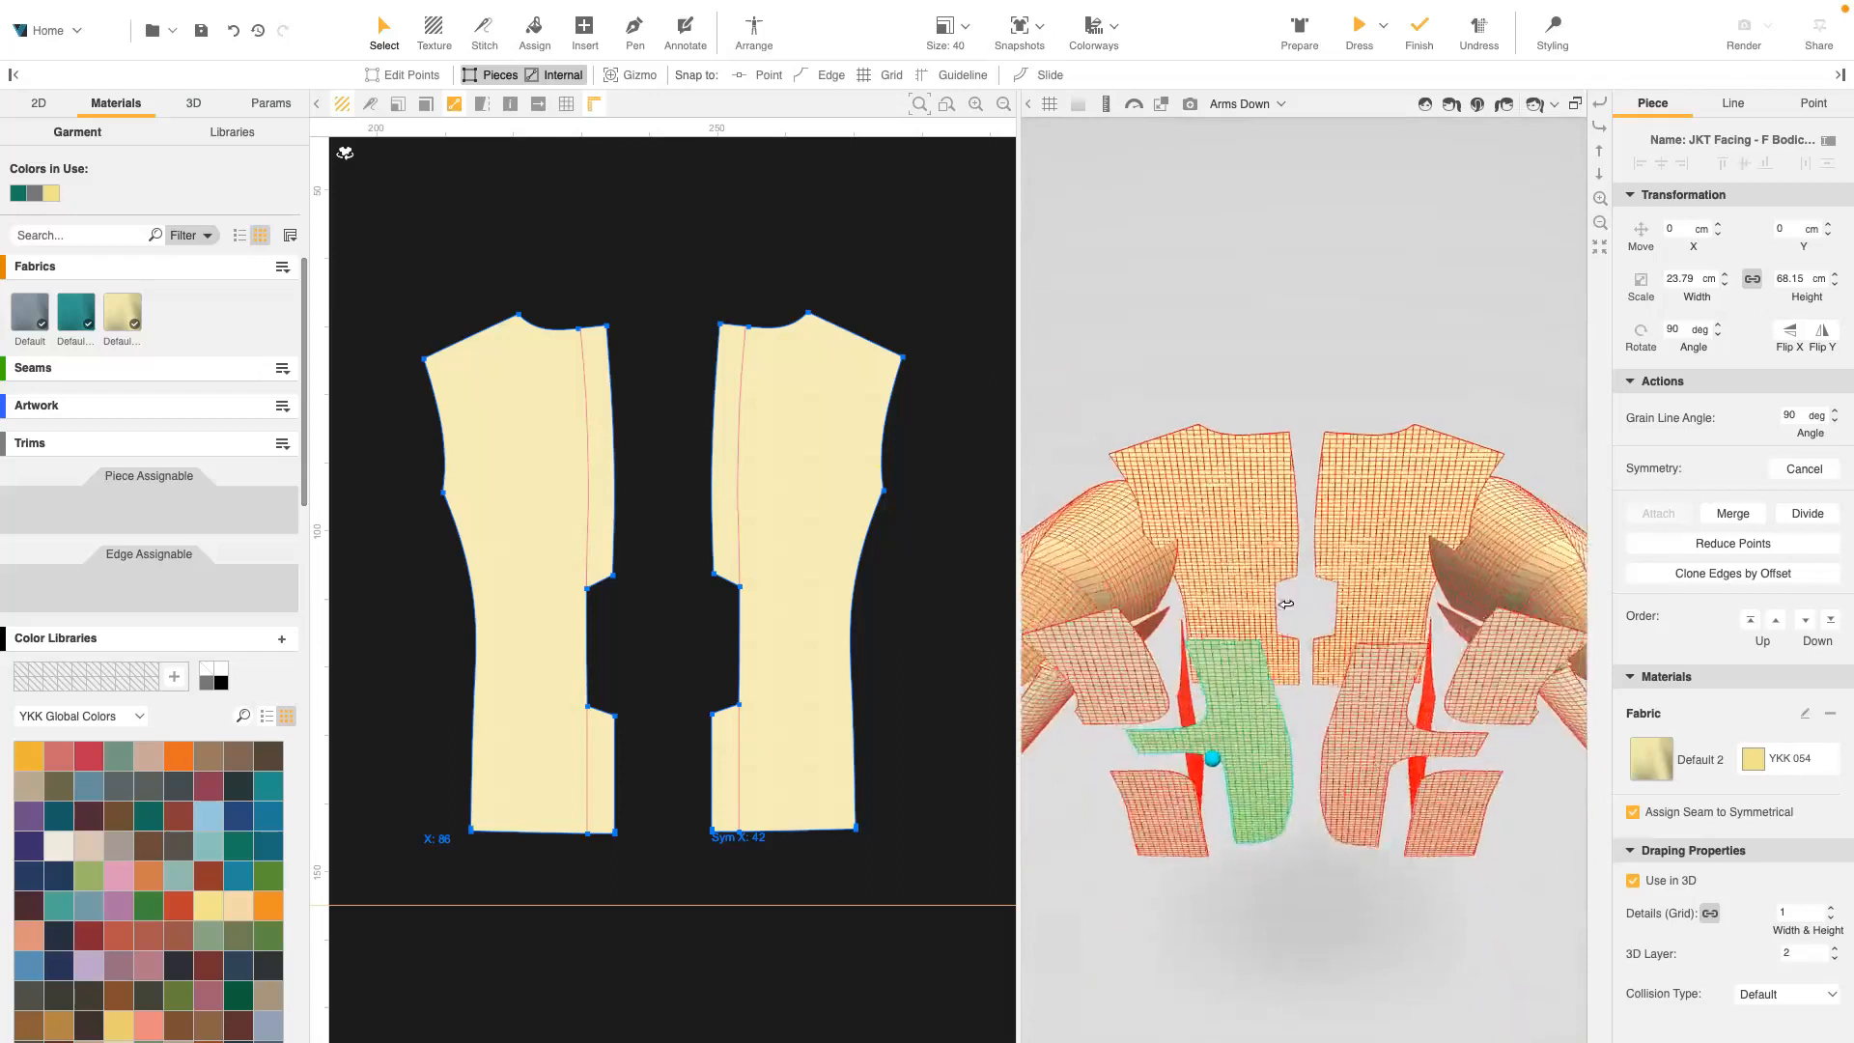
# Lower the 3D layer of the back bodice lining piece marked Sym X: 42 by one
pyautogui.click(826, 473)
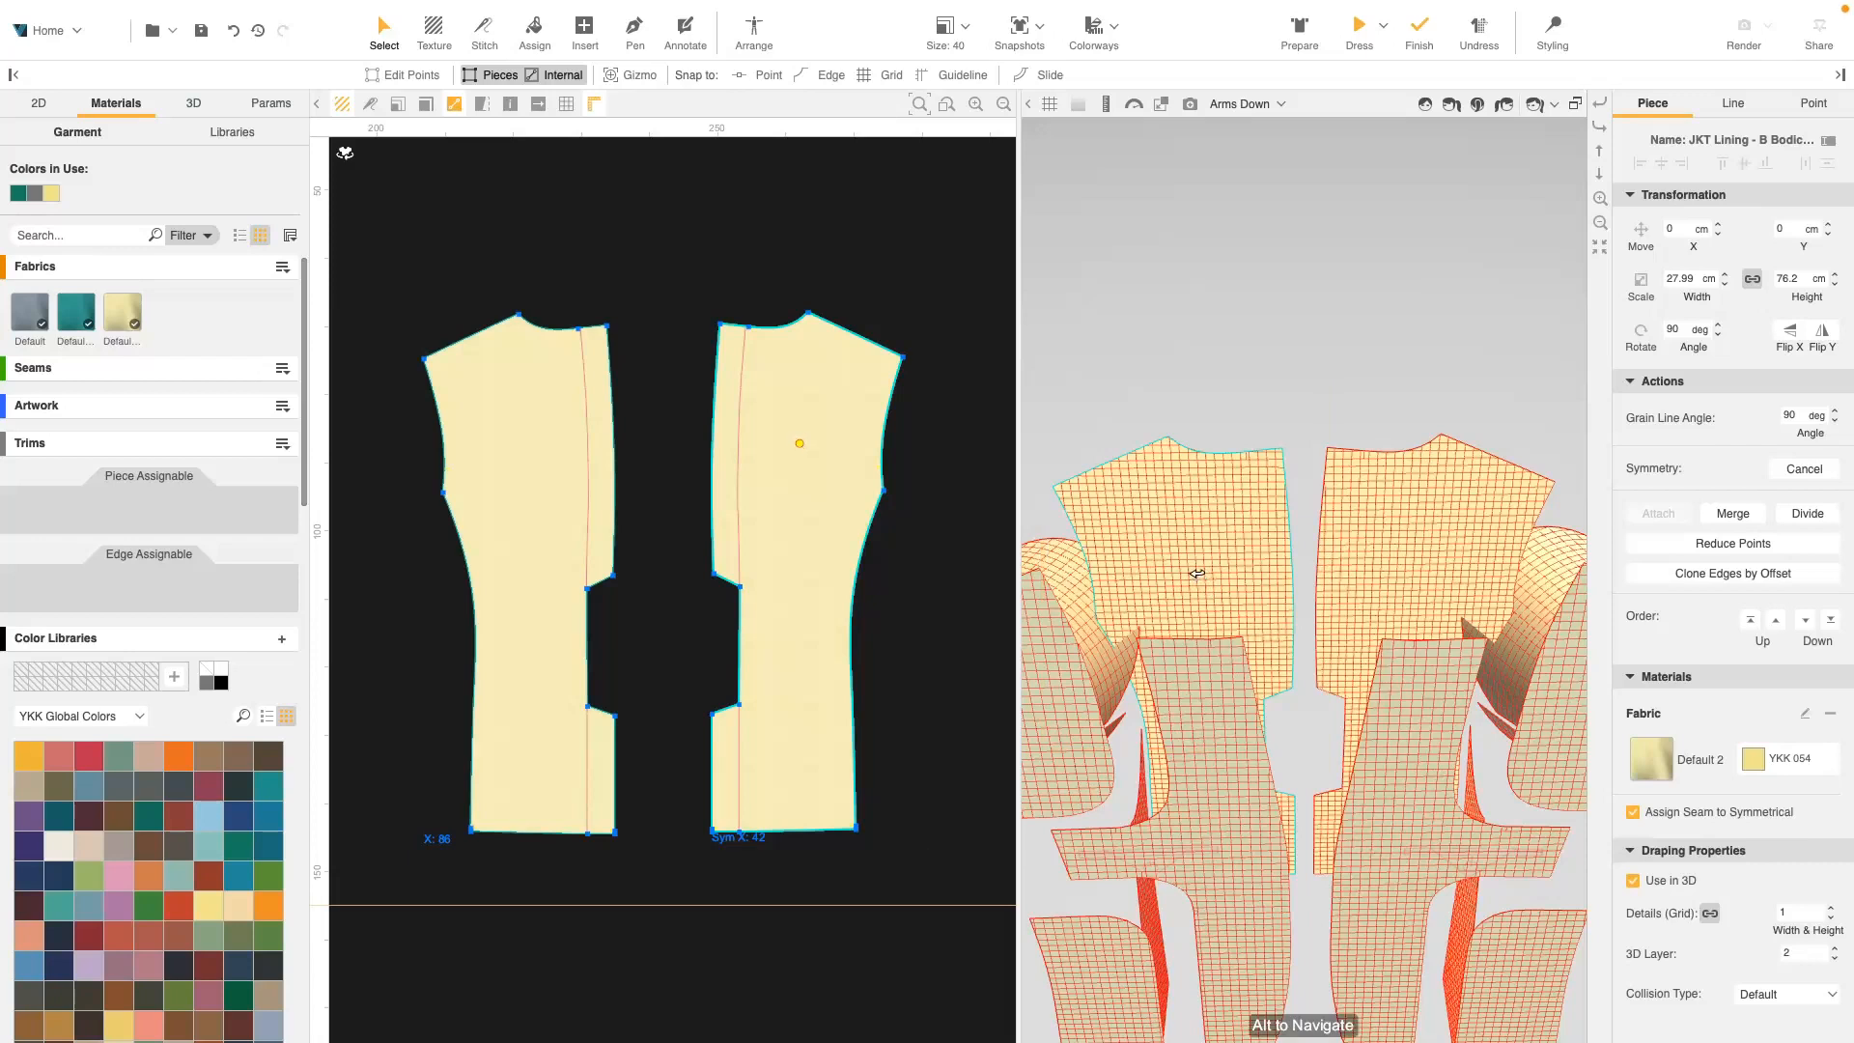
pyautogui.click(540, 539)
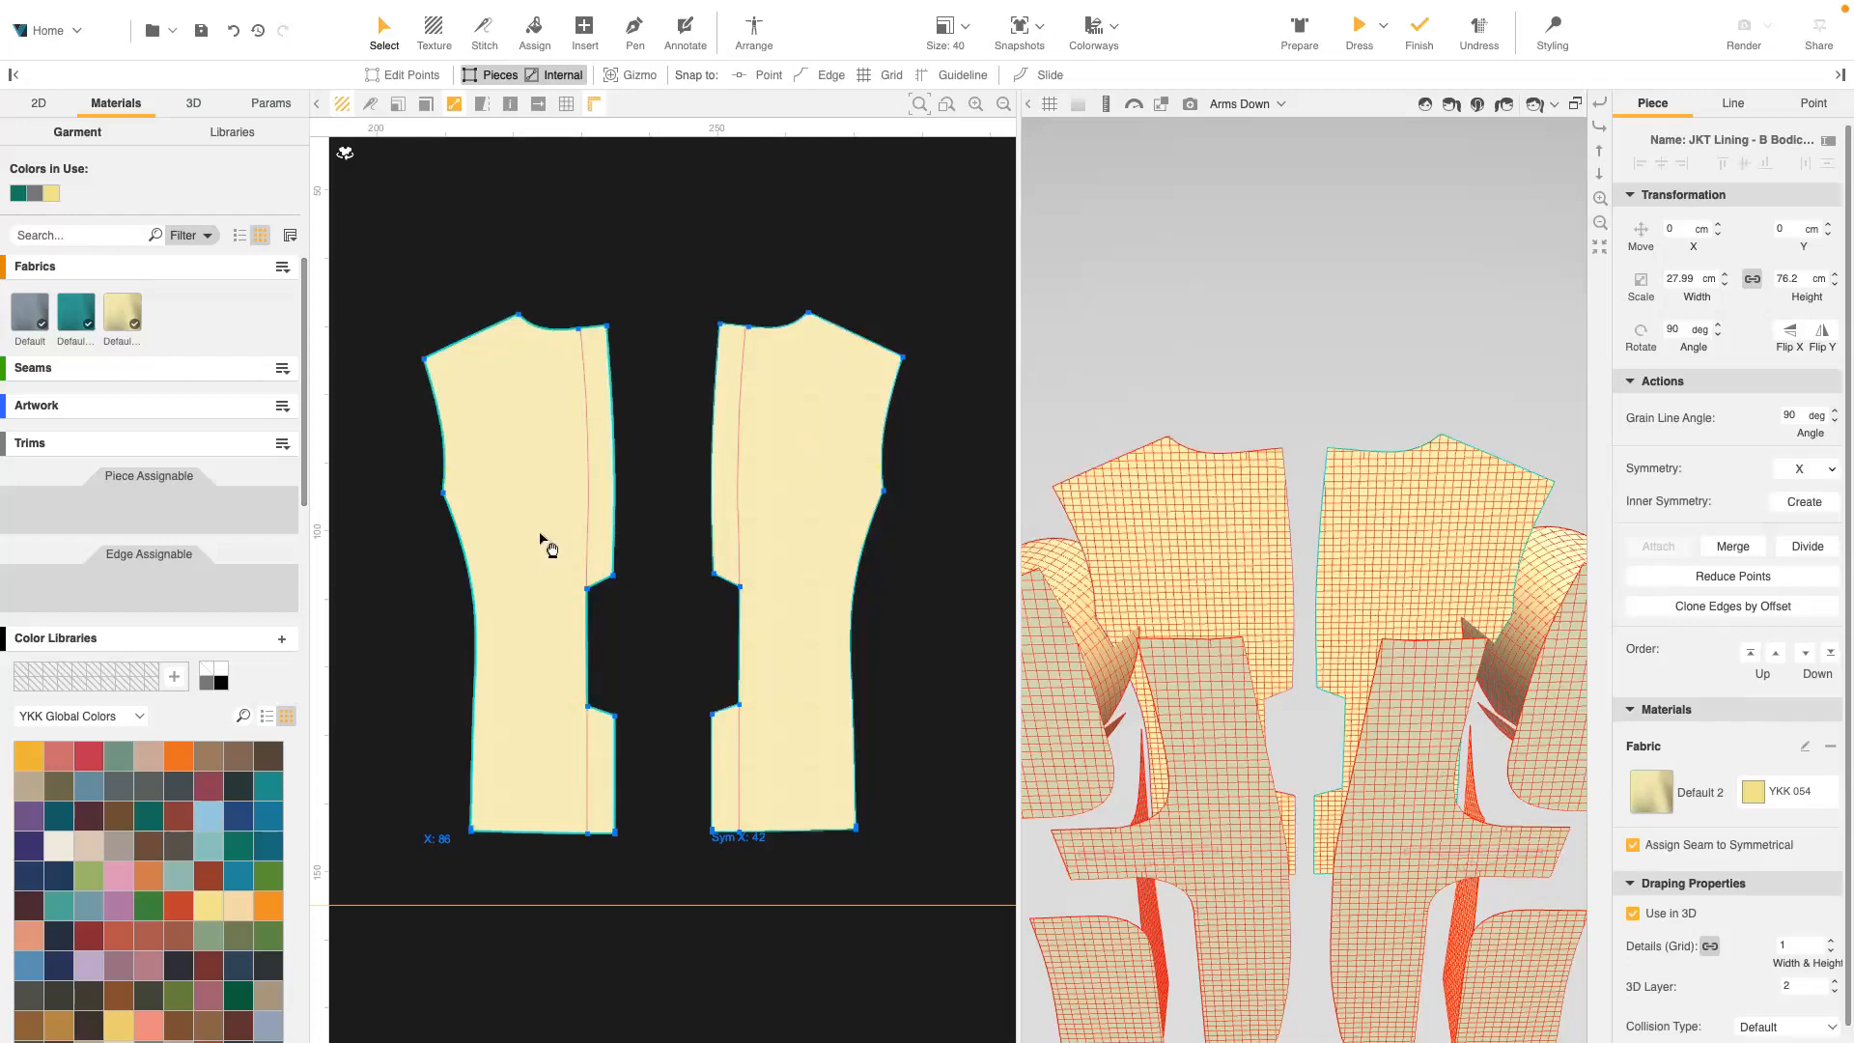
pyautogui.click(784, 526)
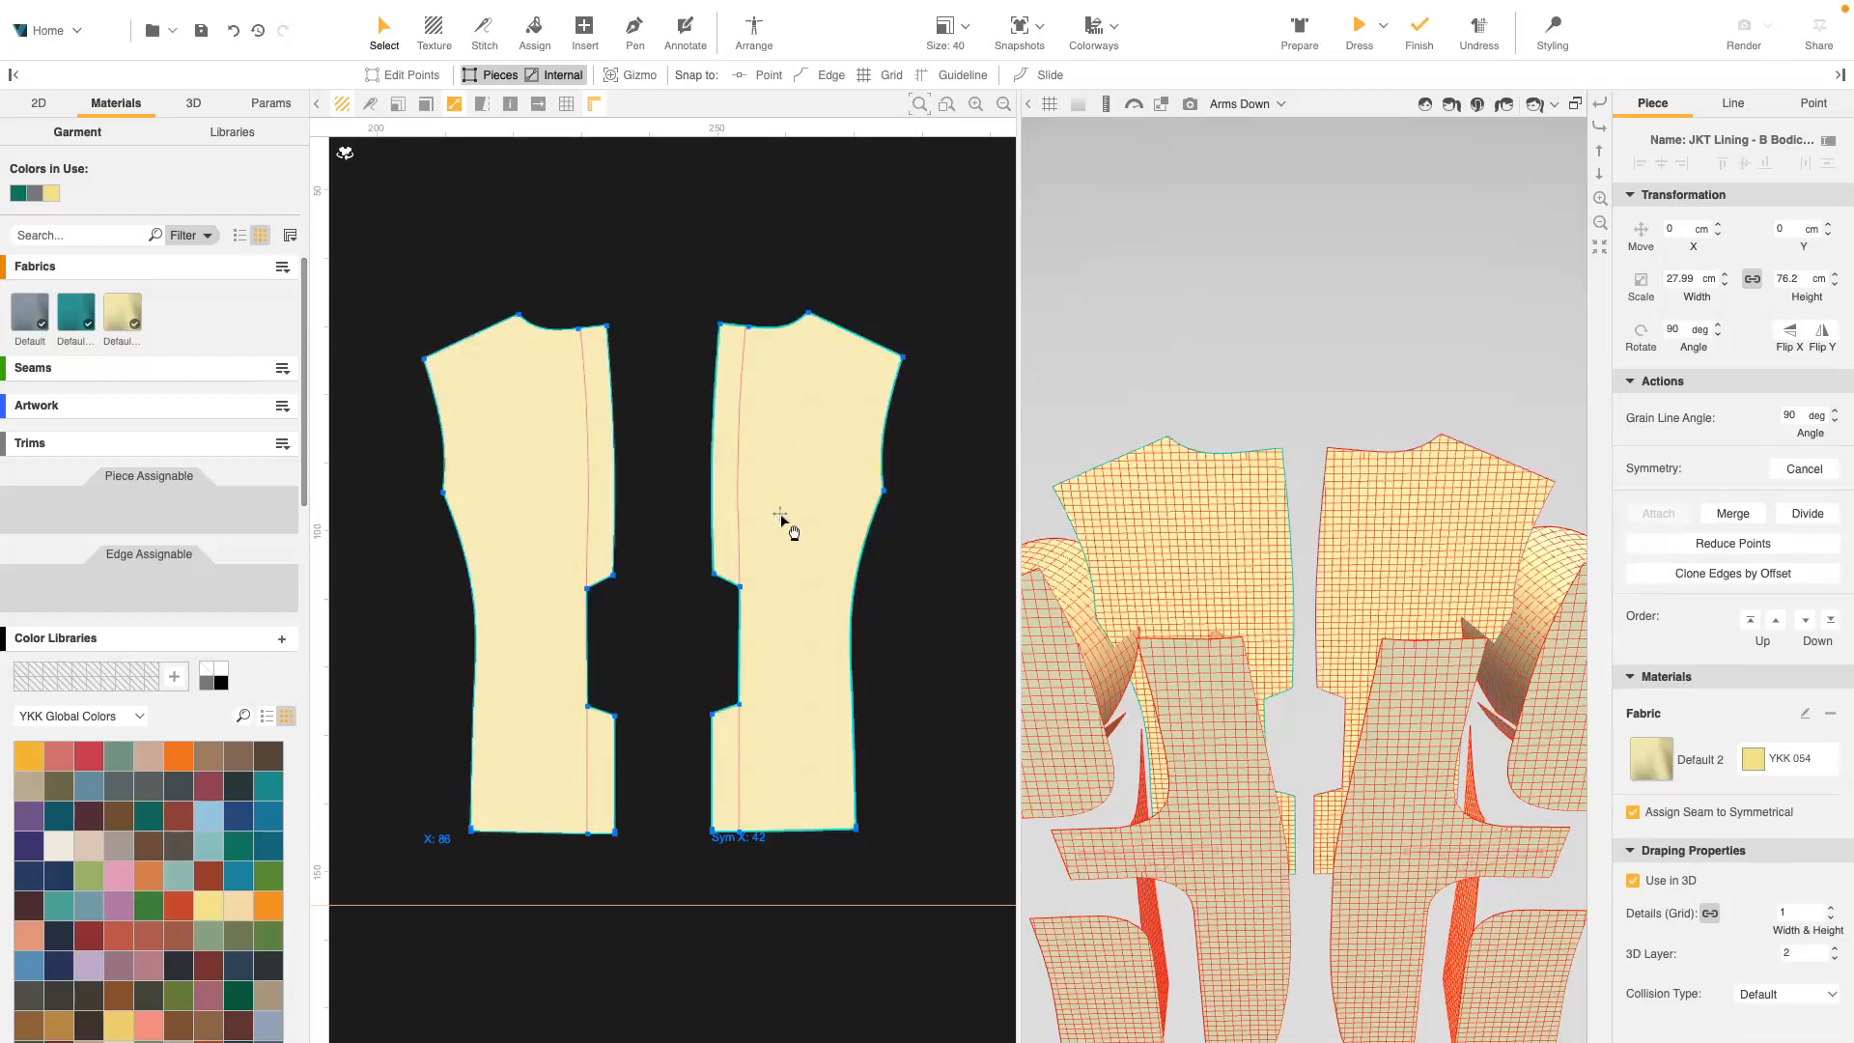
pyautogui.click(1838, 960)
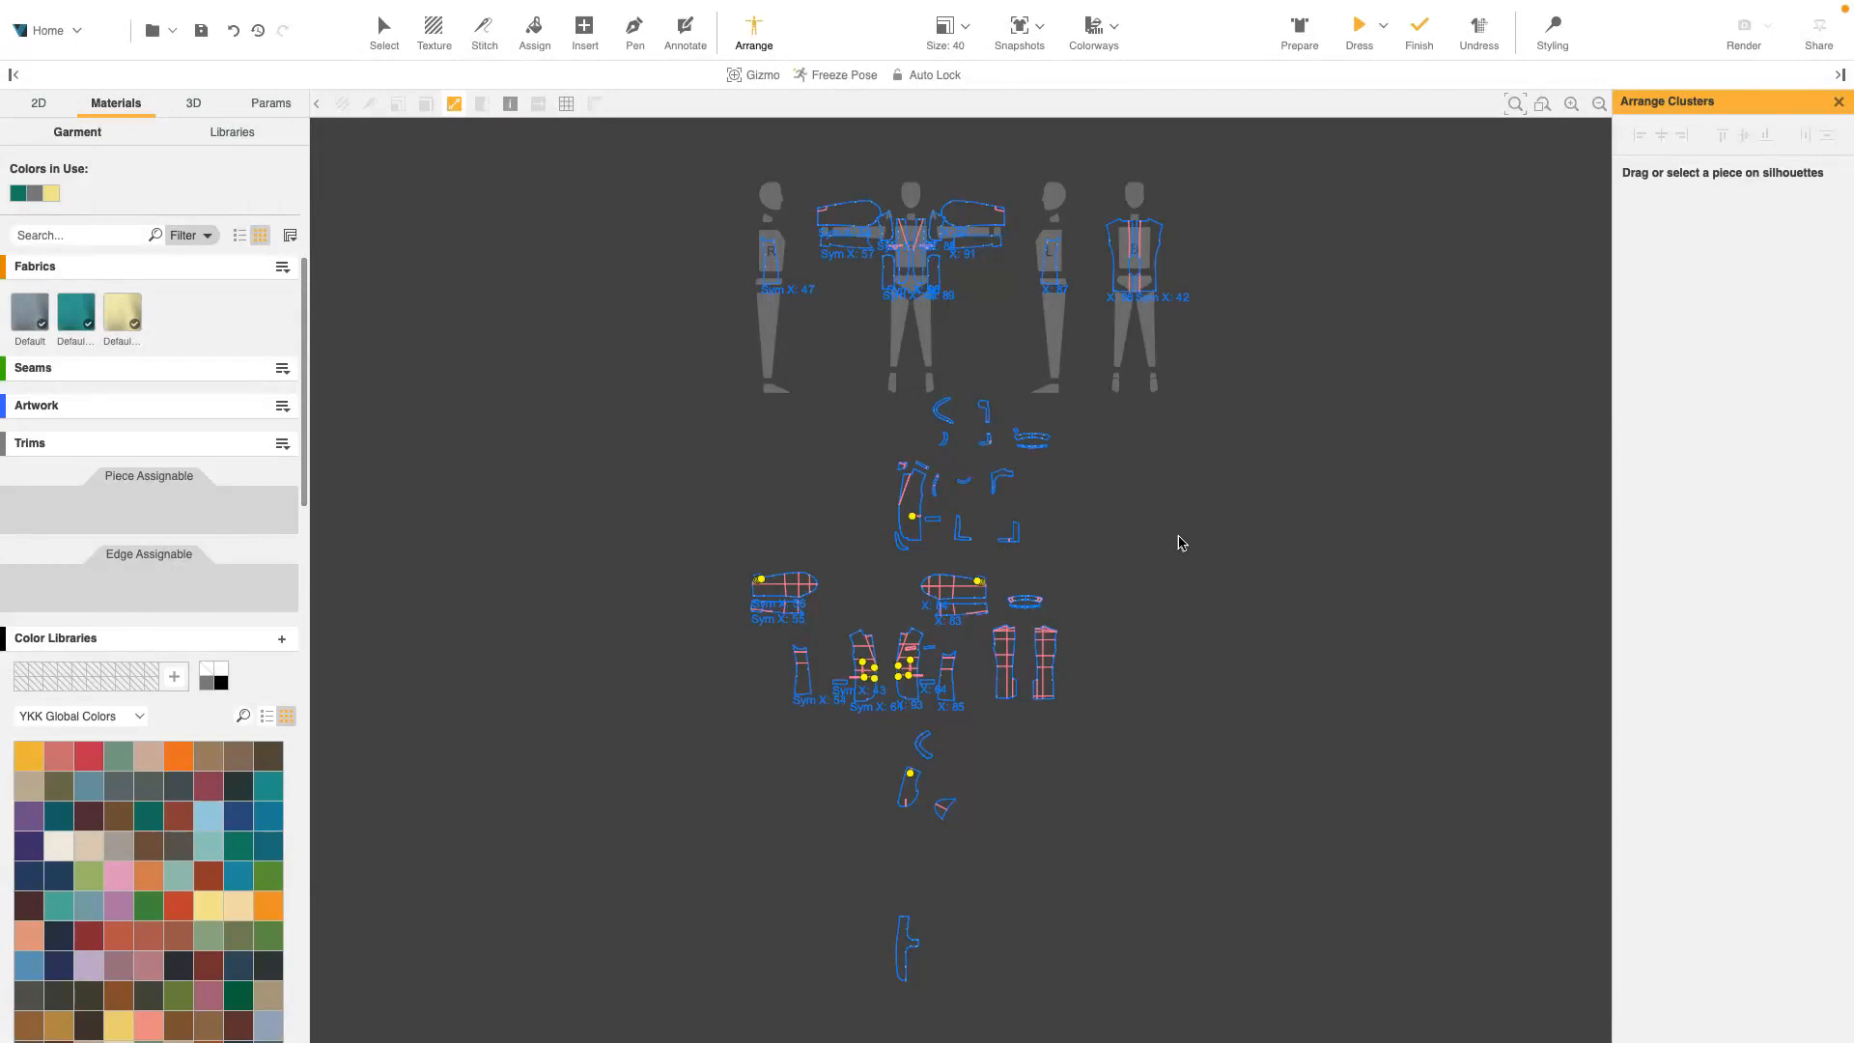
# Add a second cluster to the torso areas of the front, side and back silhouettes and to both arms
pyautogui.click(924, 288)
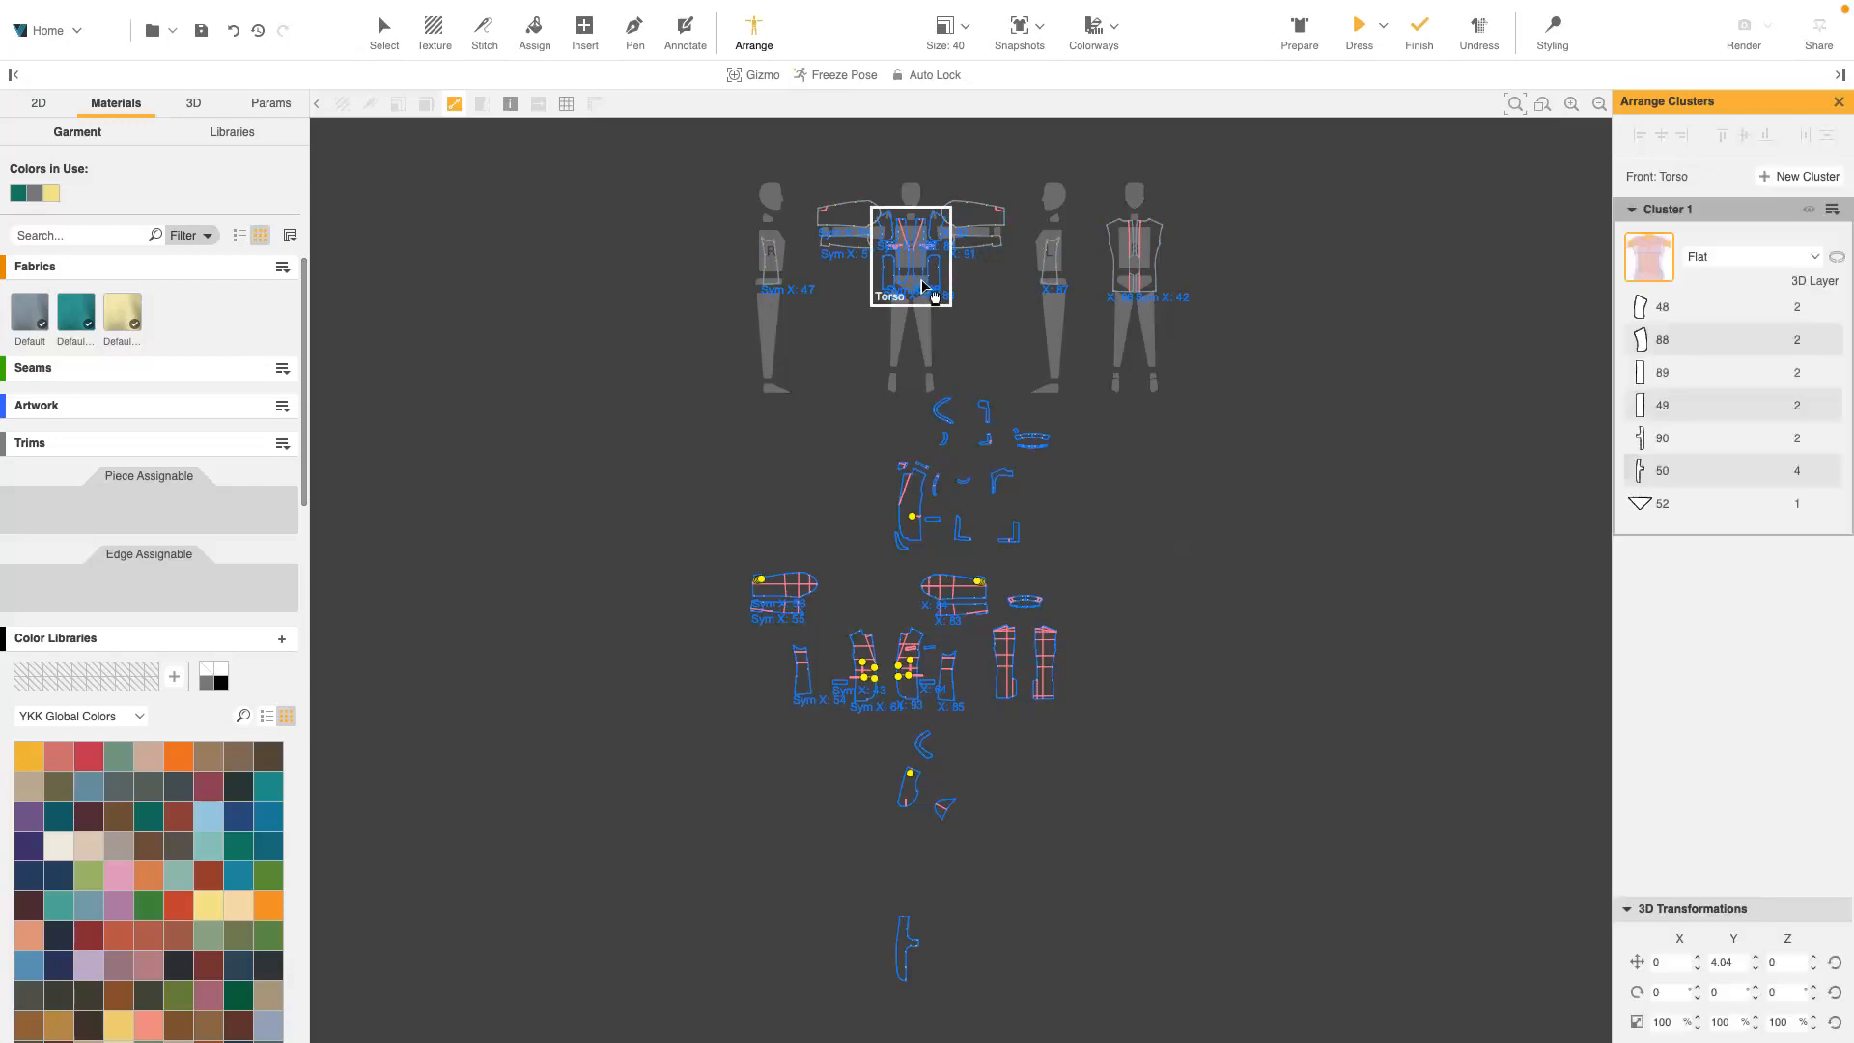
pyautogui.click(1796, 177)
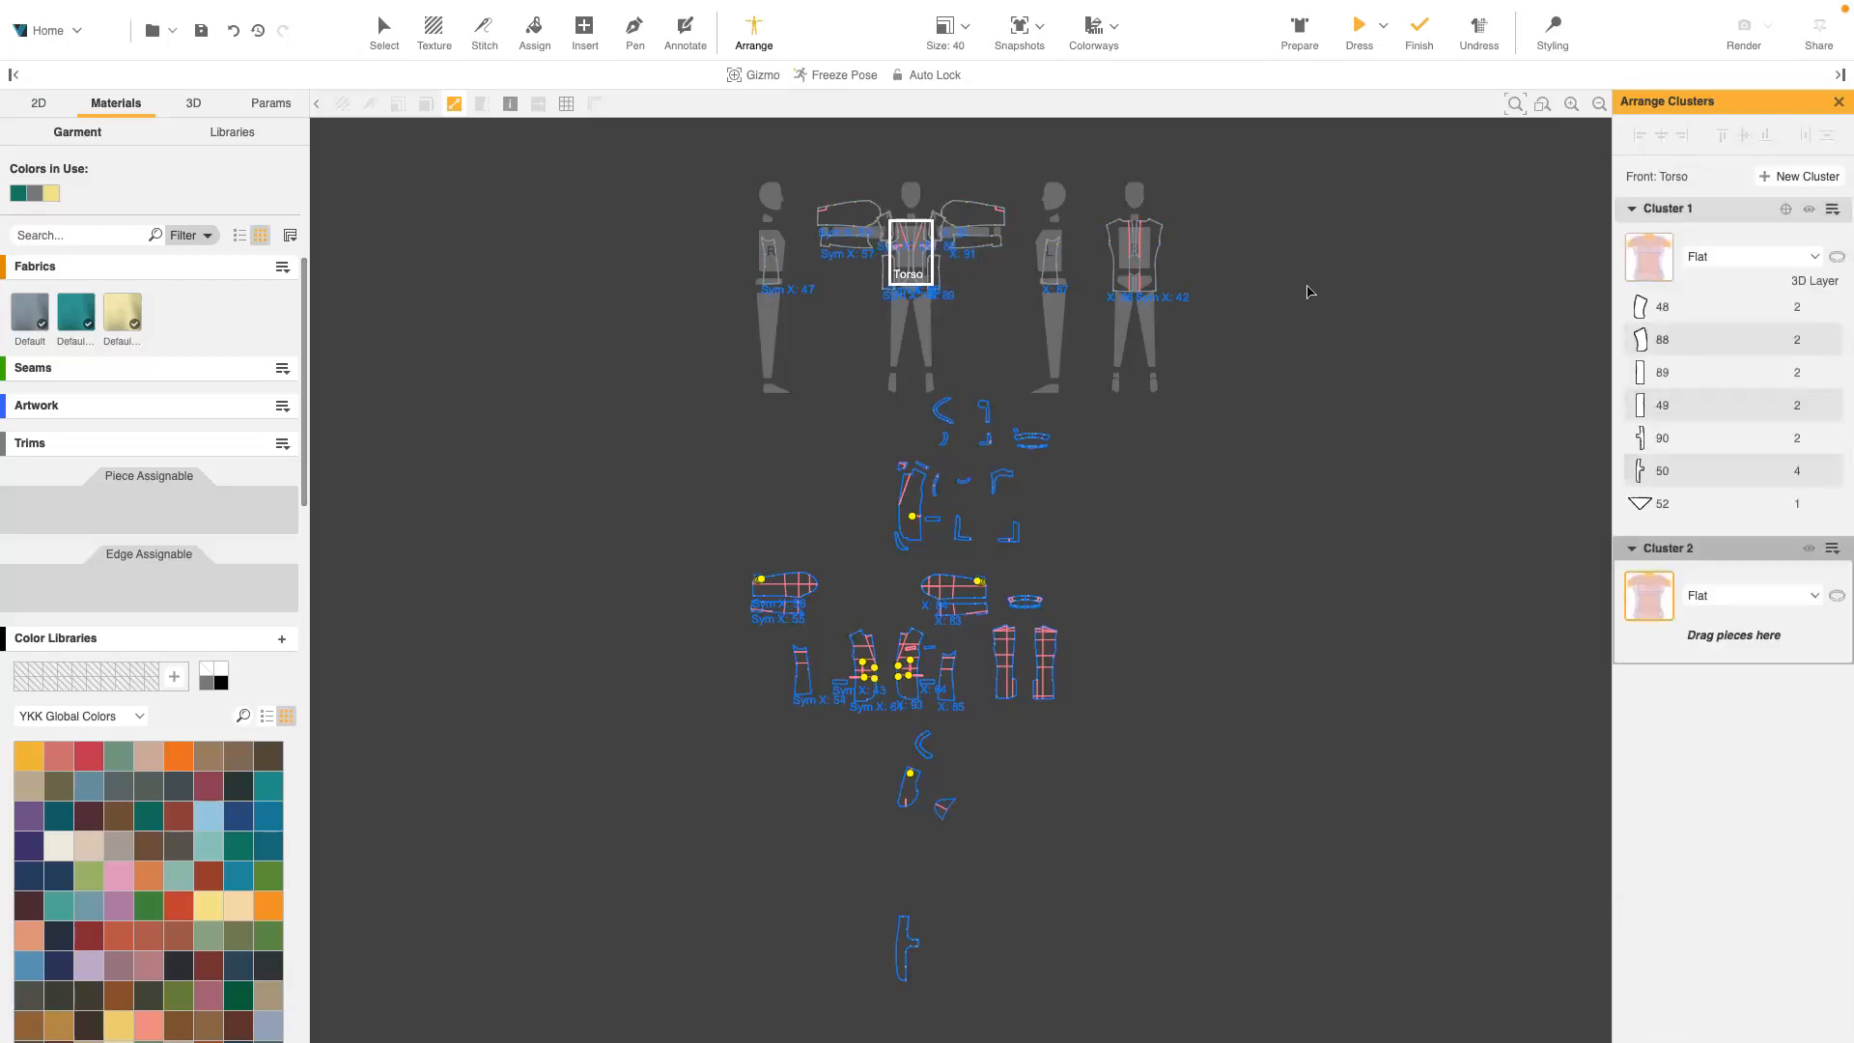
pyautogui.click(1049, 256)
pyautogui.click(1806, 178)
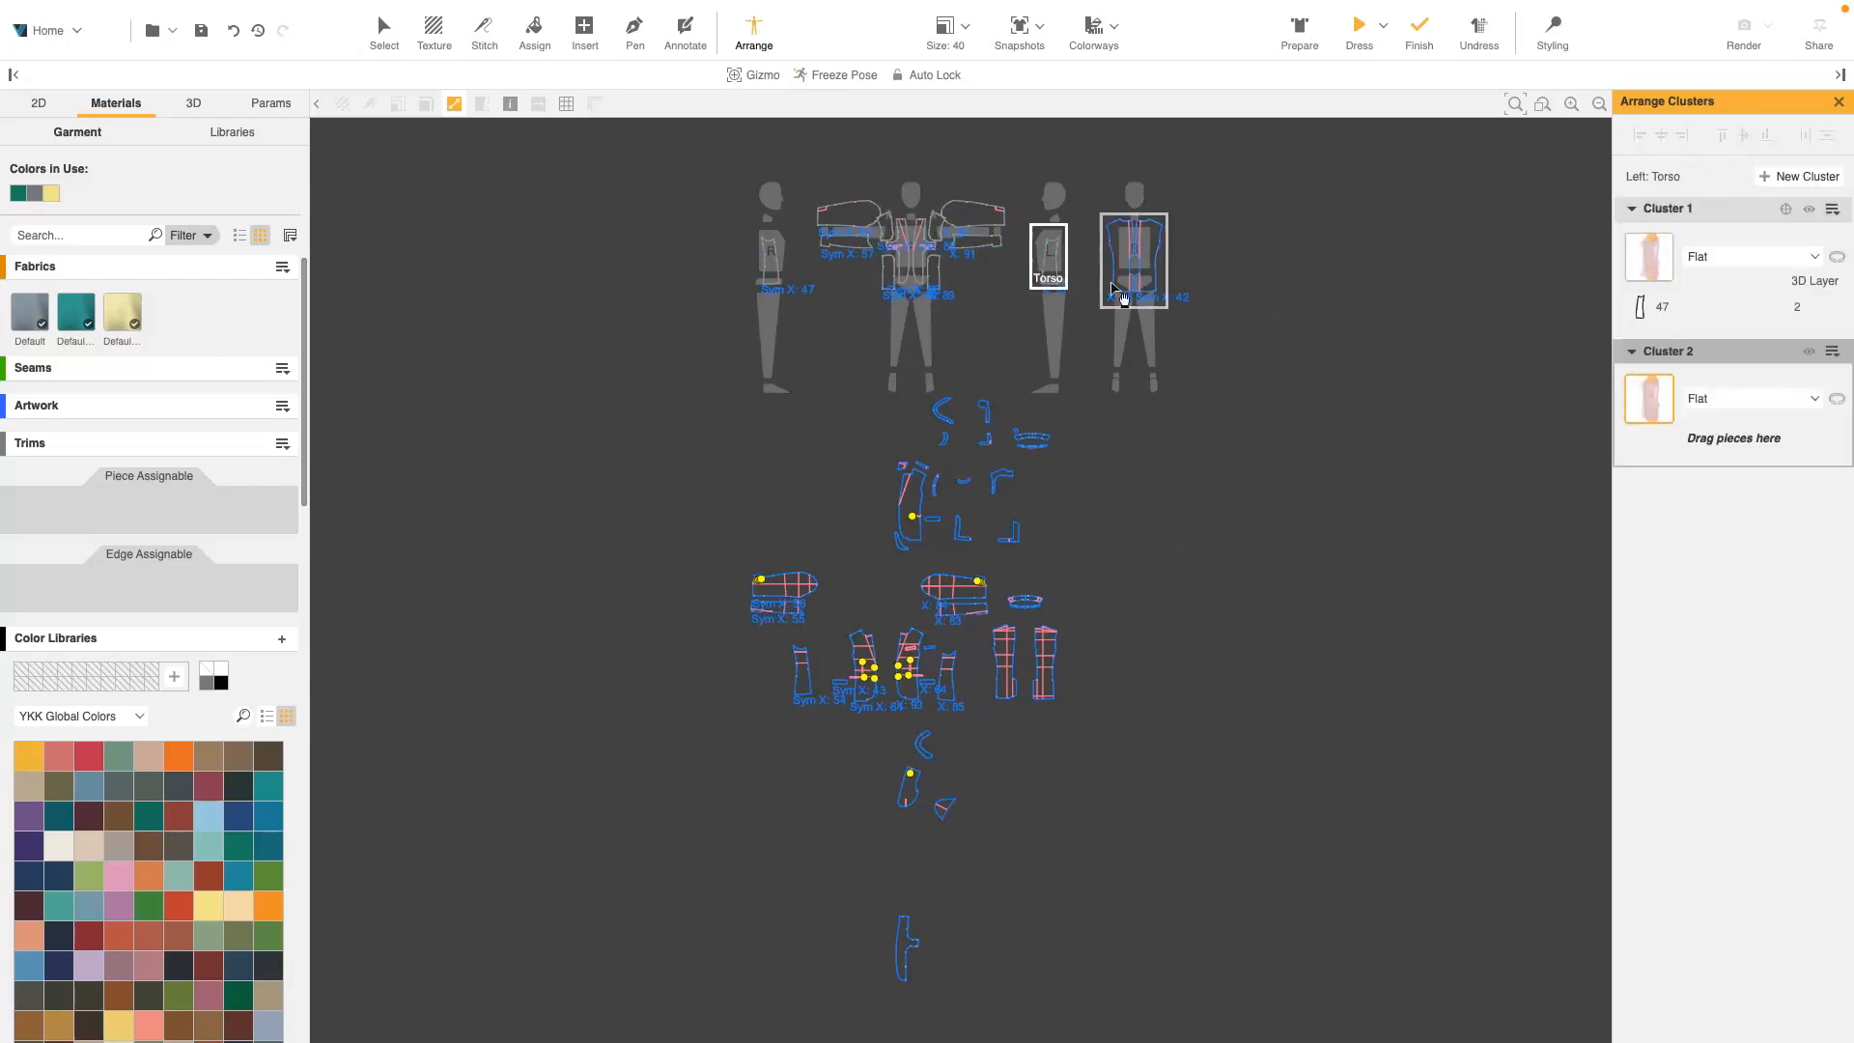
pyautogui.click(1135, 253)
pyautogui.click(1795, 177)
pyautogui.click(996, 234)
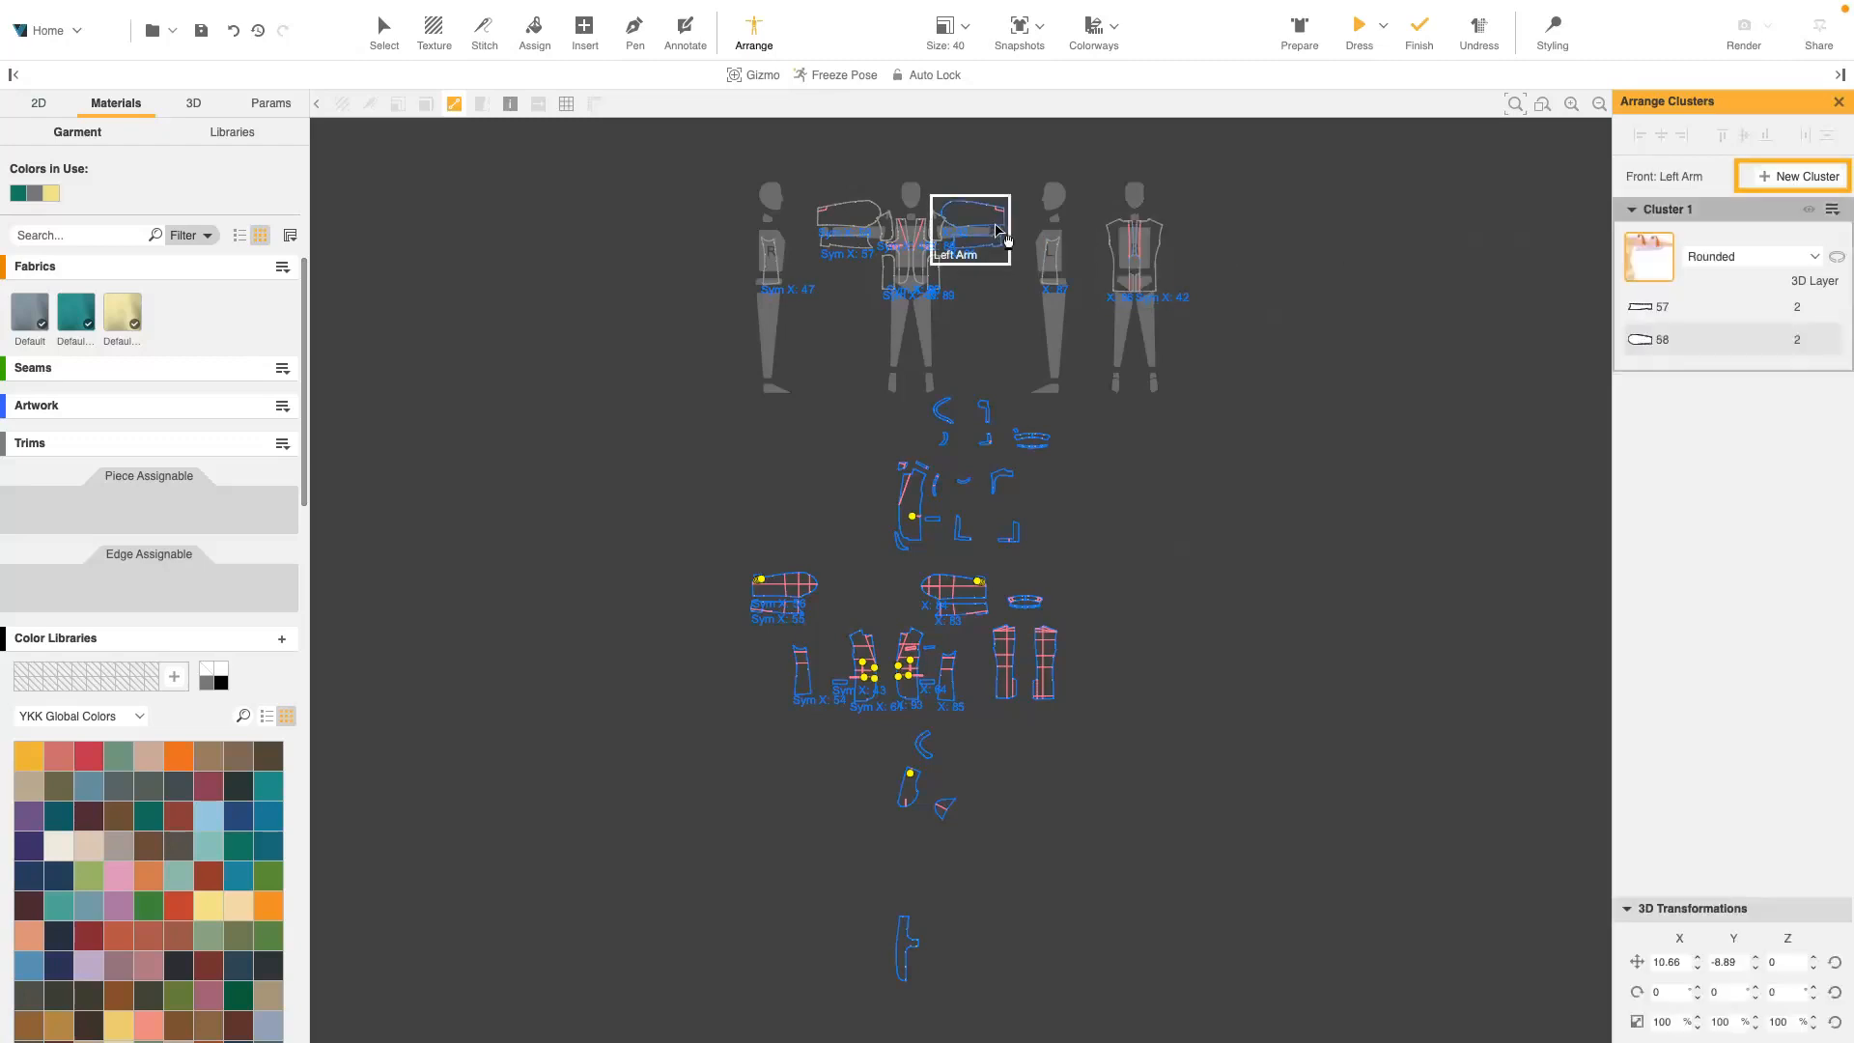
pyautogui.click(1806, 181)
pyautogui.click(855, 230)
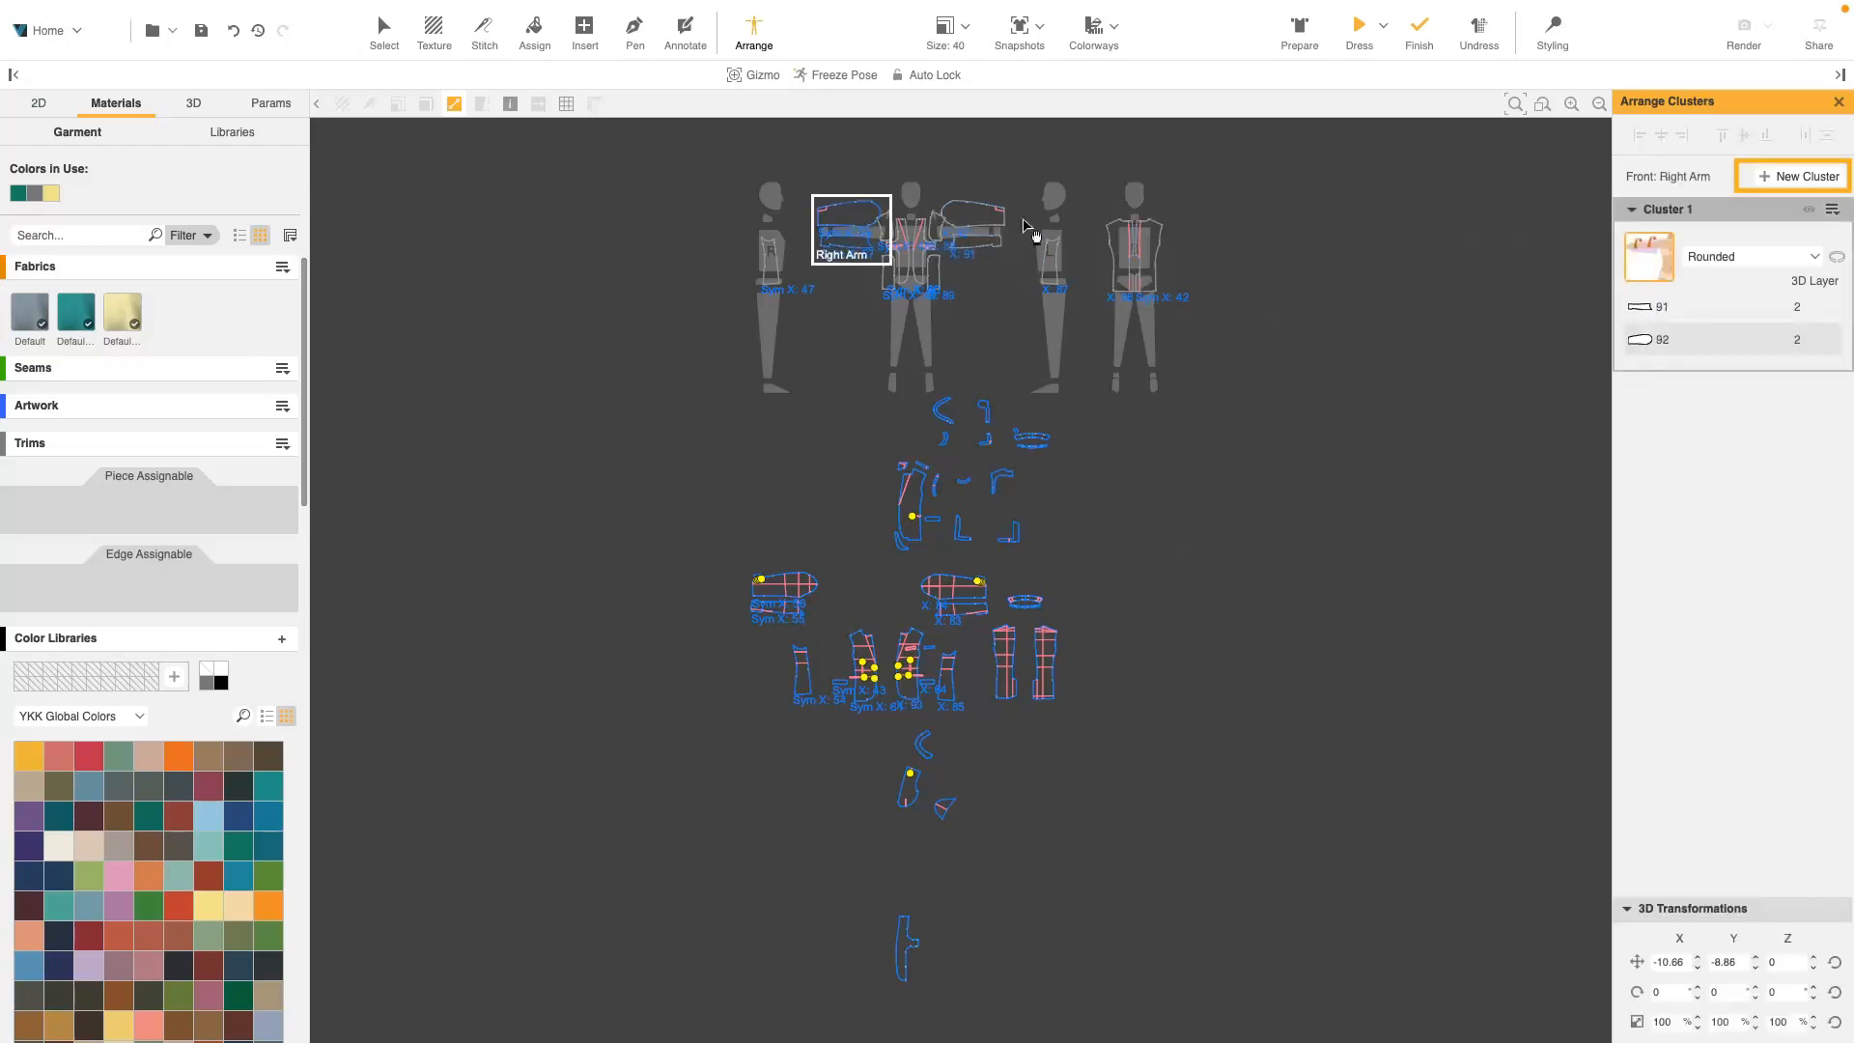
pyautogui.click(1798, 177)
pyautogui.click(772, 256)
# Place the outer front bodice piece on the front torso and align it over the front lining
pyautogui.moveTo(862, 666); pyautogui.dragTo(906, 255)
pyautogui.scroll(8, 906, 232)
pyautogui.moveTo(900, 444); pyautogui.dragTo(794, 350)
pyautogui.click(809, 560)
# Place outer side panel 54 on the left torso and align it over the lining side panel
pyautogui.scroll(-7, 1110, 816)
pyautogui.scroll(-5, 1113, 819)
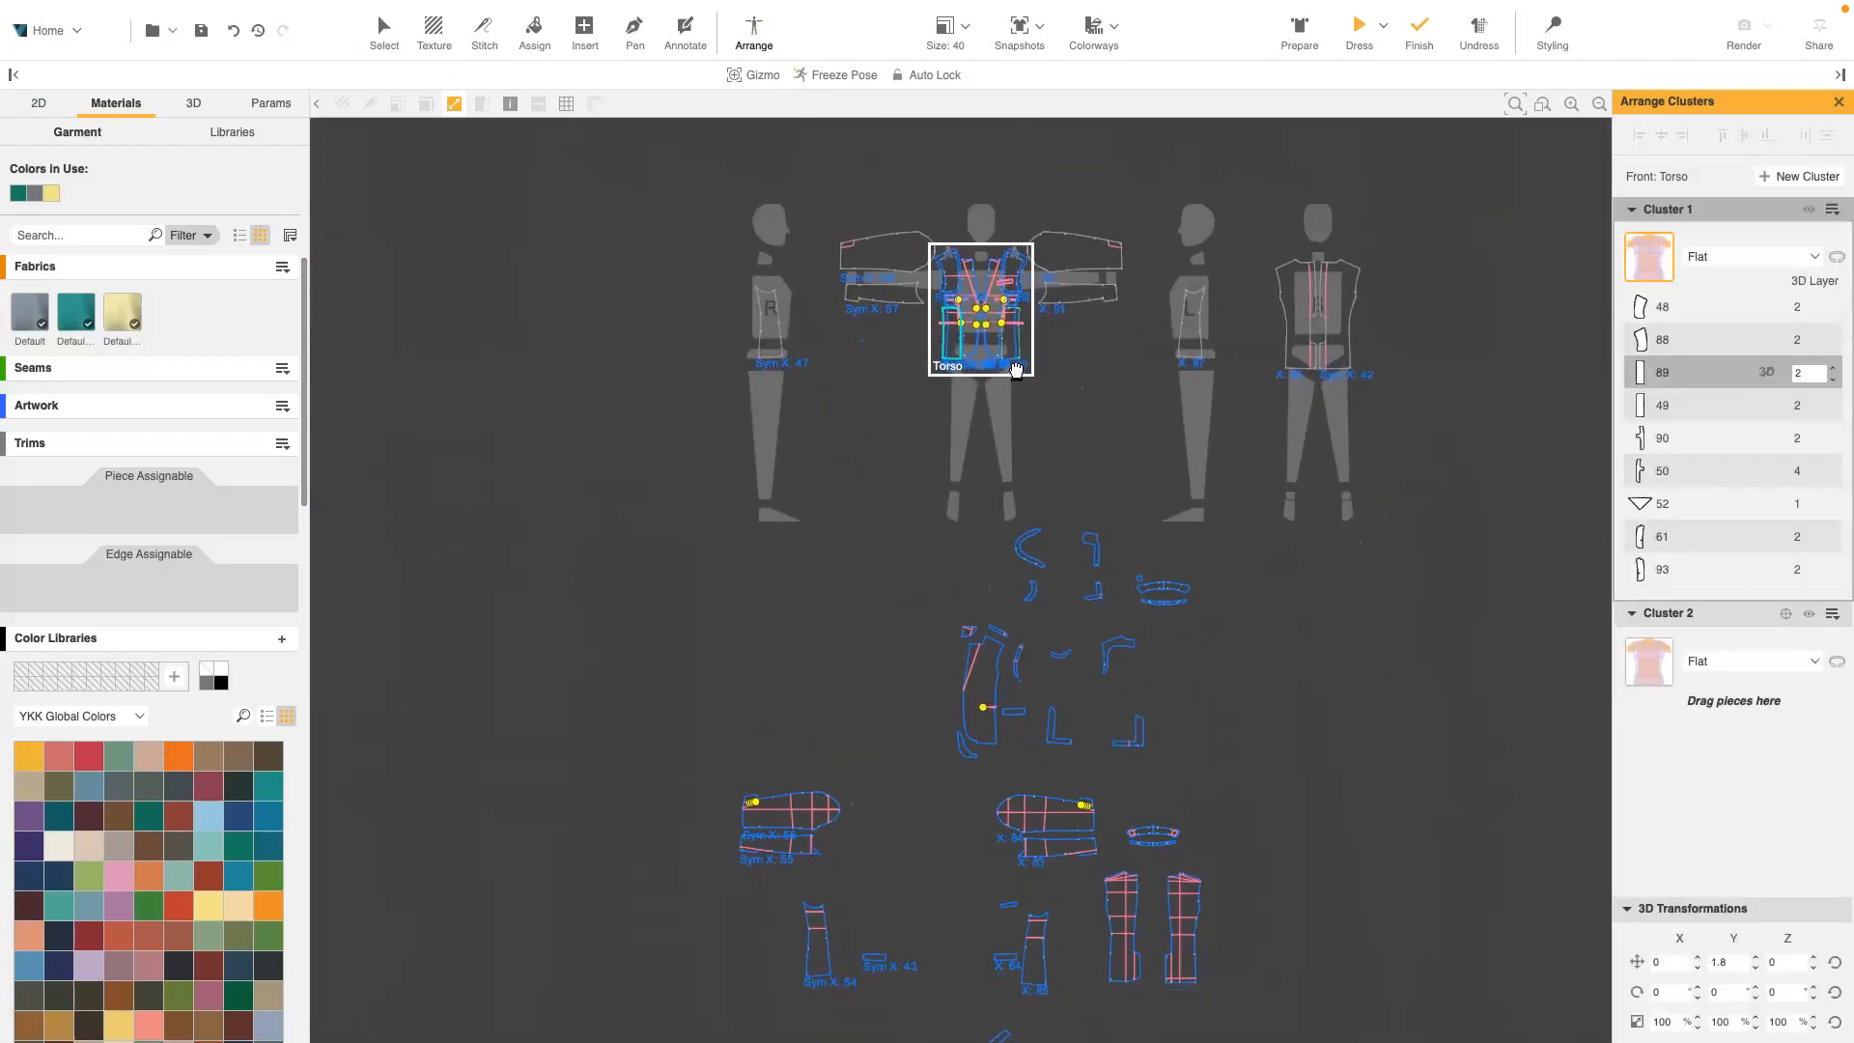
pyautogui.moveTo(1047, 959); pyautogui.dragTo(1222, 287)
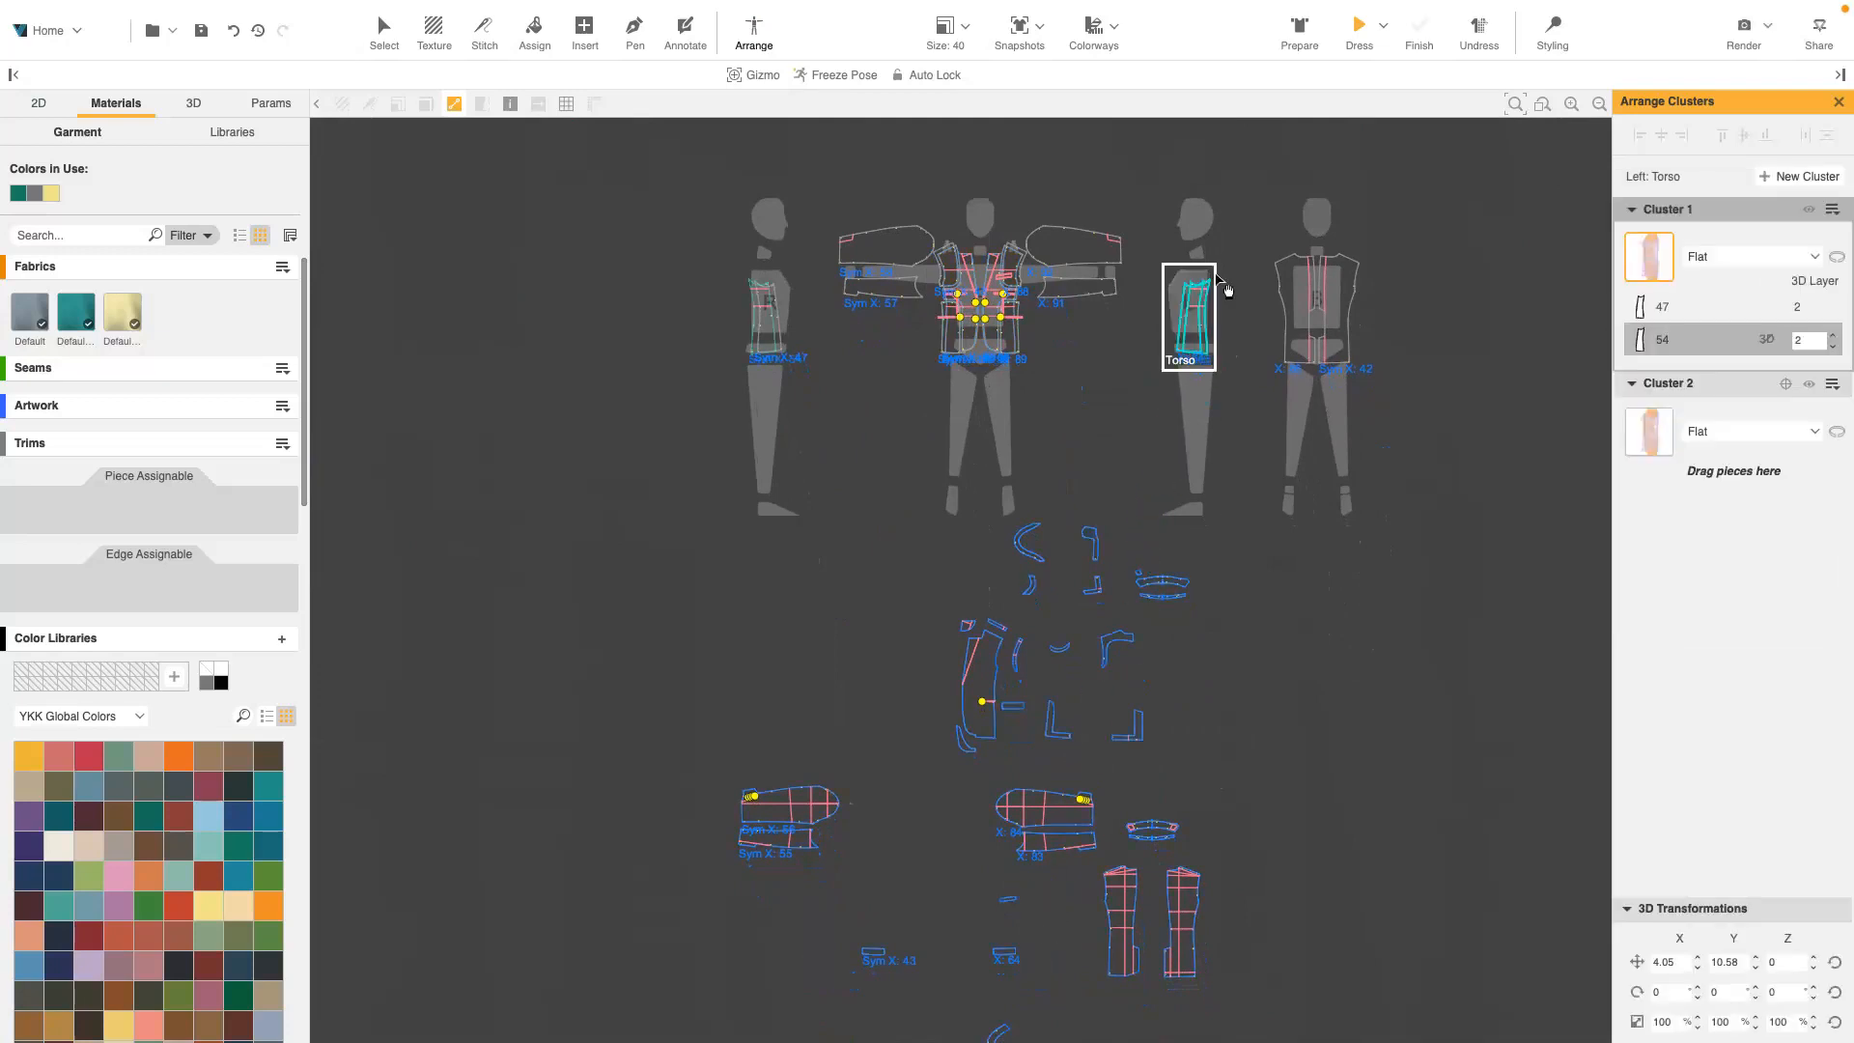
pyautogui.scroll(8, 1219, 290)
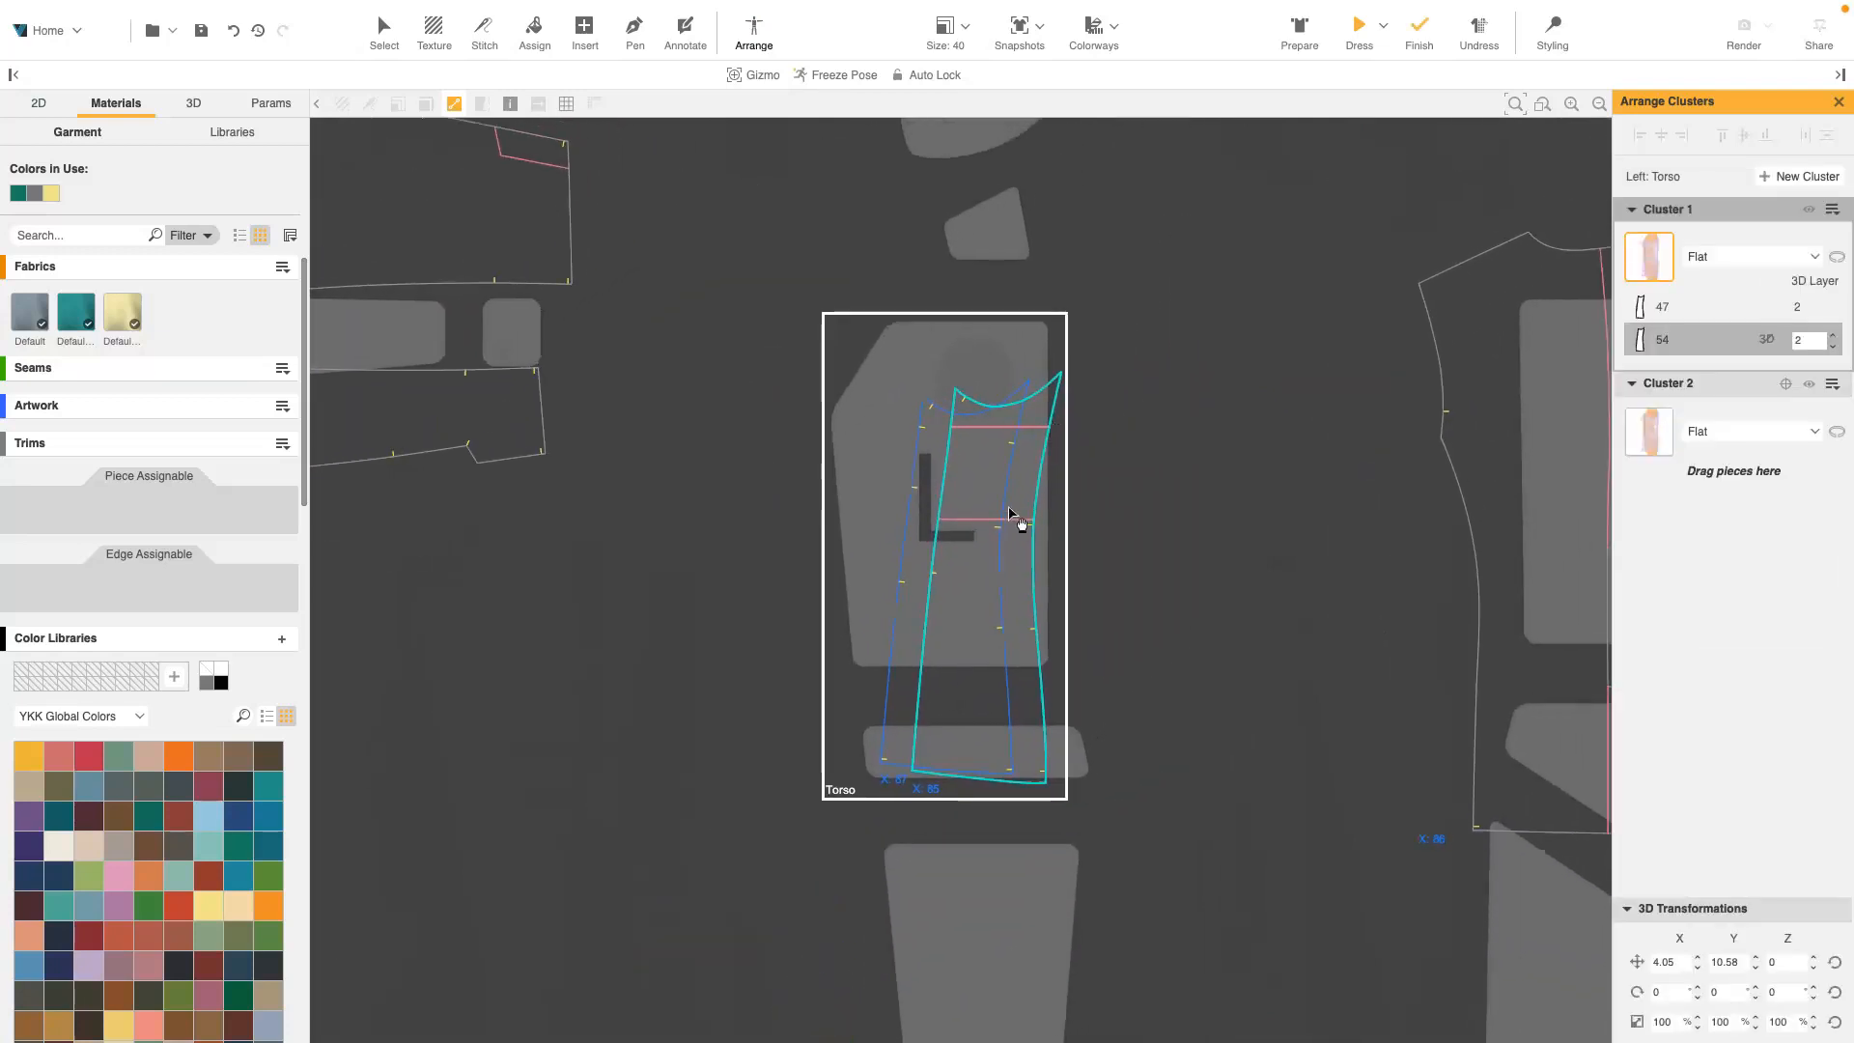
pyautogui.moveTo(996, 494); pyautogui.dragTo(996, 497)
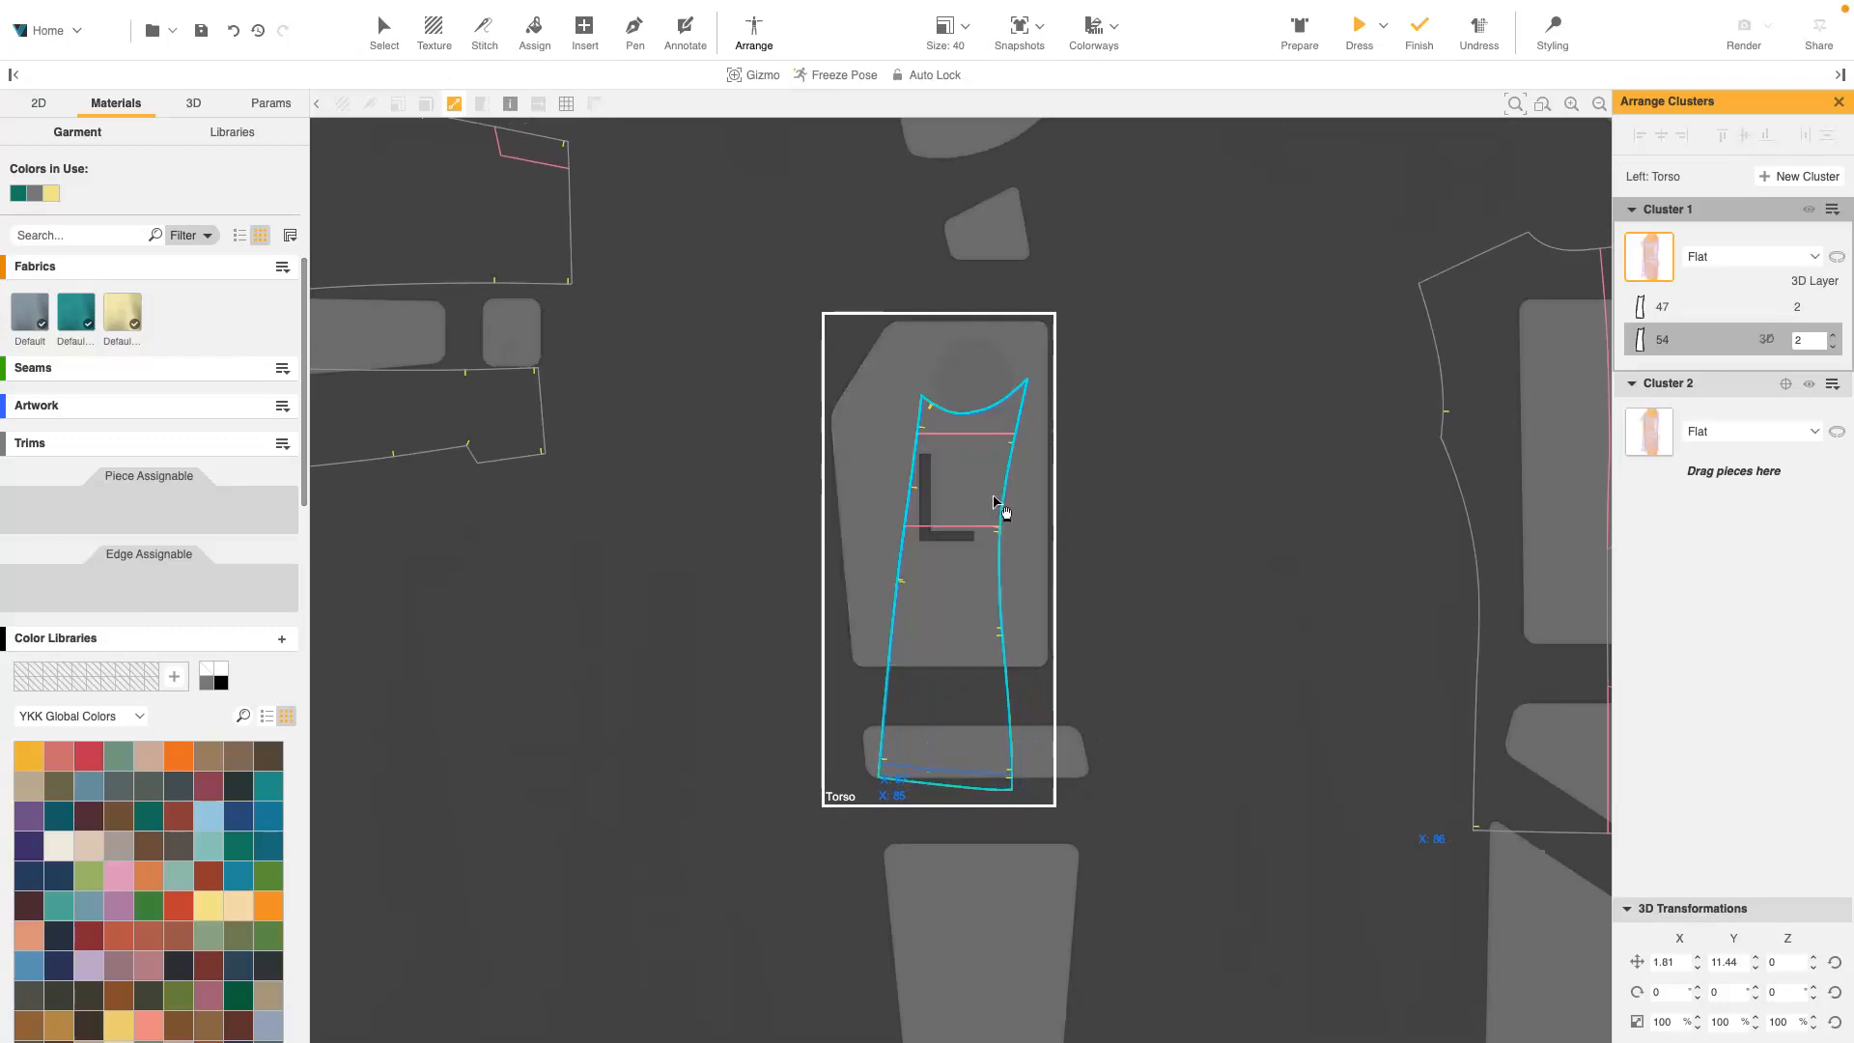
# Place the two outer back pieces on the back torso and align them over the back lining
pyautogui.scroll(-8, 945, 760)
pyautogui.moveTo(950, 722); pyautogui.dragTo(1074, 448, button='middle')
pyautogui.scroll(-8, 1075, 448)
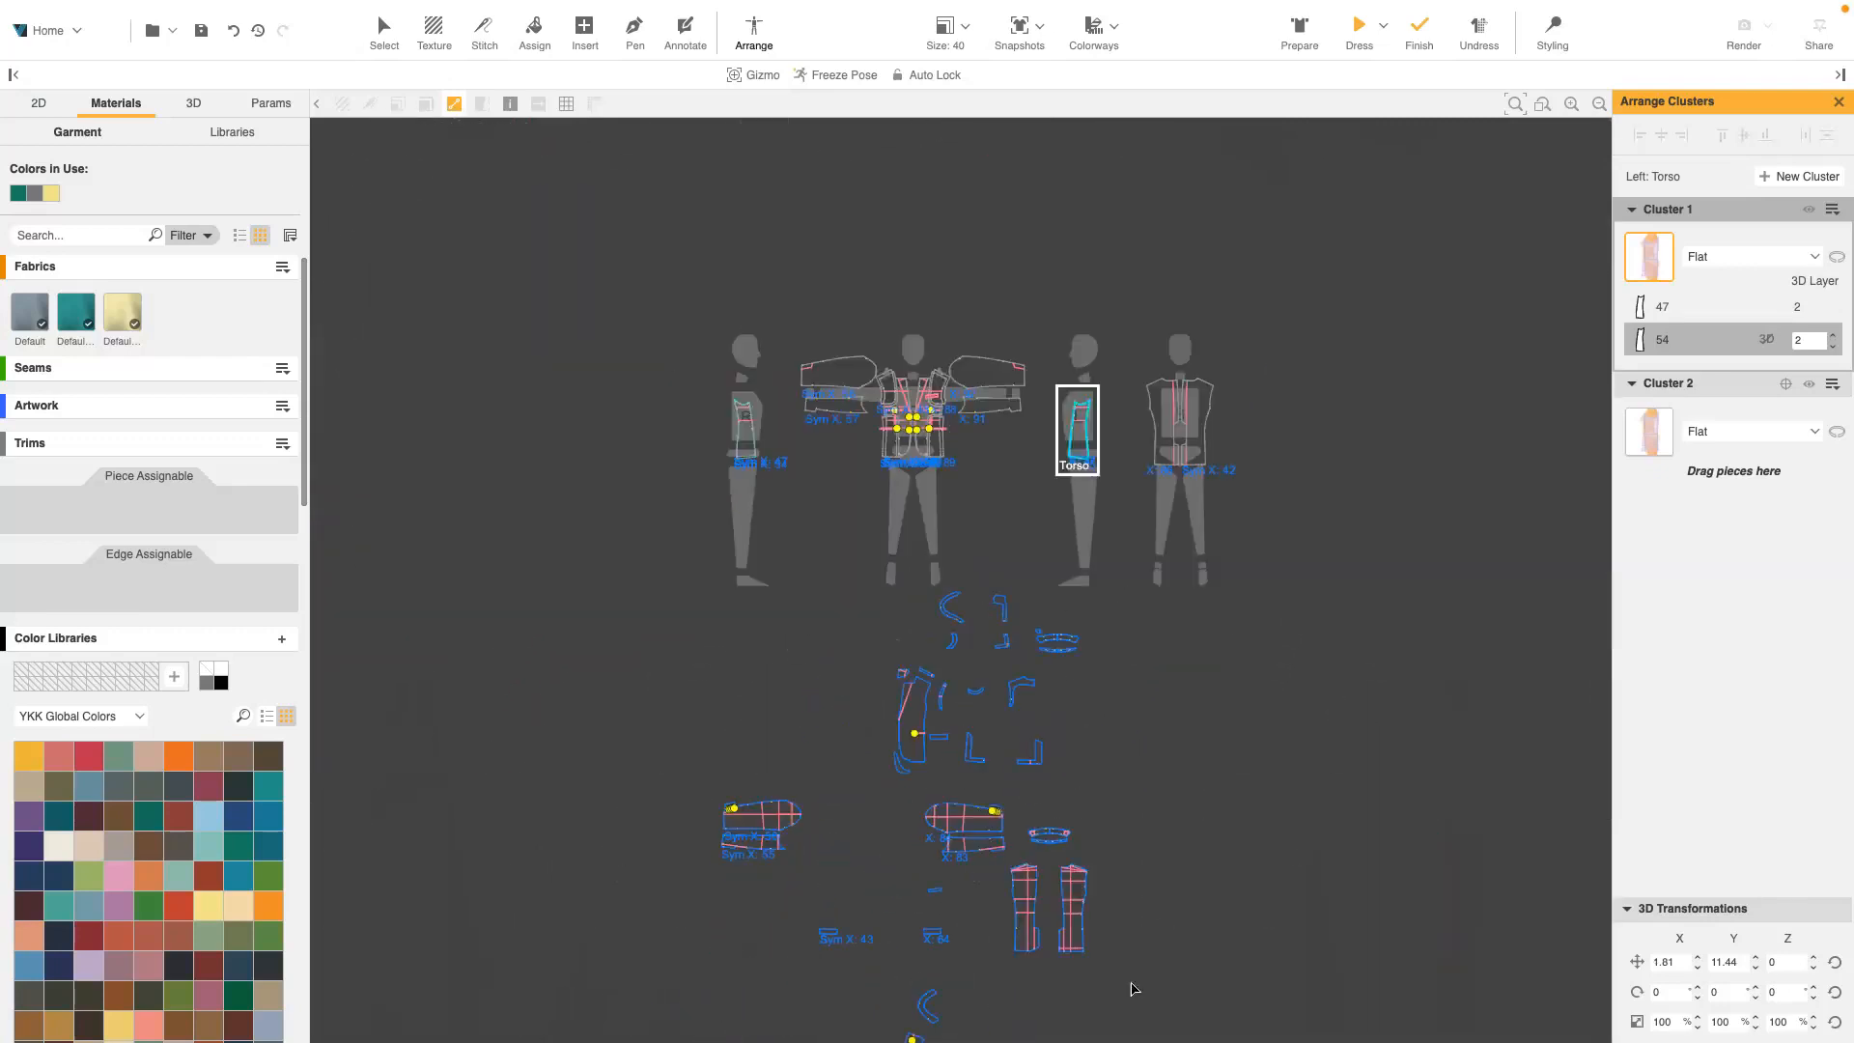
pyautogui.moveTo(1129, 985); pyautogui.dragTo(1002, 857)
pyautogui.moveTo(1033, 944); pyautogui.dragTo(1195, 404)
pyautogui.scroll(10, 1205, 390)
pyautogui.moveTo(1170, 500); pyautogui.dragTo(1088, 547, button='middle')
pyautogui.moveTo(868, 505); pyautogui.dragTo(903, 505)
pyautogui.moveTo(956, 410); pyautogui.dragTo(920, 533)
pyautogui.moveTo(1188, 375); pyautogui.dragTo(1033, 499)
pyautogui.click(922, 512)
# Place the pocket pieces on the front torso and position them over the outer front pieces
pyautogui.scroll(-10, 1034, 505)
pyautogui.moveTo(1035, 540); pyautogui.dragTo(1034, 344, button='middle')
pyautogui.moveTo(752, 794); pyautogui.dragTo(864, 385)
pyautogui.scroll(10, 816, 365)
pyautogui.moveTo(886, 597); pyautogui.dragTo(937, 561)
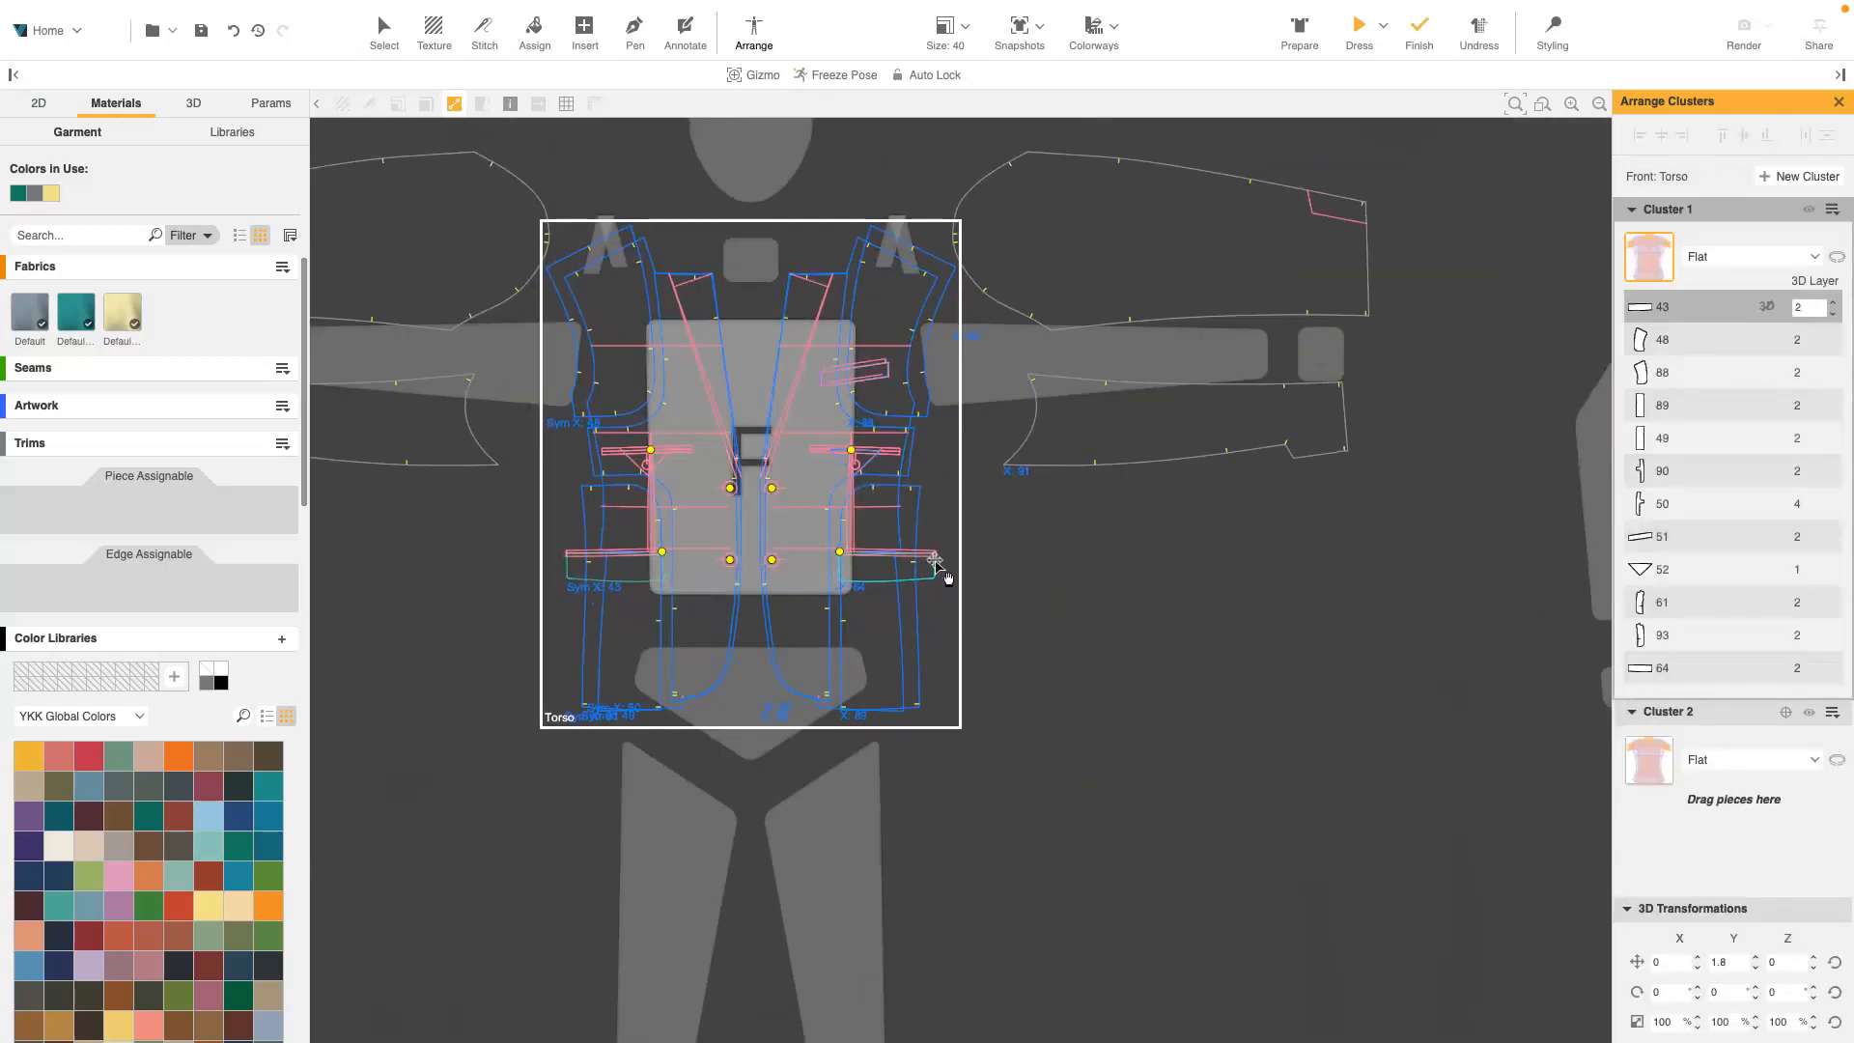
# Move outer front piece 93 and pocket pieces 43, 51 and 64 into Cluster 2 of the front torso
pyautogui.scroll(-8, 1076, 544)
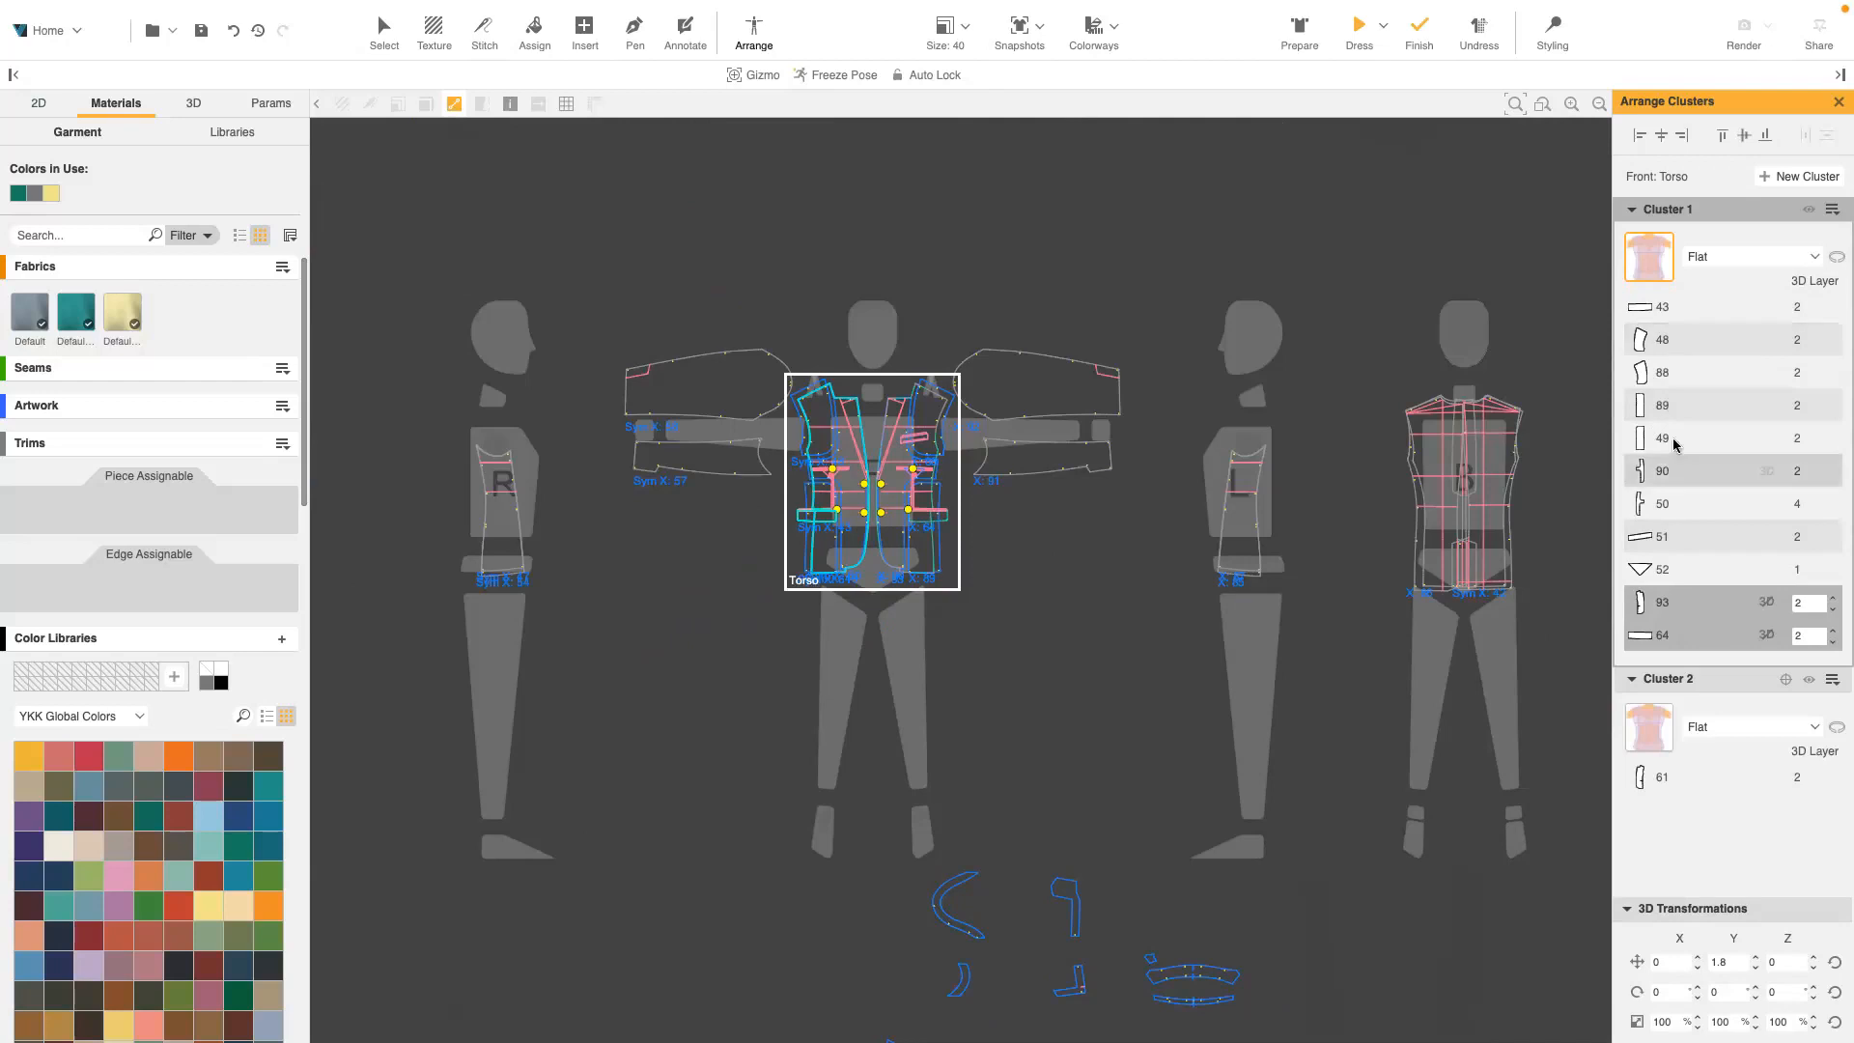
pyautogui.keyDown('super'); pyautogui.click(1691, 538); pyautogui.keyUp('super')
pyautogui.keyDown('super'); pyautogui.click(1696, 314); pyautogui.keyUp('super')
pyautogui.moveTo(1694, 538); pyautogui.dragTo(1690, 778)
# Move the outer side panels into Cluster 2 of the left and right torsos
pyautogui.moveTo(1720, 341); pyautogui.dragTo(1721, 473)
pyautogui.click(501, 537)
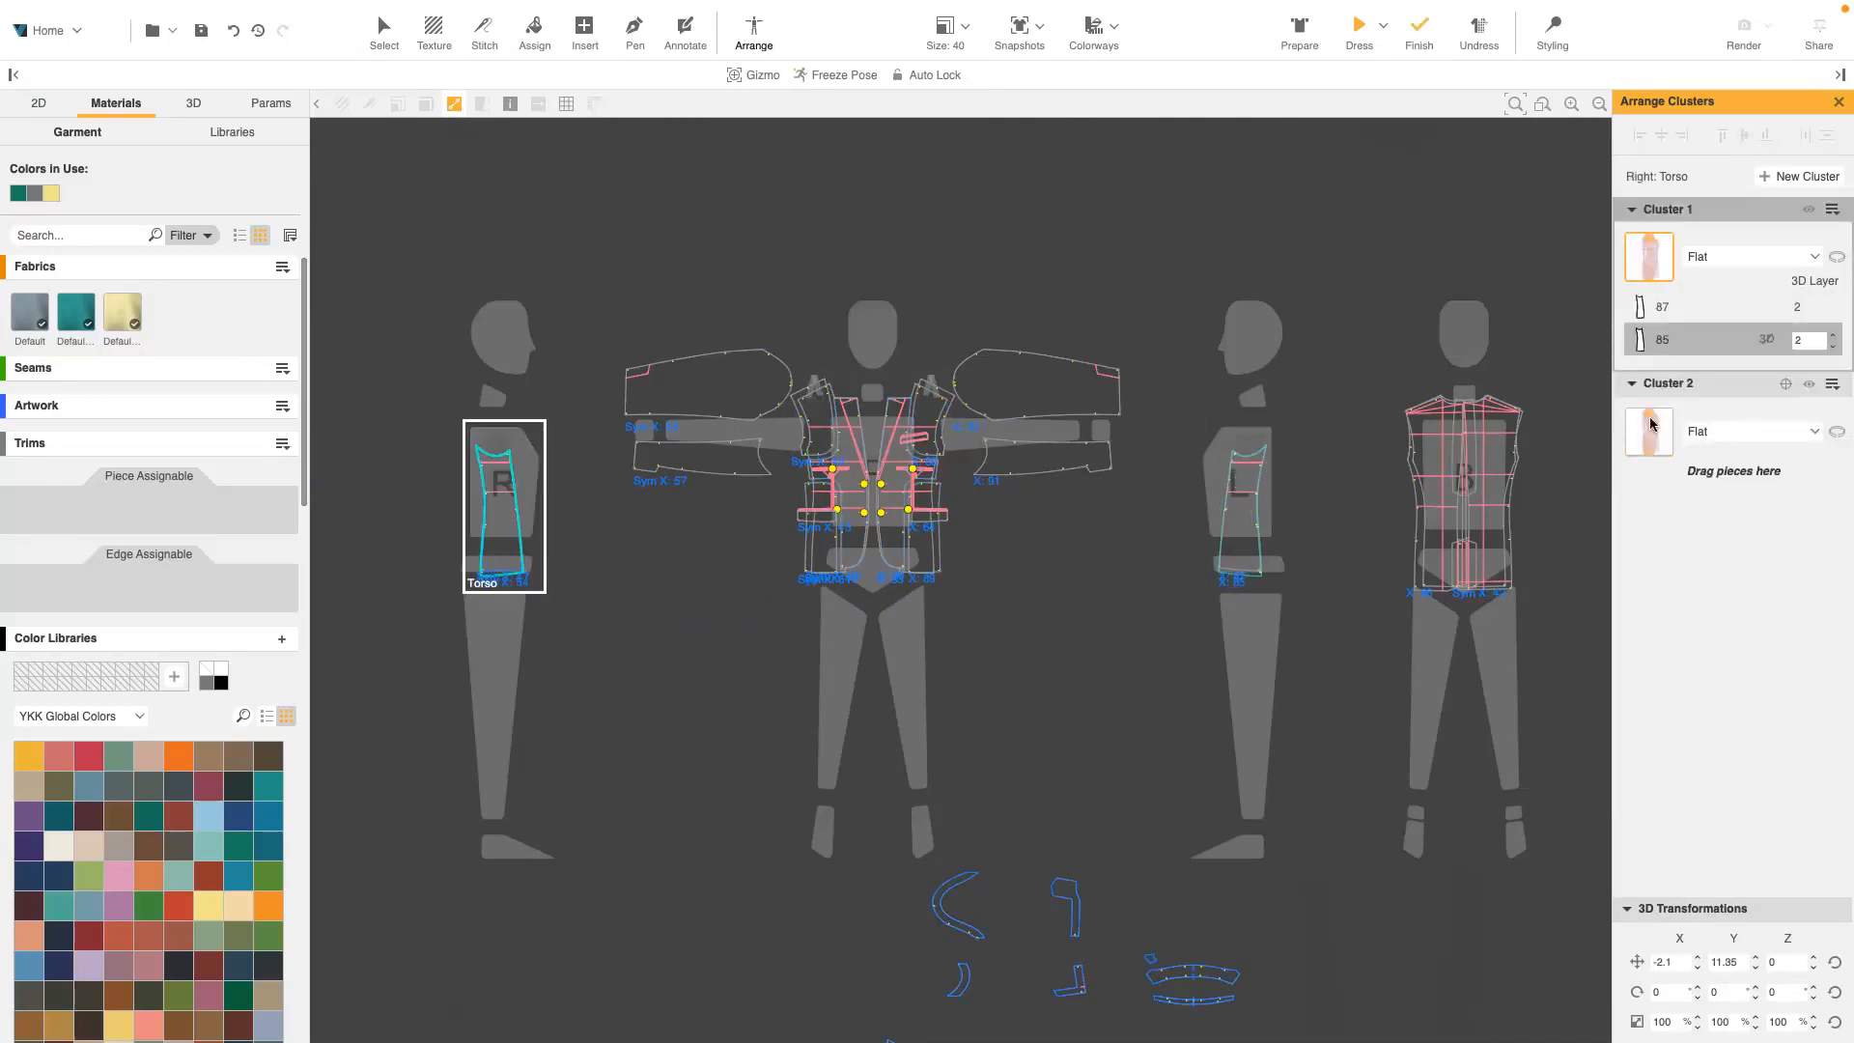
pyautogui.moveTo(1701, 342); pyautogui.dragTo(1685, 471)
# Move the outer back pieces into Cluster 2 of the back torso
pyautogui.click(1439, 497)
pyautogui.keyDown('super'); pyautogui.click(1706, 398); pyautogui.keyUp('super')
pyautogui.moveTo(1704, 379); pyautogui.dragTo(1702, 537)
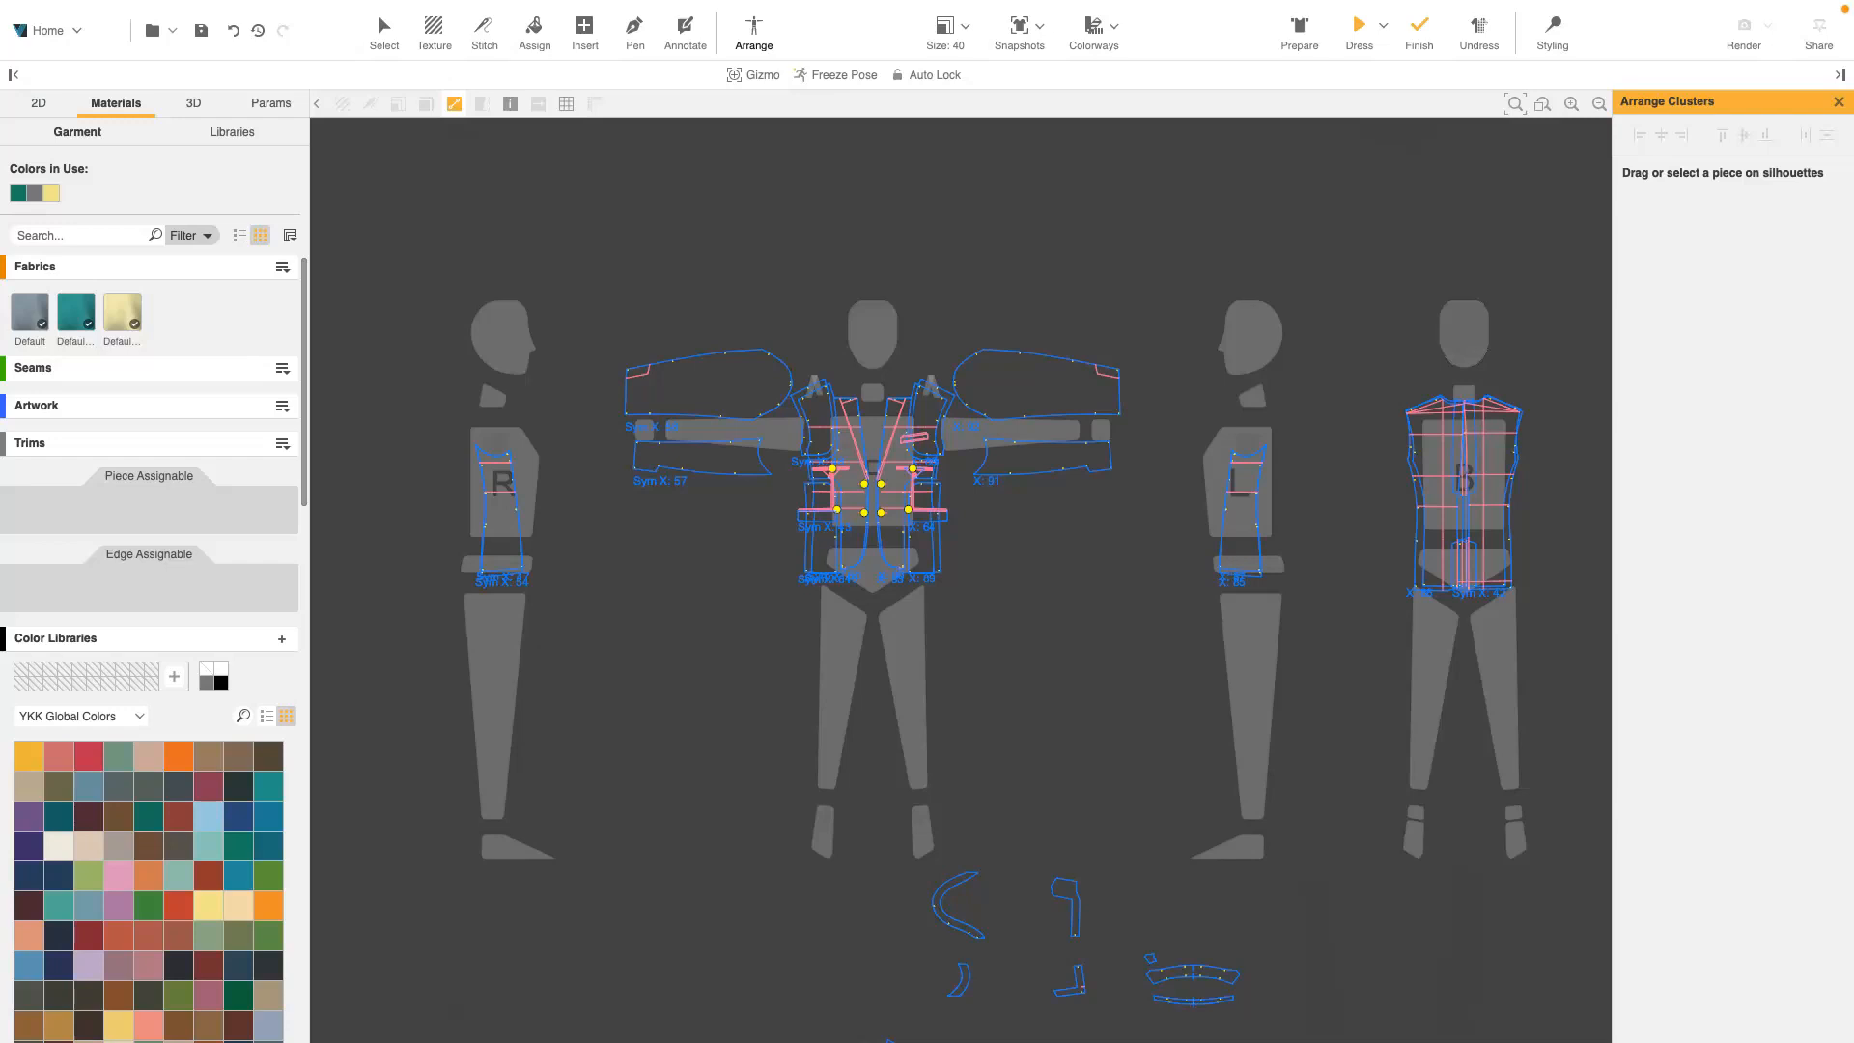
# Place the outer sleeve pieces on the left arm and align lining sleeve pieces 57 and 58 with them
pyautogui.scroll(-3, 1032, 736)
pyautogui.moveTo(1033, 742); pyautogui.dragTo(1010, 441, button='middle')
pyautogui.moveTo(999, 906); pyautogui.dragTo(1018, 210)
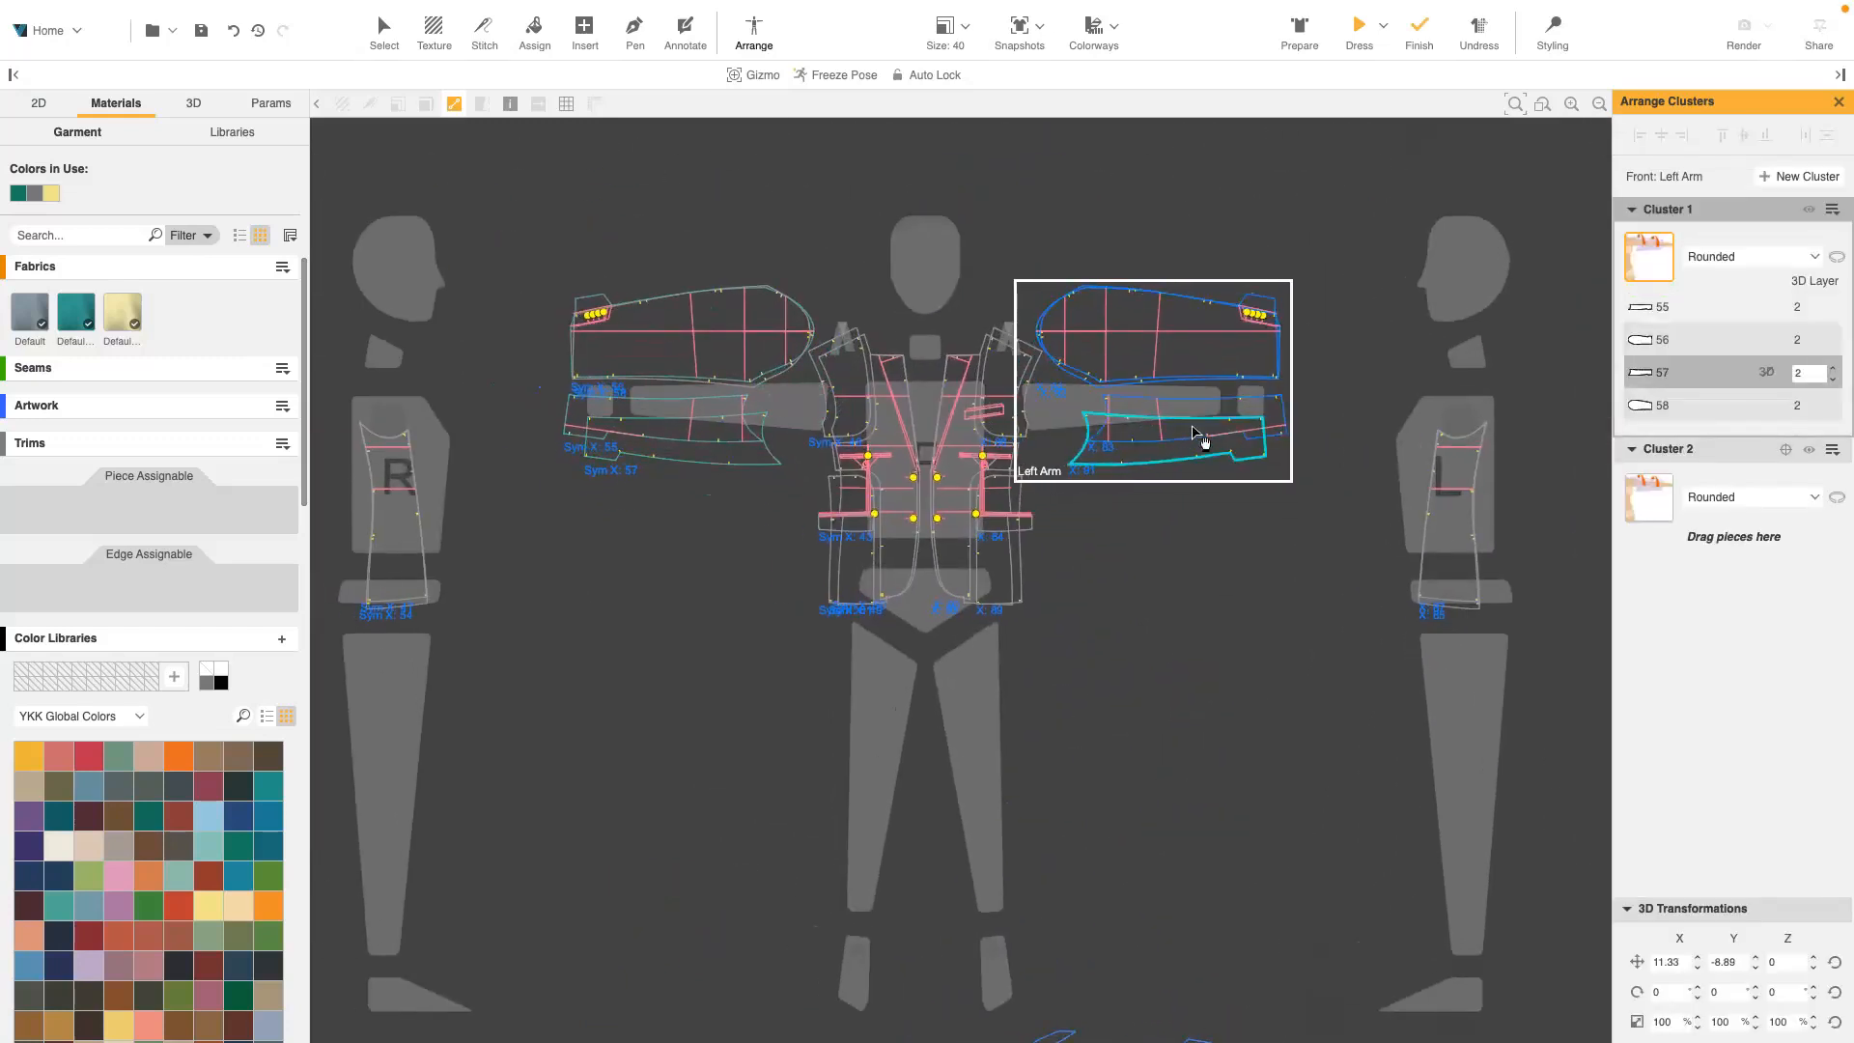
pyautogui.click(1162, 473)
pyautogui.moveTo(1163, 462); pyautogui.dragTo(1178, 438)
pyautogui.click(1161, 361)
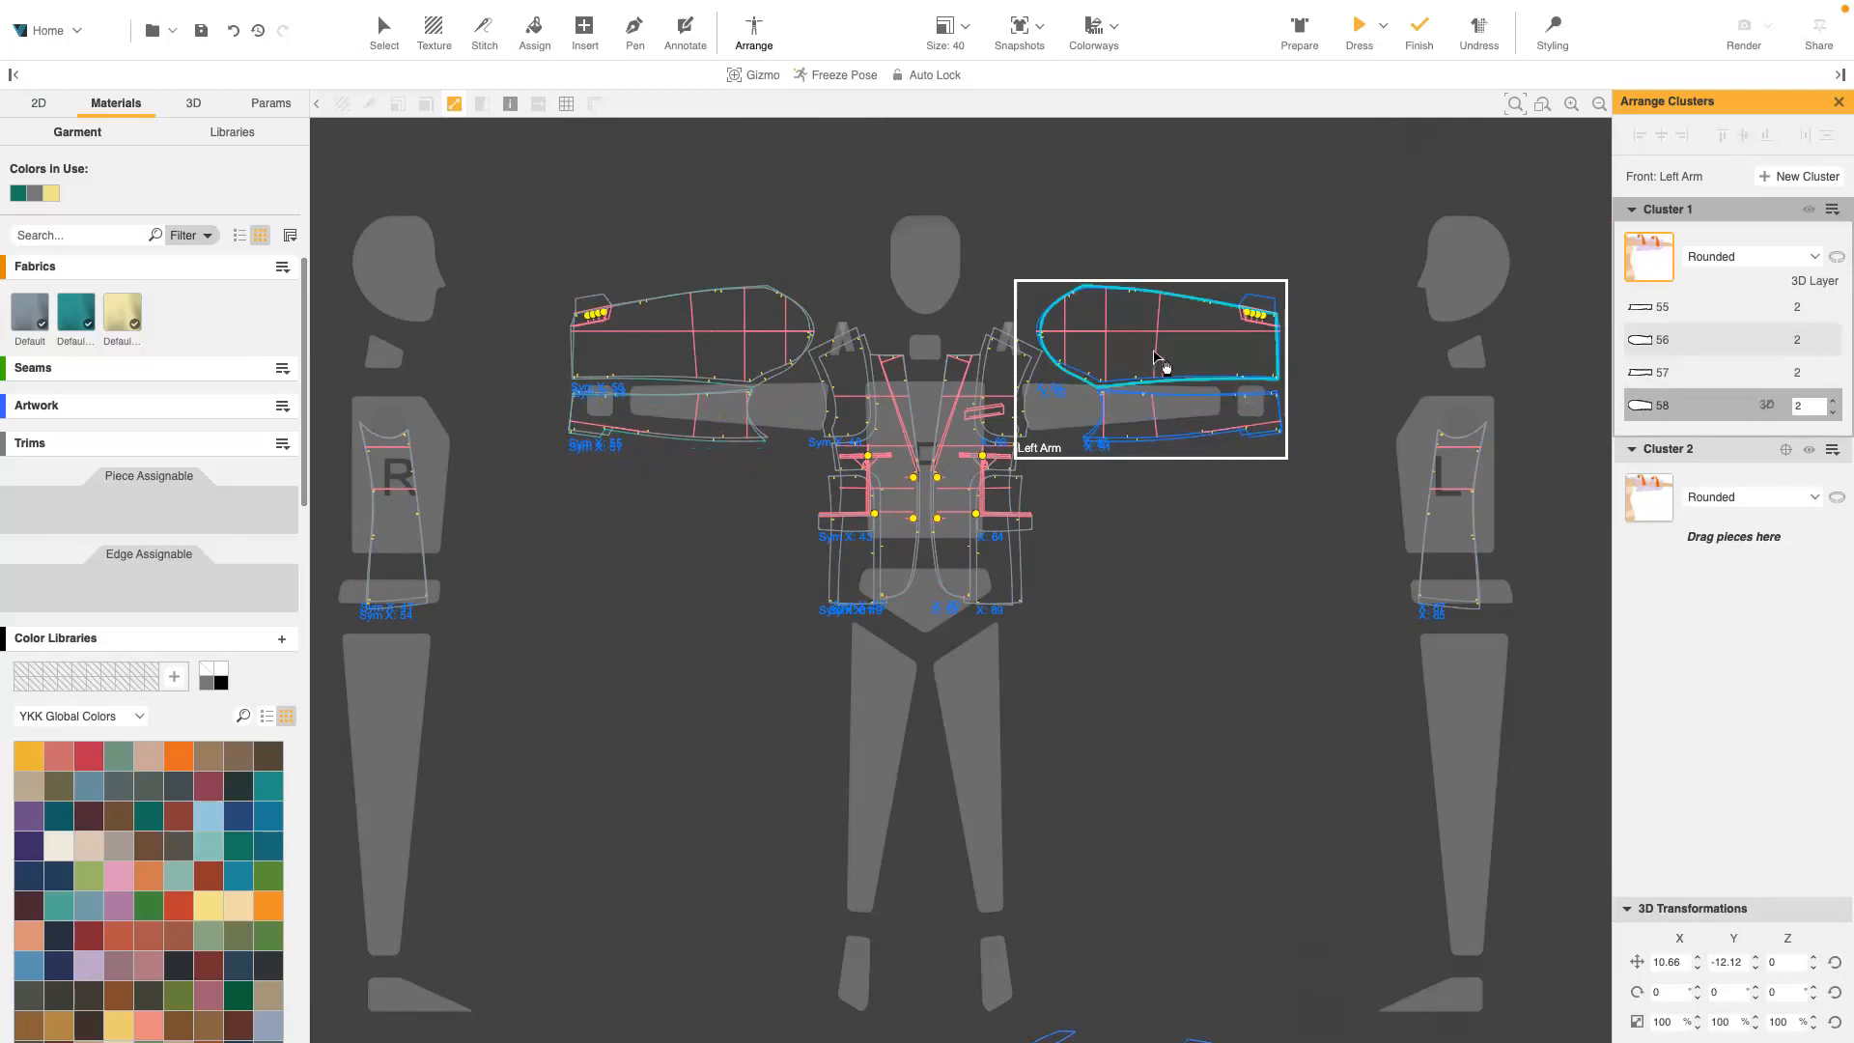
pyautogui.keyDown('shift'); pyautogui.moveTo(1163, 361); pyautogui.dragTo(1259, 396); pyautogui.keyUp('shift')
# Move outer sleeve pieces 55 and 56 into Cluster 2 of the left arm and align lining piece 57 beneath the upper sleeve
pyautogui.scroll(2, 1261, 389)
pyautogui.scroll(5, 1263, 394)
pyautogui.moveTo(1258, 389); pyautogui.dragTo(1252, 463, button='middle')
pyautogui.click(1386, 455)
pyautogui.moveTo(1180, 534); pyautogui.dragTo(1231, 576)
pyautogui.click(1701, 306)
pyautogui.moveTo(1701, 306); pyautogui.dragTo(1705, 491)
pyautogui.click(1348, 562)
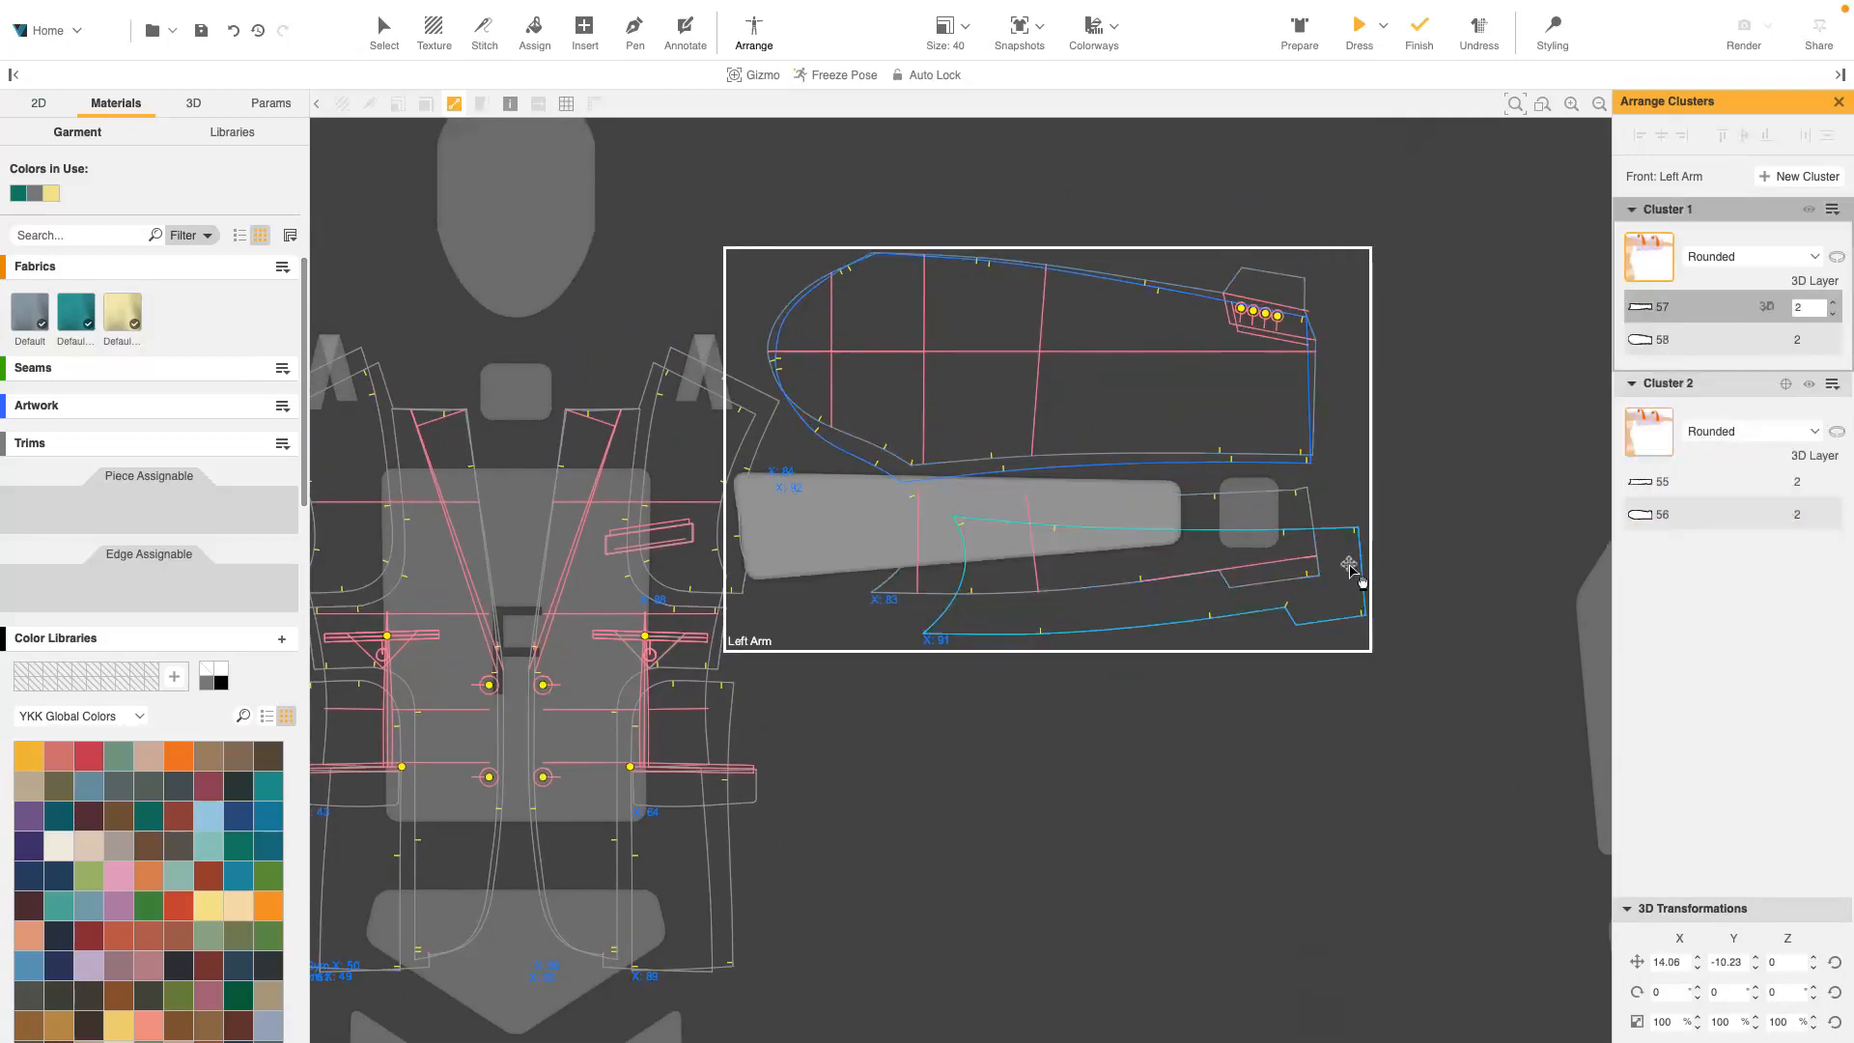
pyautogui.moveTo(1348, 563); pyautogui.dragTo(1299, 522)
# Prepare the garment in 3D and move the left arm's two sleeve clusters into position around the arm
pyautogui.click(1300, 33)
pyautogui.moveTo(1359, 315); pyautogui.dragTo(1487, 394)
pyautogui.doubleClick(1298, 543)
pyautogui.click(1342, 649)
pyautogui.moveTo(1217, 623); pyautogui.dragTo(1192, 634)
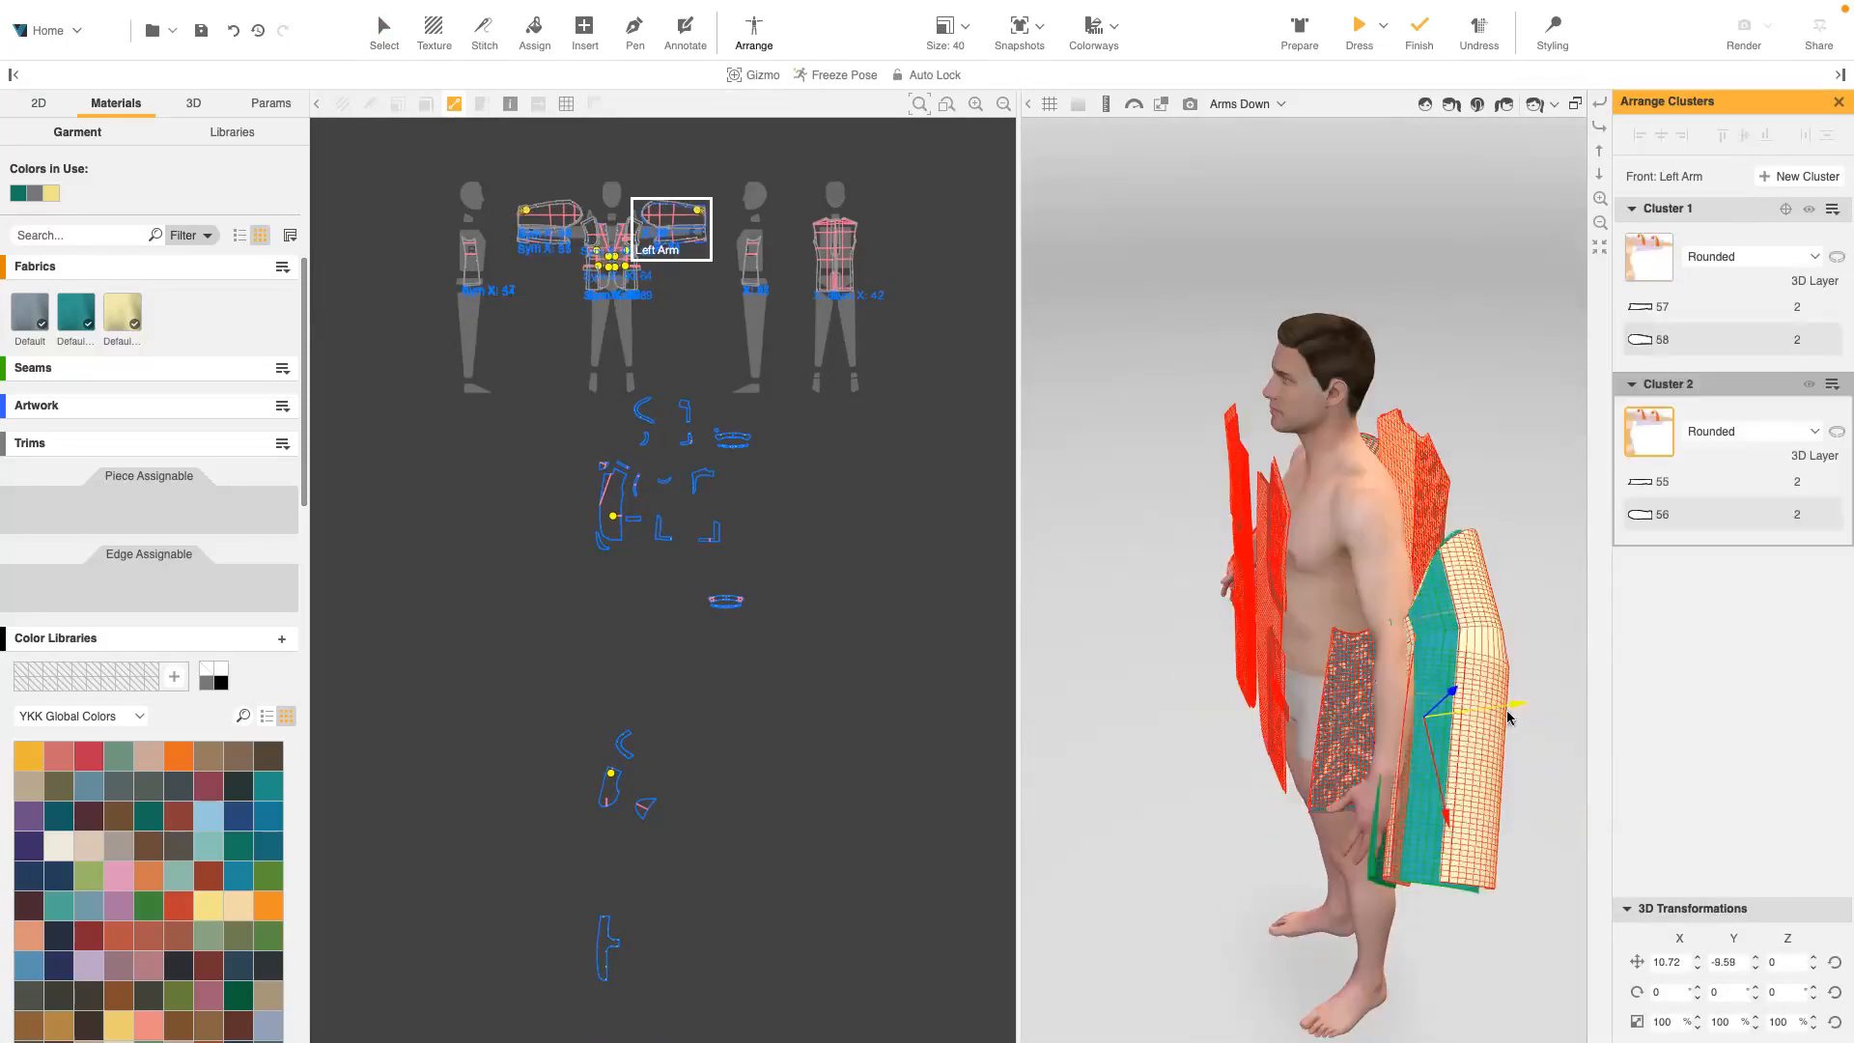
pyautogui.moveTo(1509, 718); pyautogui.dragTo(1465, 721)
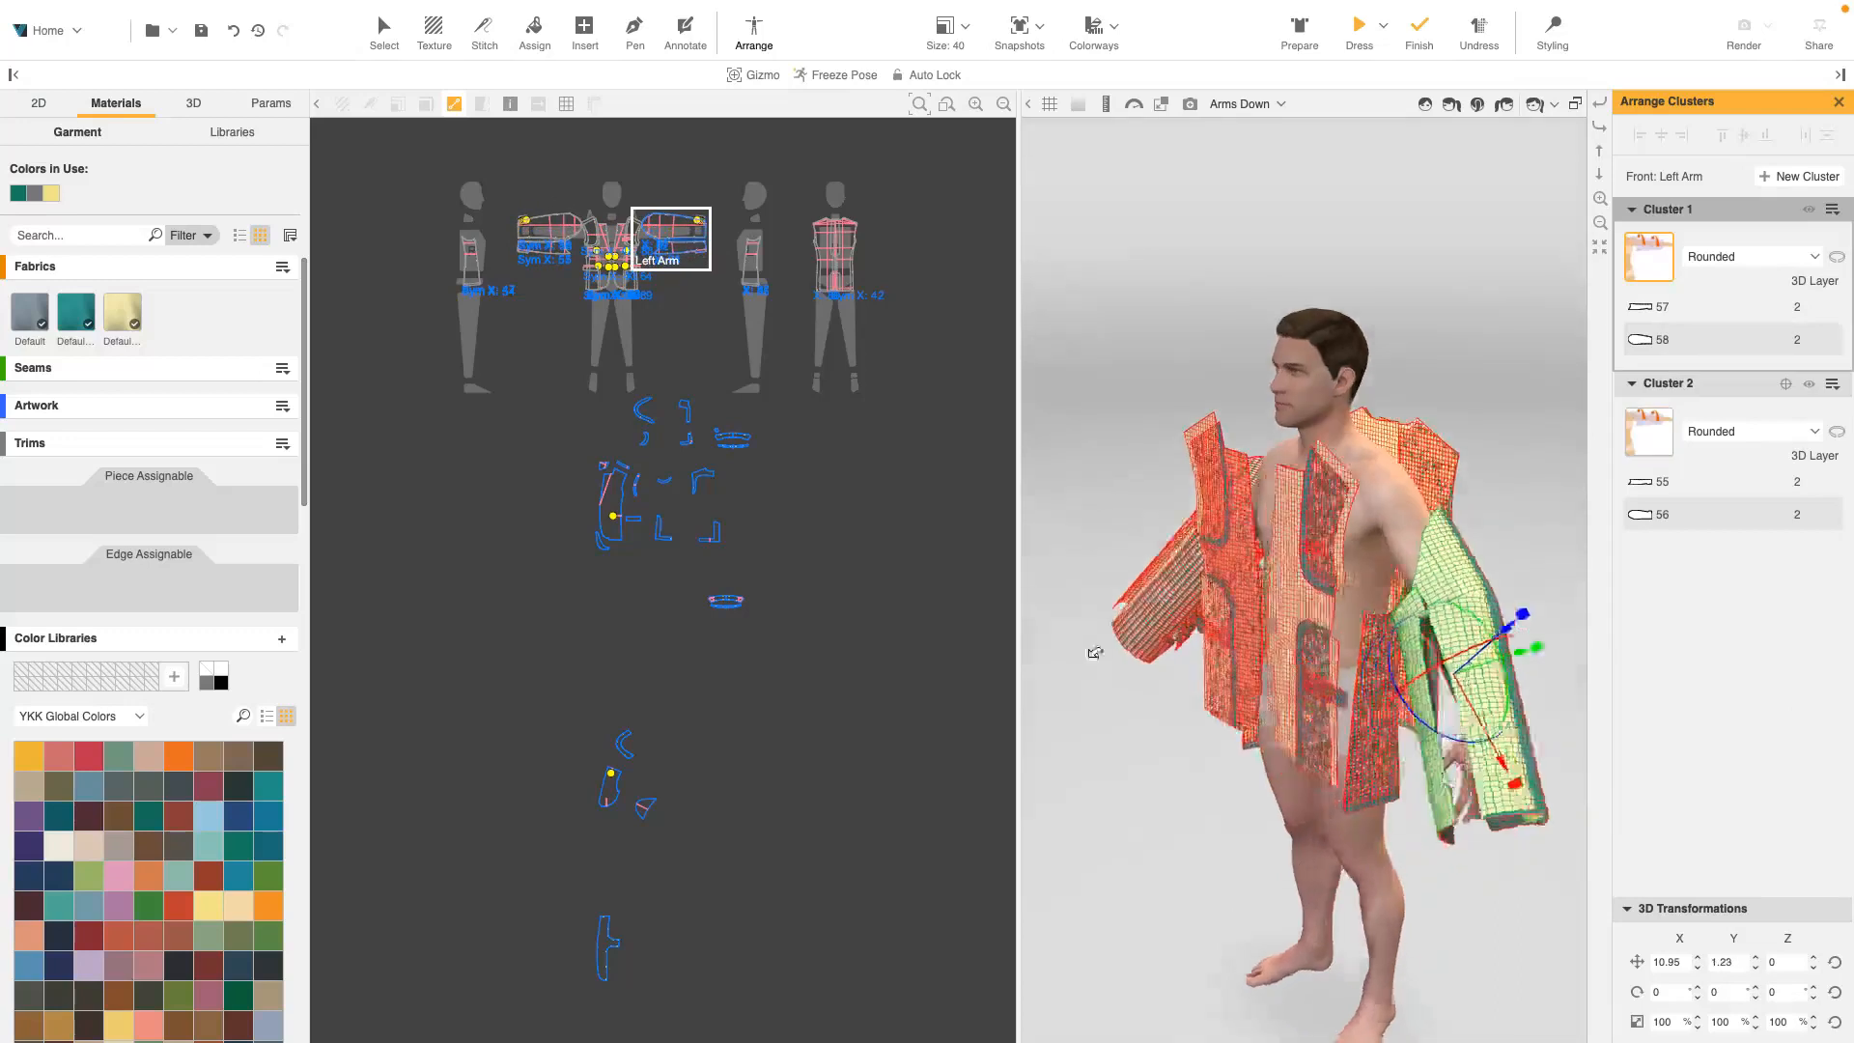
pyautogui.doubleClick(1395, 580)
pyautogui.moveTo(1395, 556); pyautogui.dragTo(1394, 567)
pyautogui.click(1385, 787)
pyautogui.moveTo(1393, 567); pyautogui.dragTo(1477, 570, button='right')
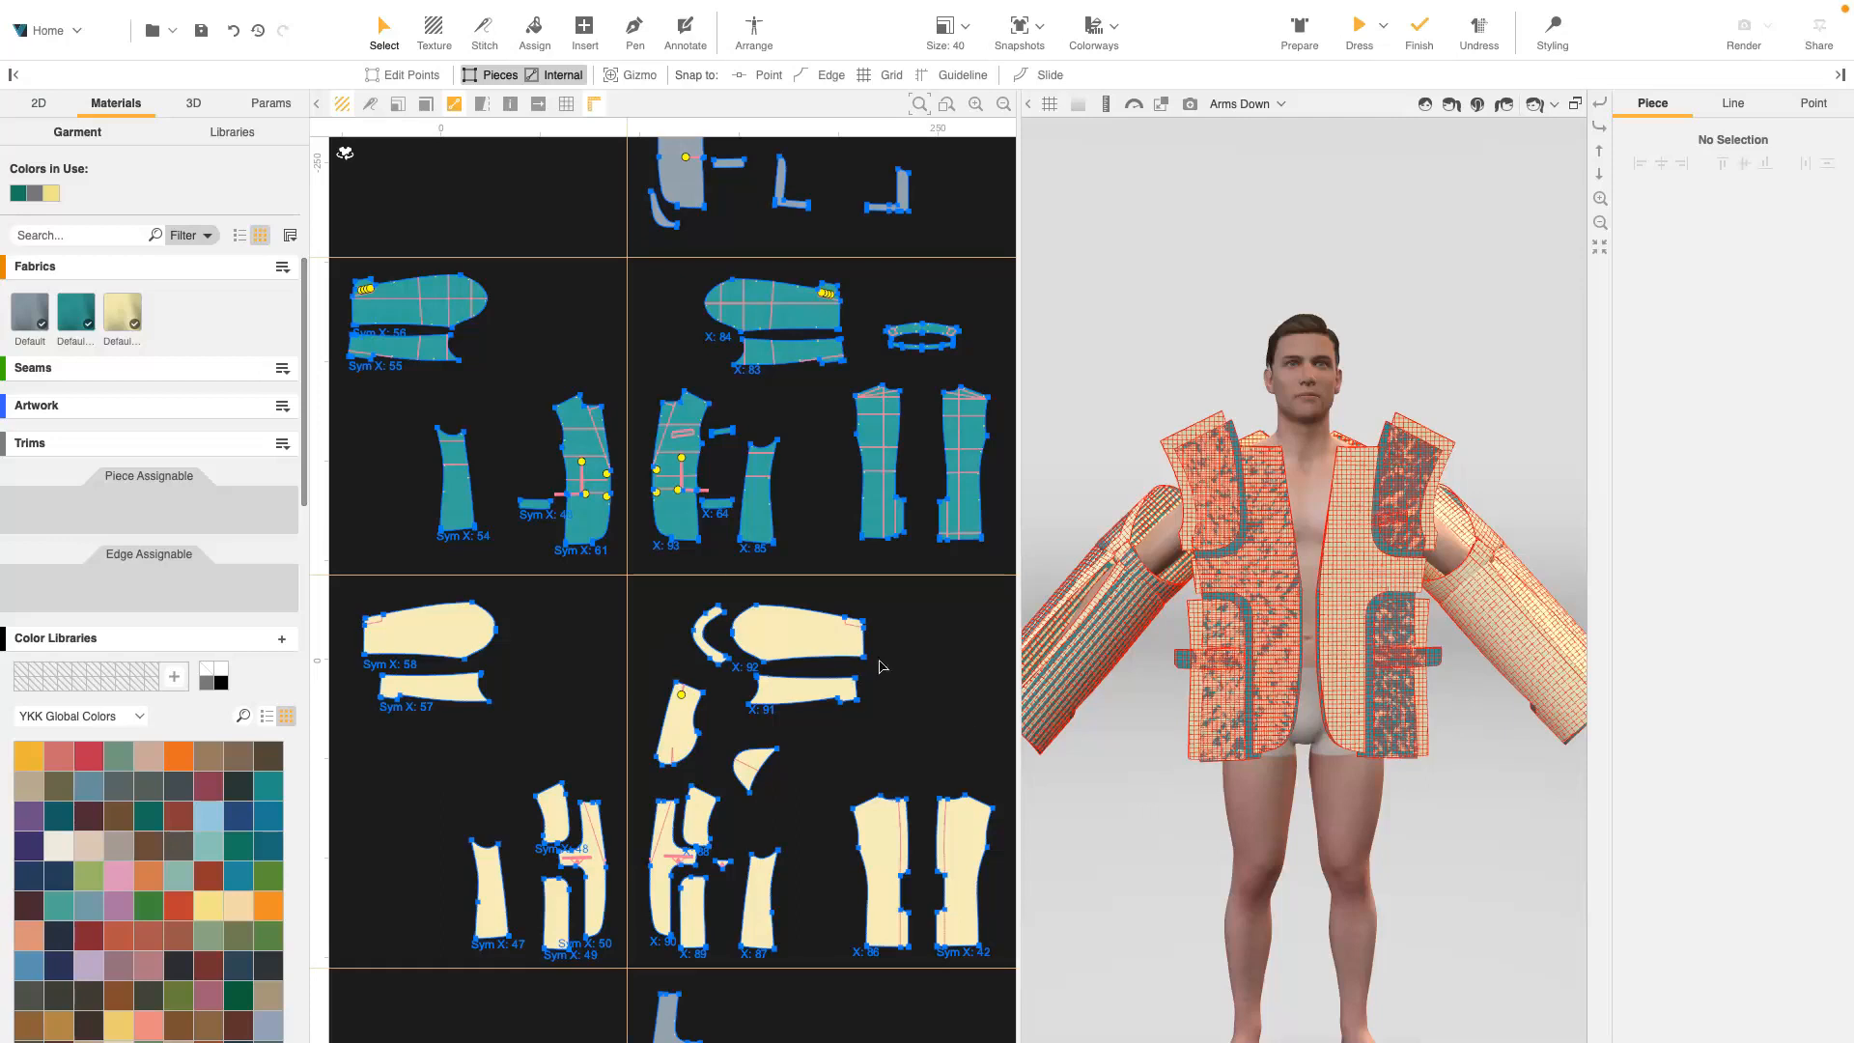
# Set the 3D layer of the outer front pieces to 5
pyautogui.click(563, 511)
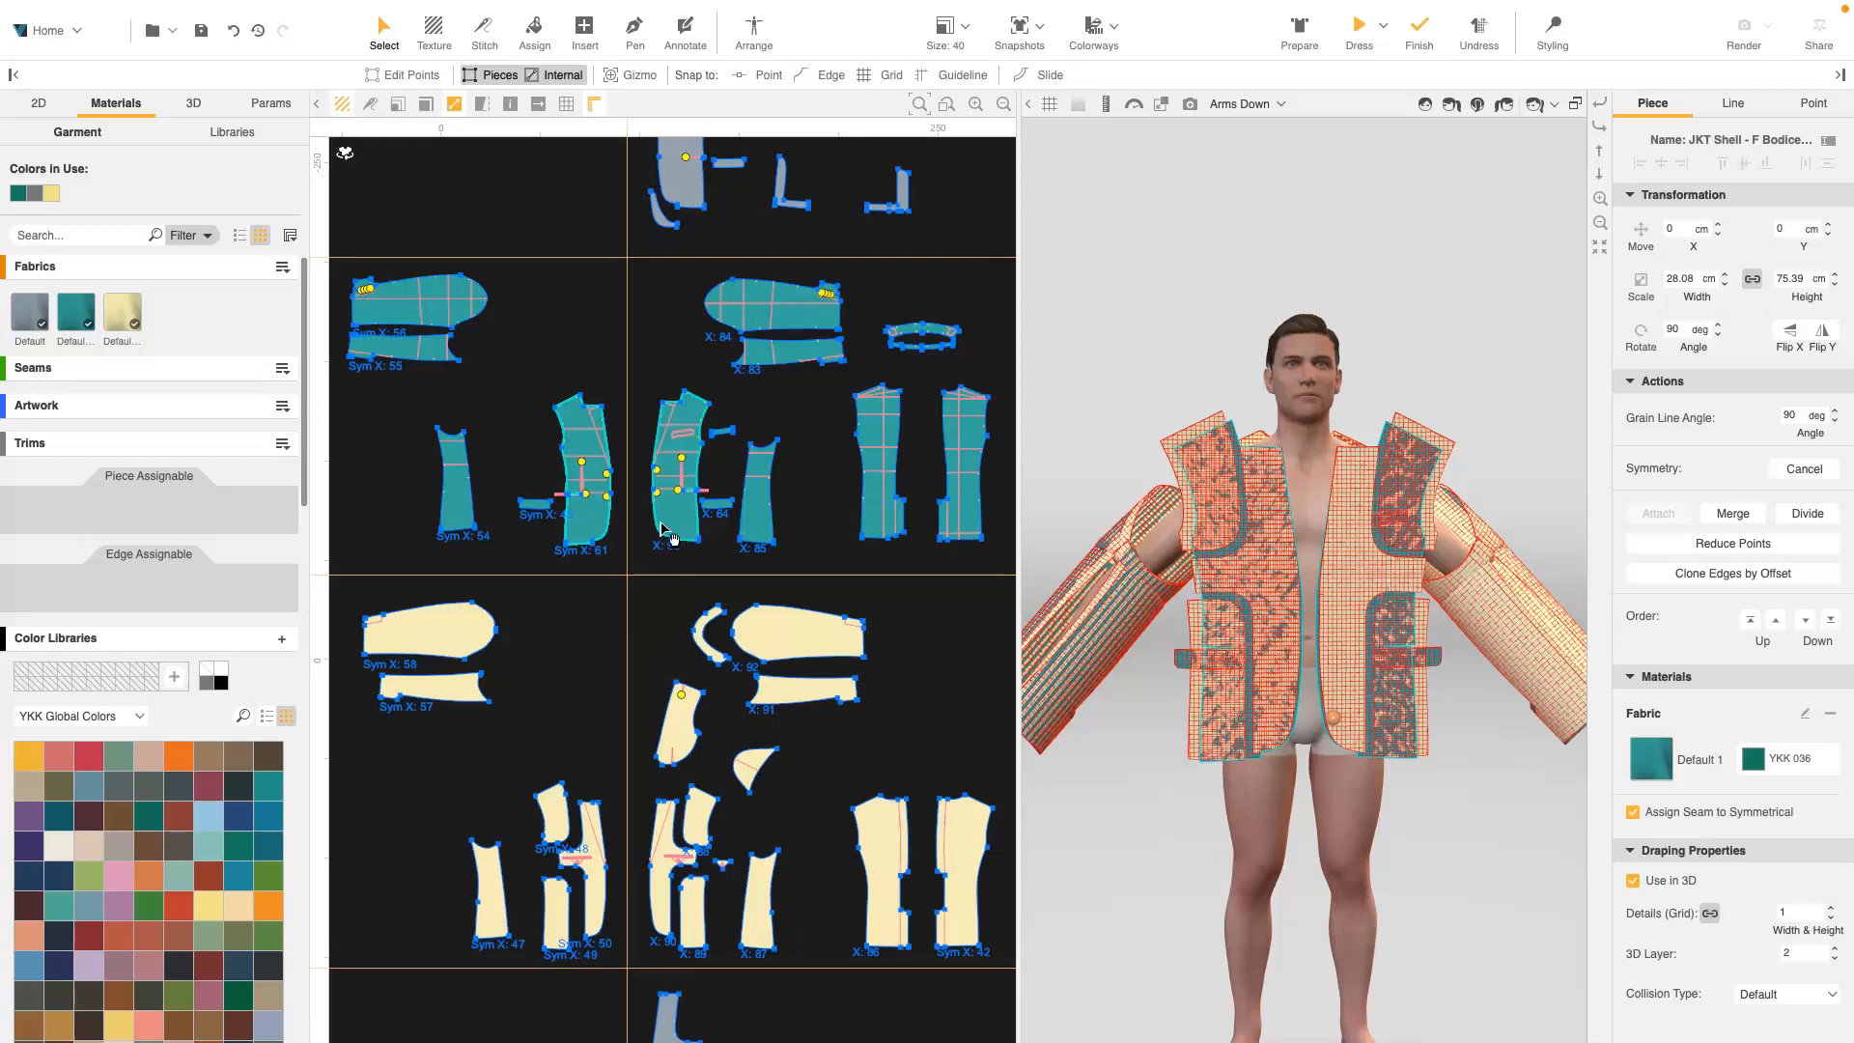
pyautogui.click(1833, 950)
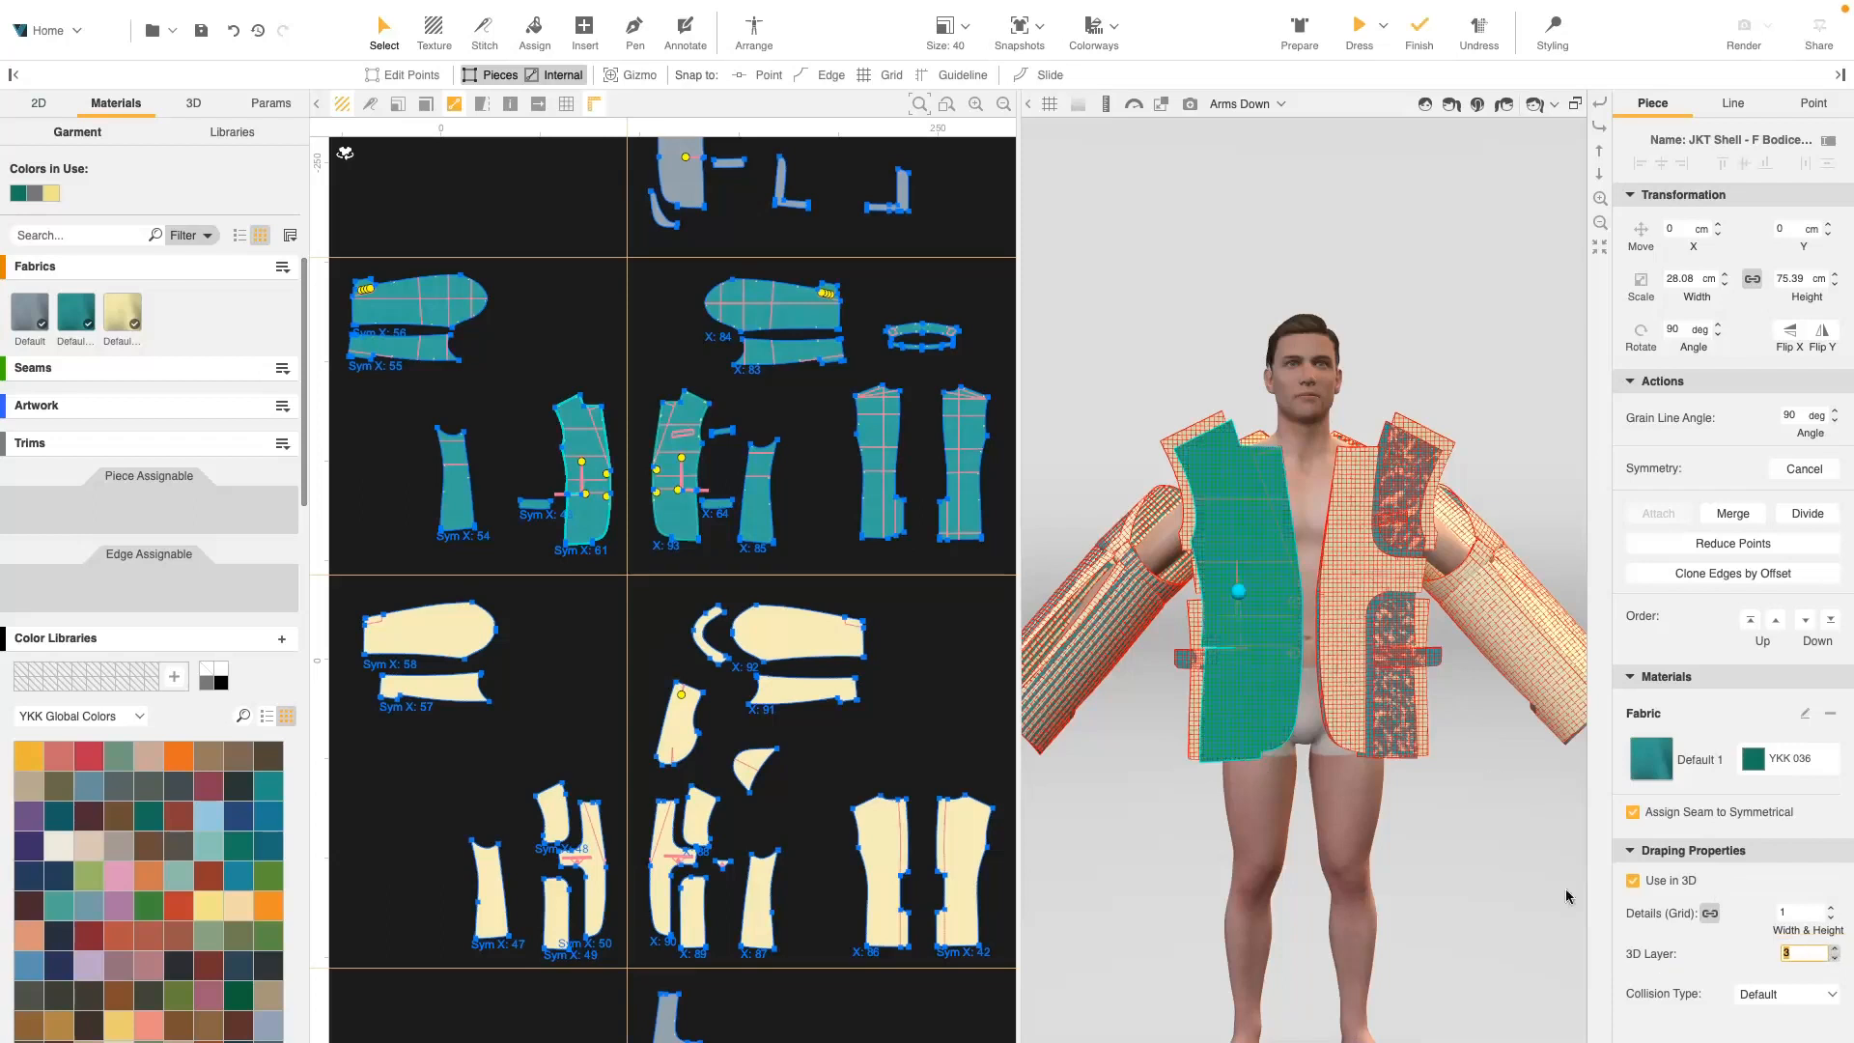
pyautogui.click(680, 524)
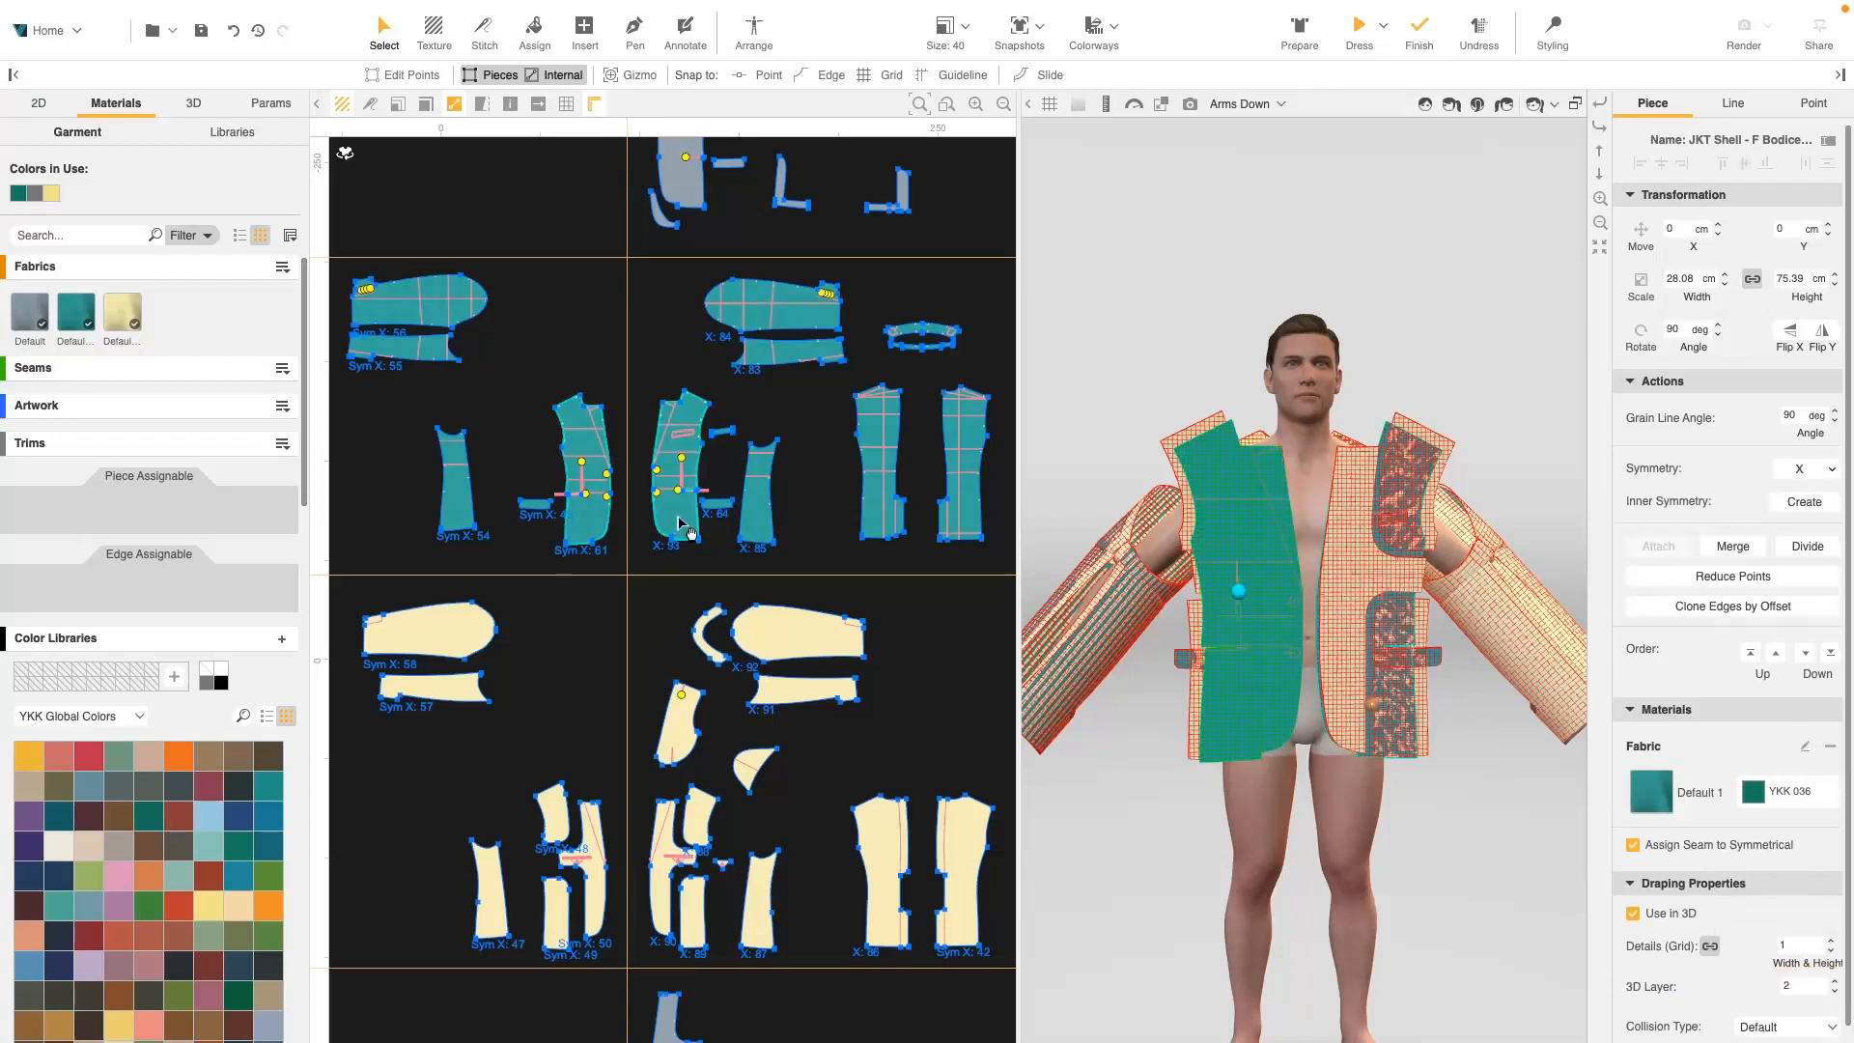
pyautogui.moveTo(1802, 987); pyautogui.dragTo(1769, 986)
pyautogui.write('5')
pyautogui.press('Return')
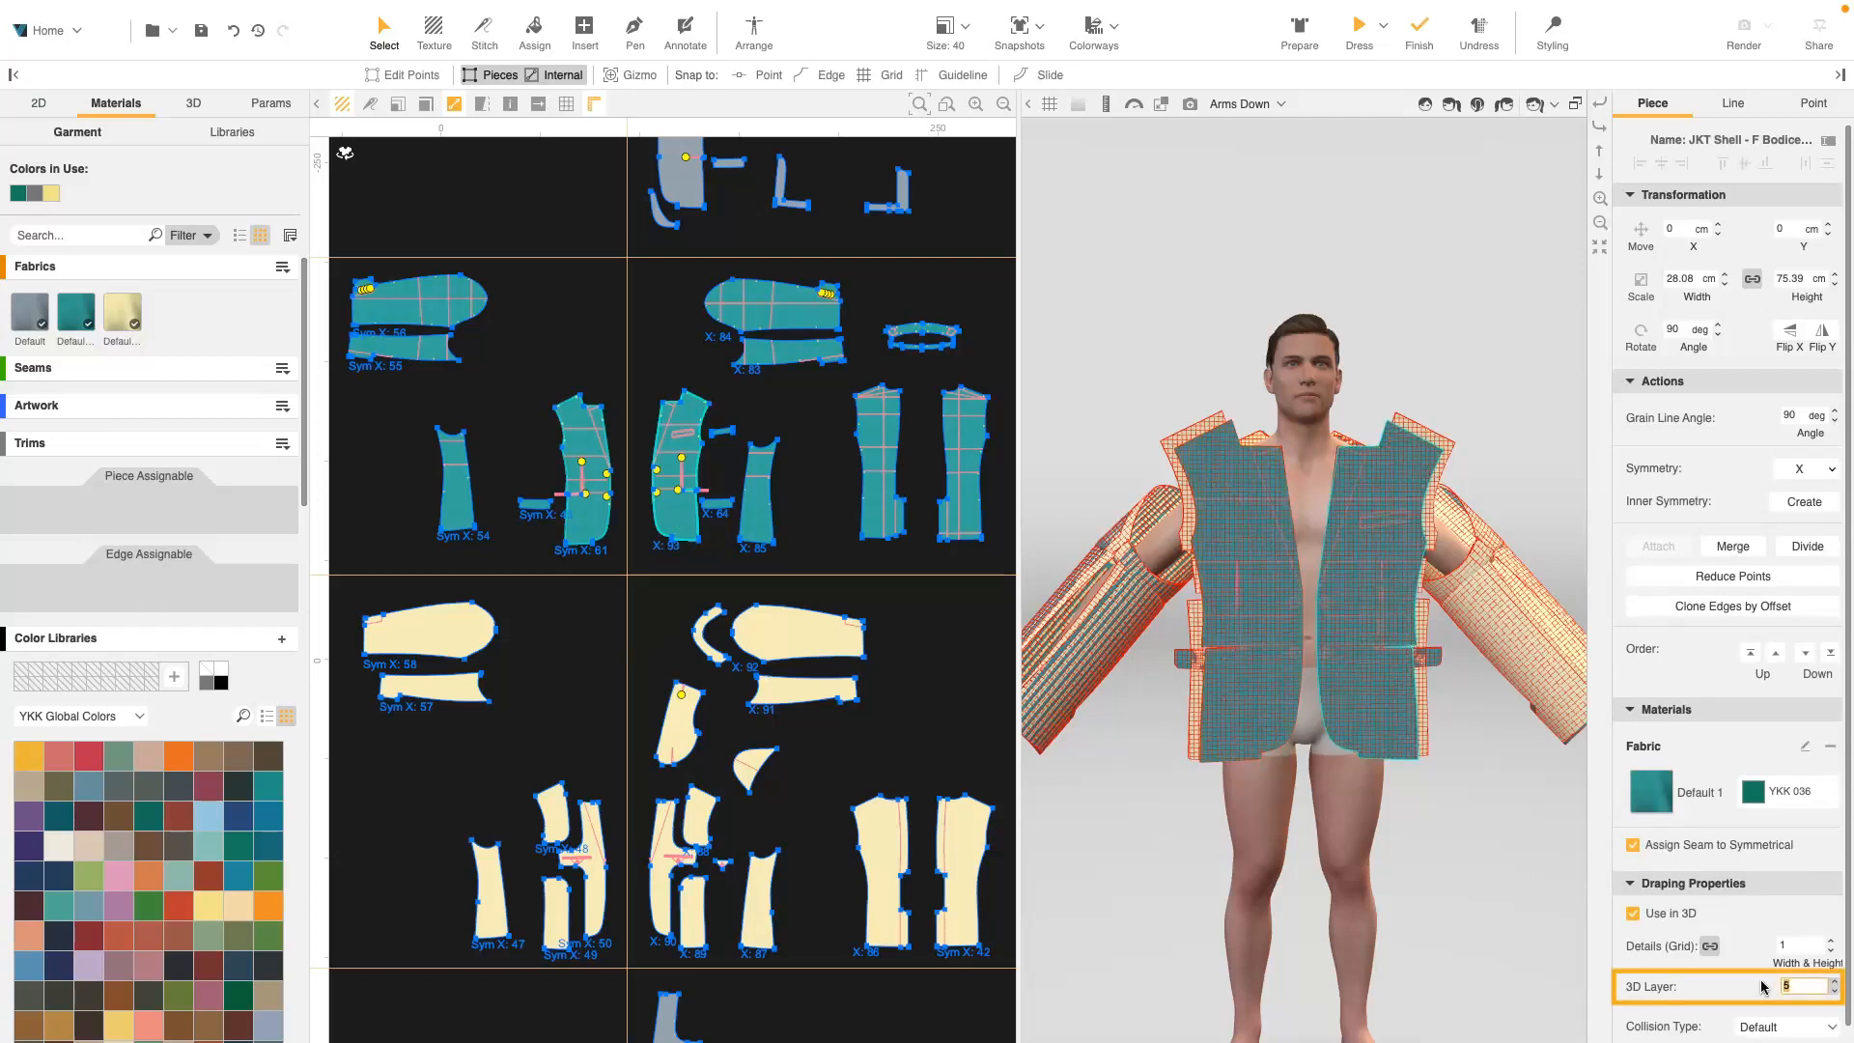
# Check the front facing's 3D layer, and set the 3D layer of the three outer pocket pieces to 6
pyautogui.click(667, 900)
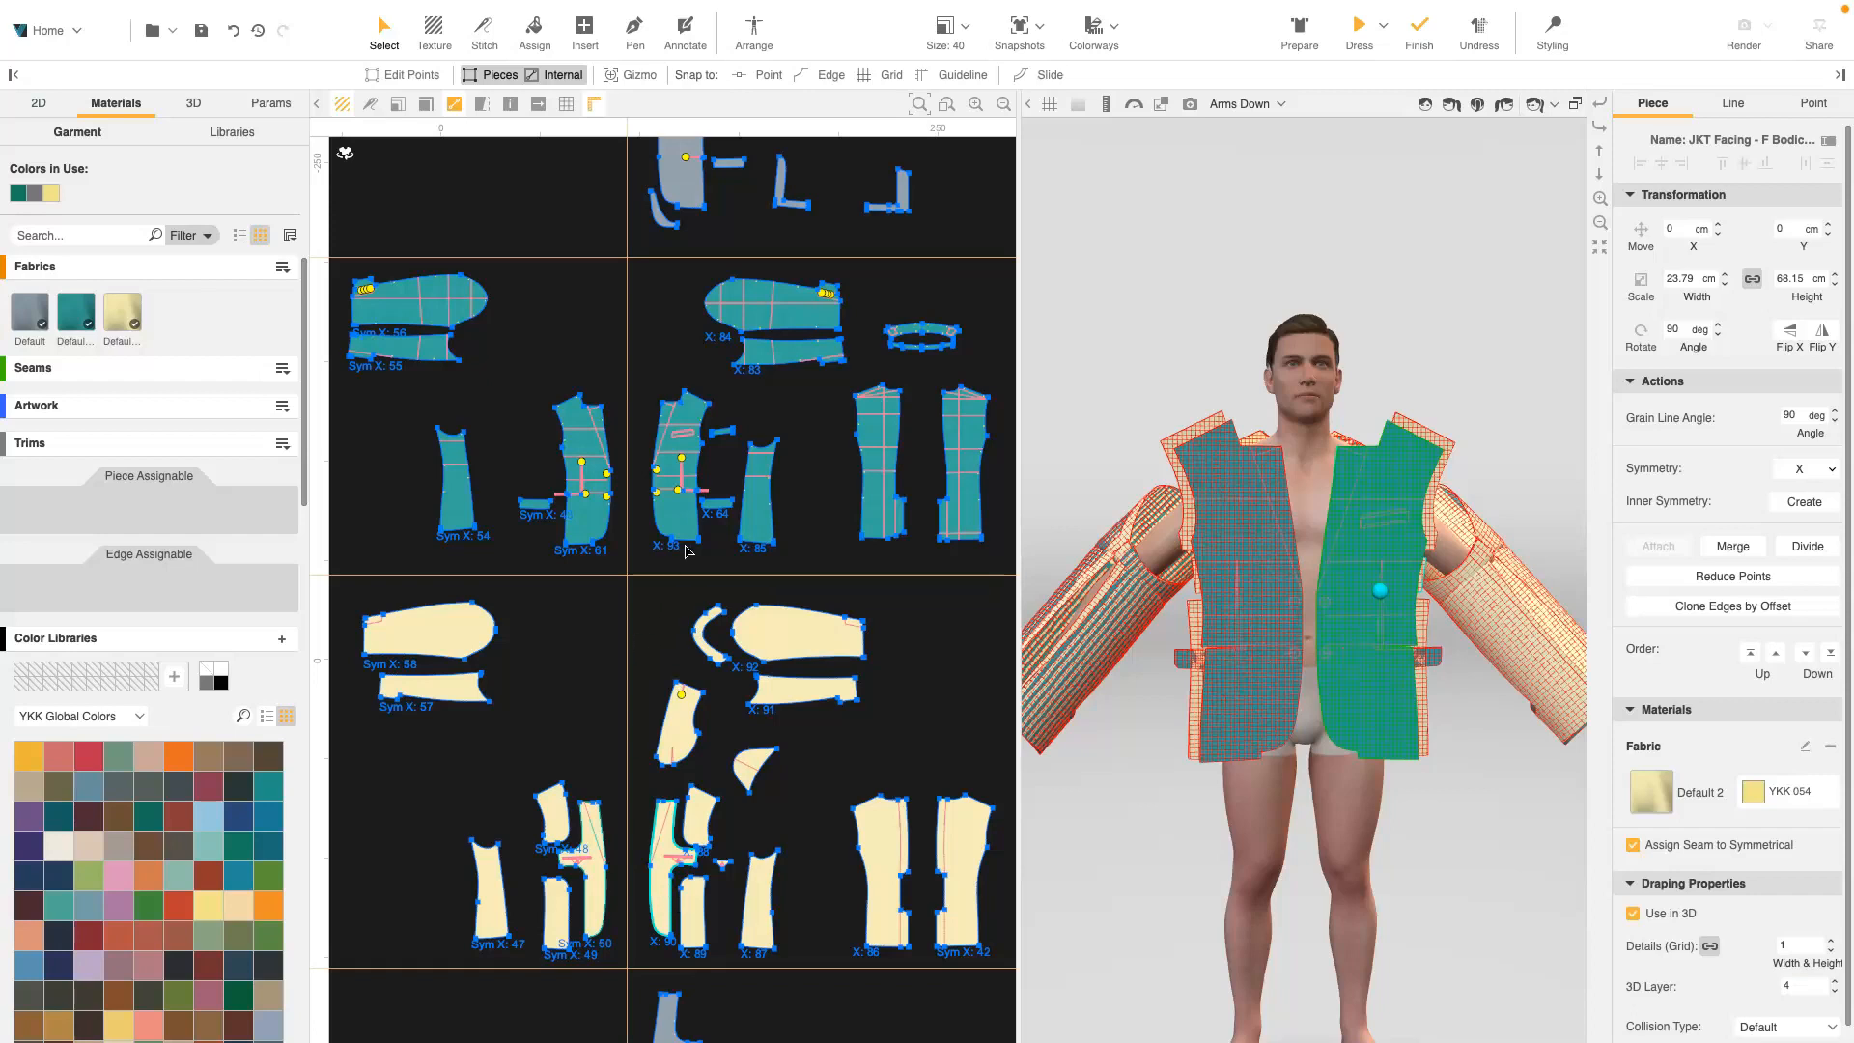
pyautogui.click(724, 506)
pyautogui.keyDown('shift'); pyautogui.click(537, 505); pyautogui.keyUp('shift')
pyautogui.keyDown('shift'); pyautogui.click(724, 431); pyautogui.keyUp('shift')
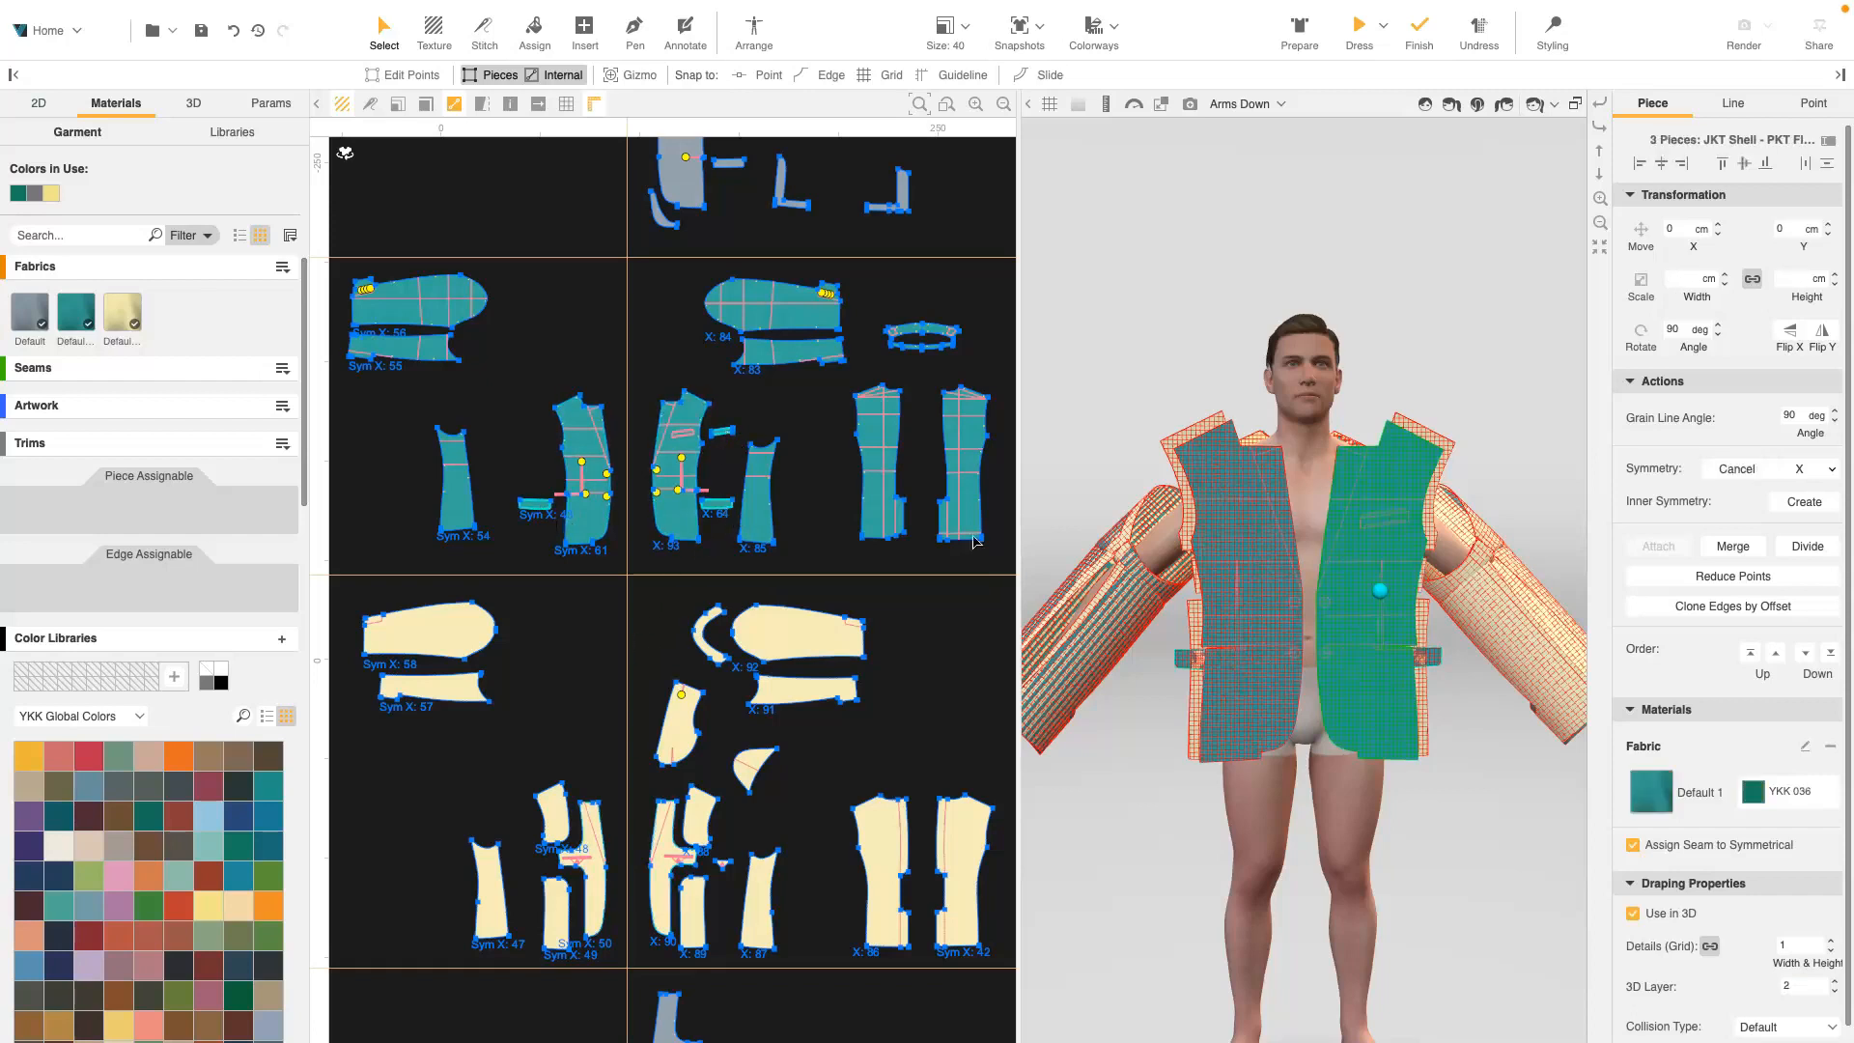
pyautogui.click(1780, 988)
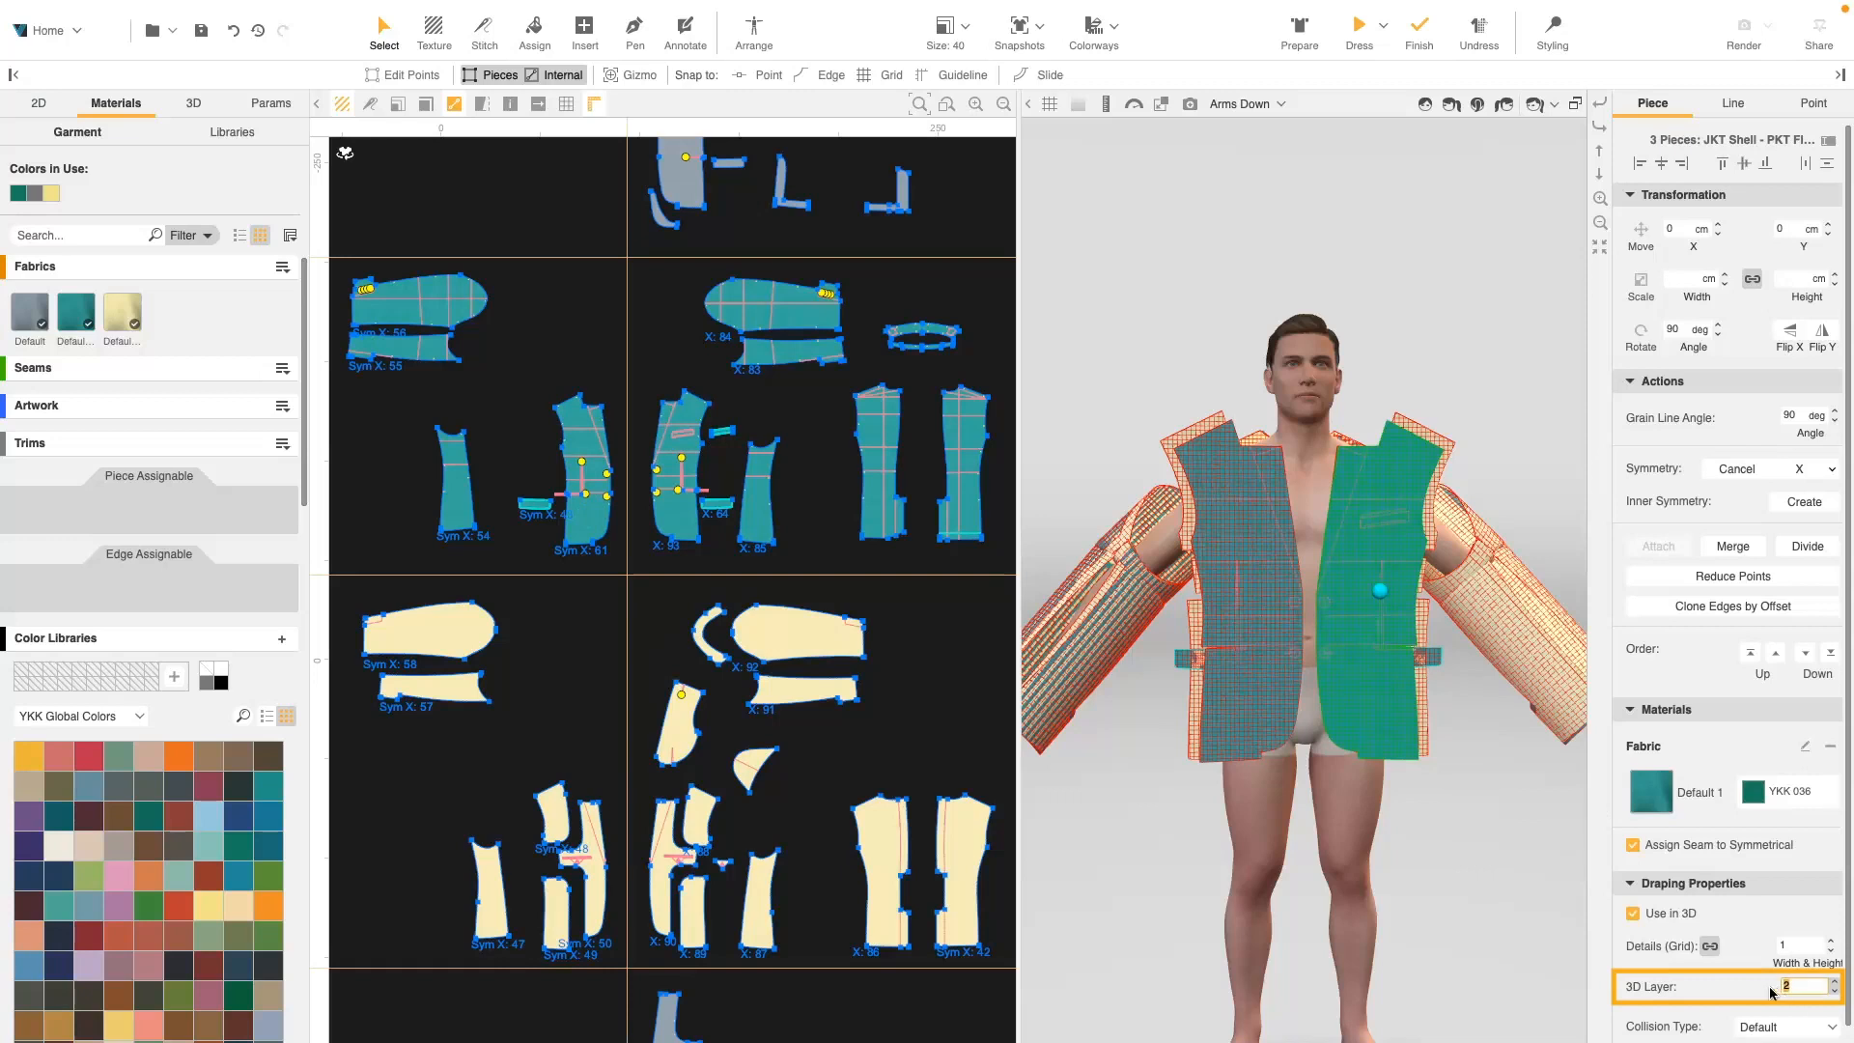
pyautogui.press('Return')
# Apply a pink colour to pocket piece 43 and assign the resulting pink fabric to the other outer pocket pieces
pyautogui.scroll(8, 625, 542)
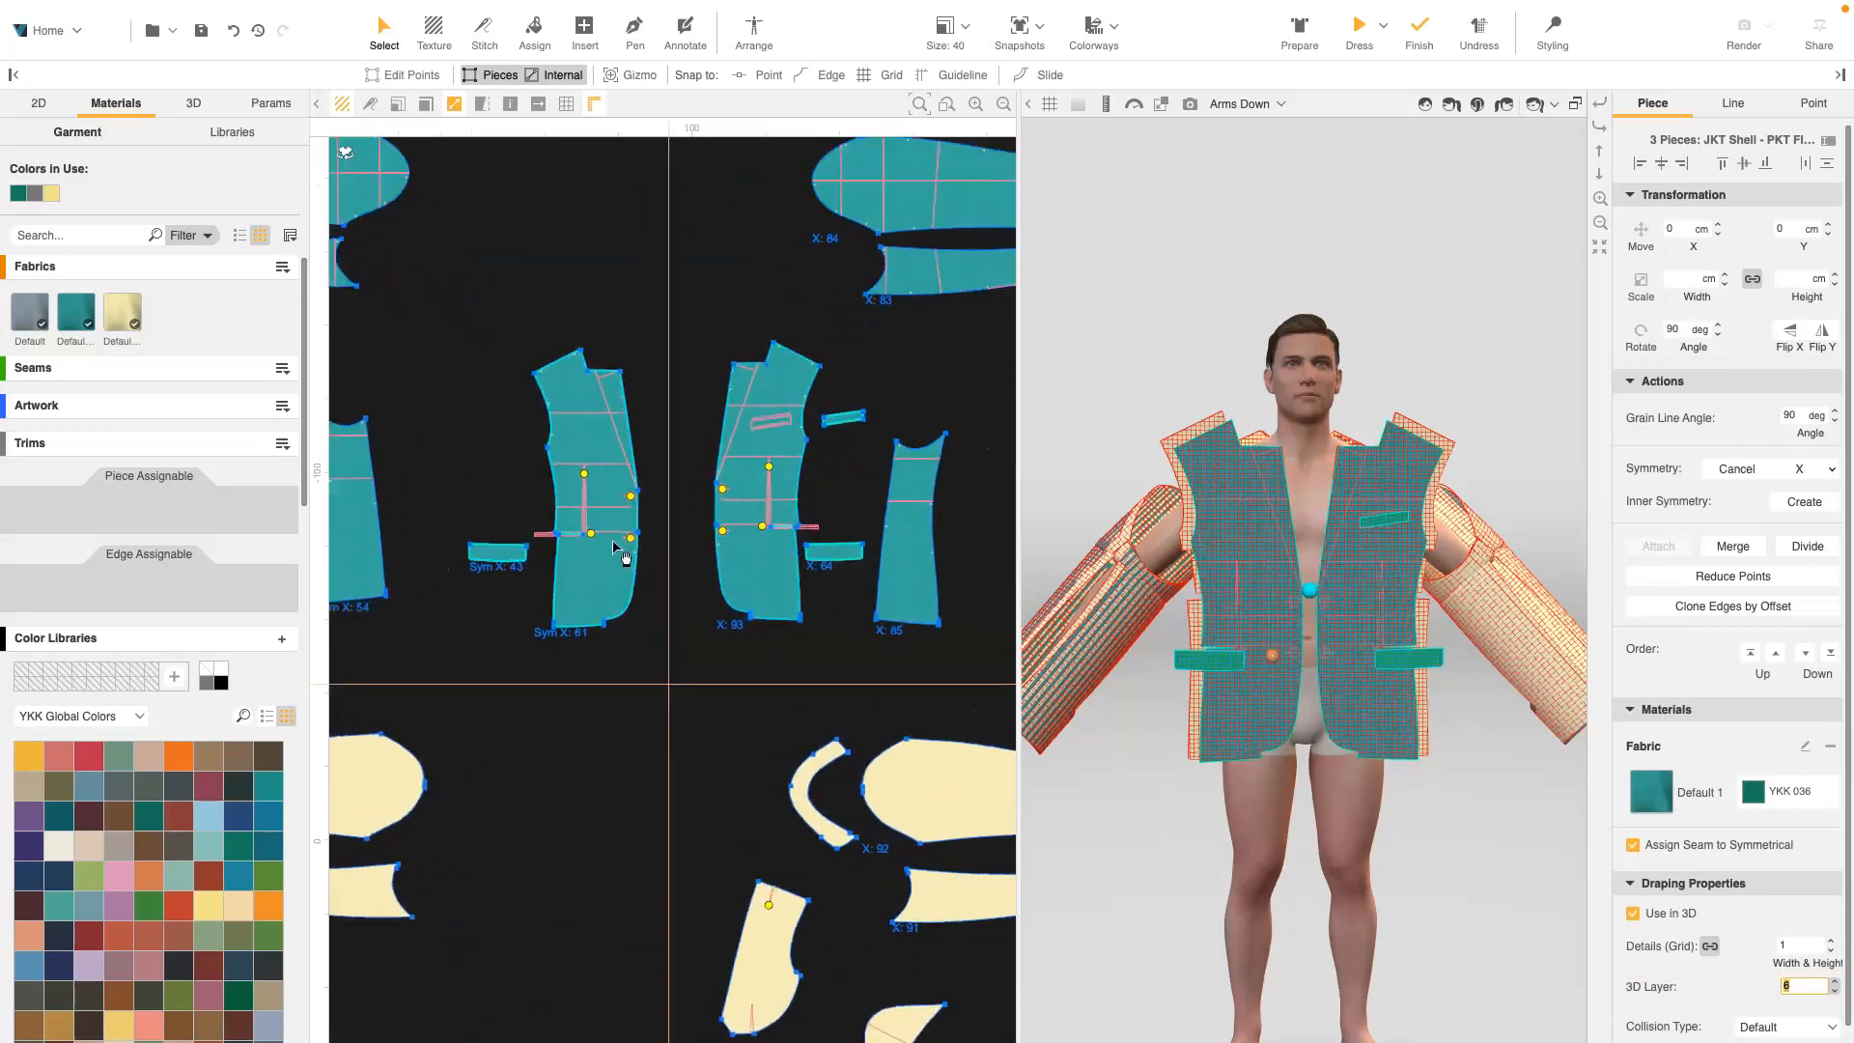
pyautogui.moveTo(667, 507); pyautogui.dragTo(626, 615, button='middle')
pyautogui.click(653, 617)
pyautogui.moveTo(119, 876); pyautogui.dragTo(391, 669)
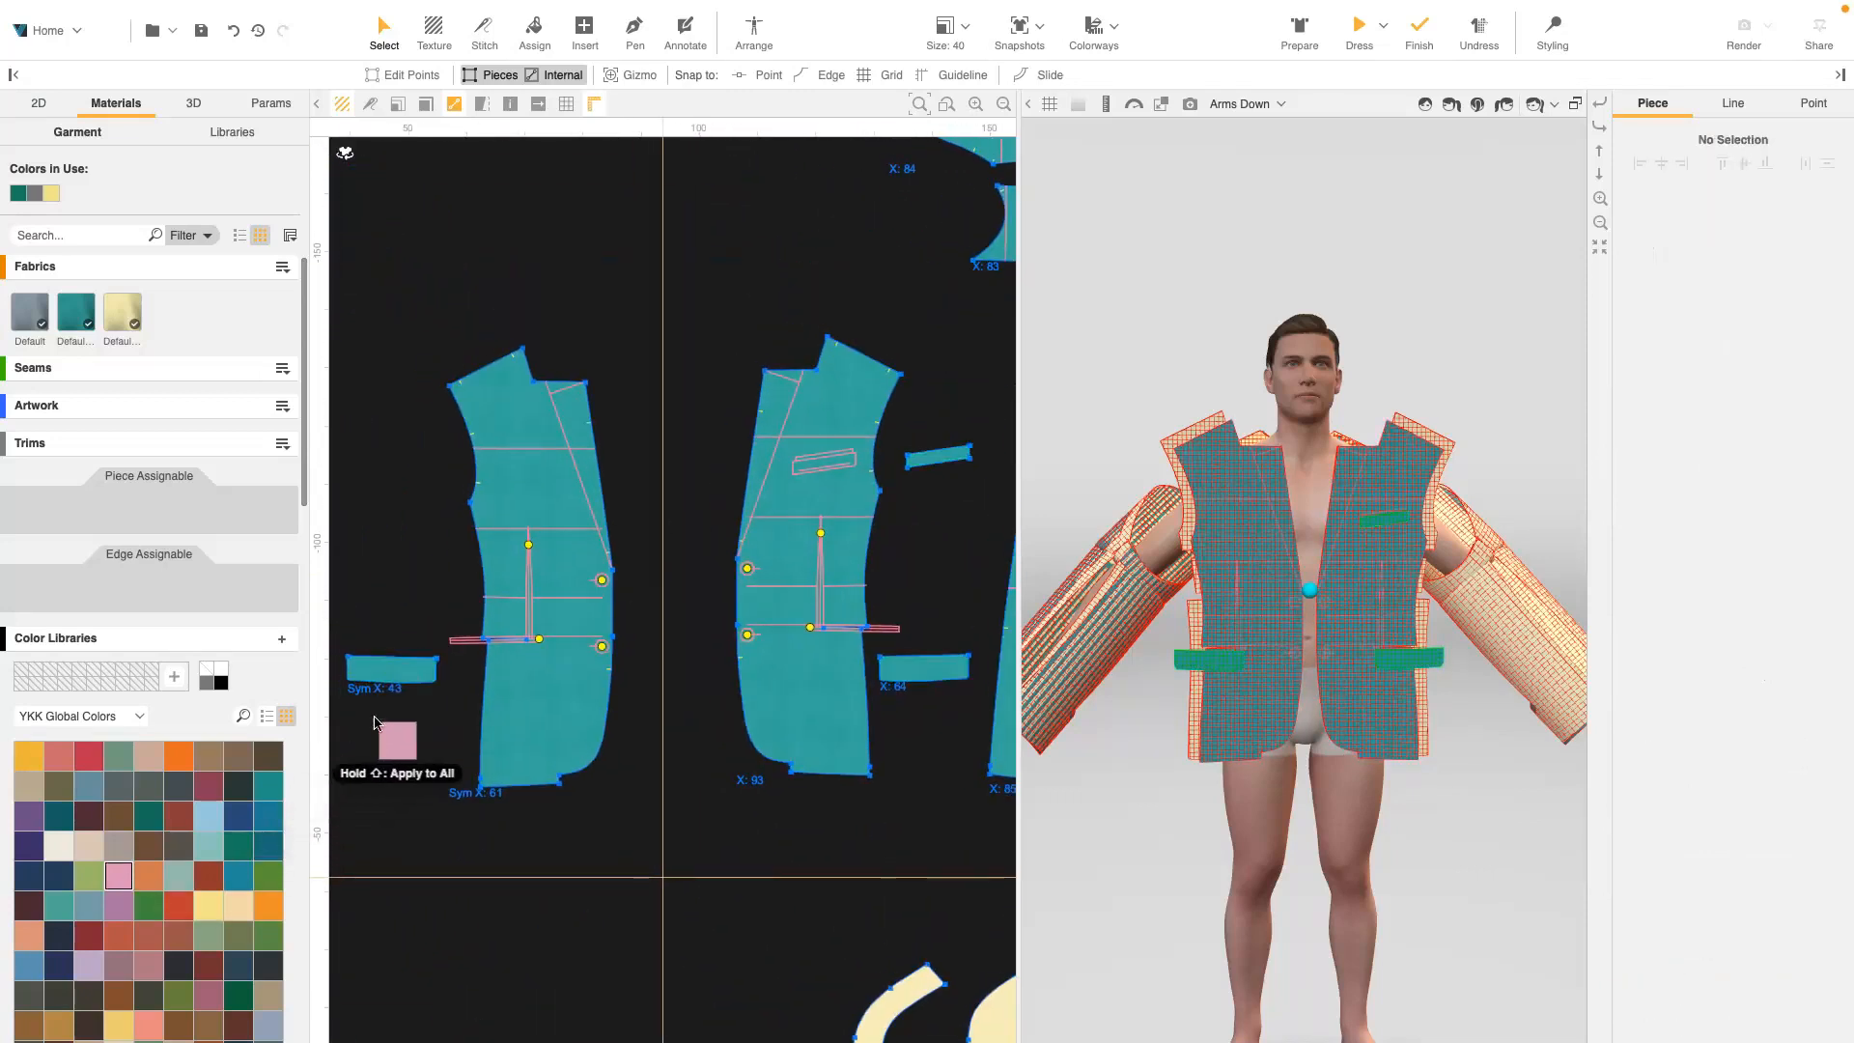
pyautogui.moveTo(169, 314); pyautogui.dragTo(936, 463)
pyautogui.scroll(-6, 447, 421)
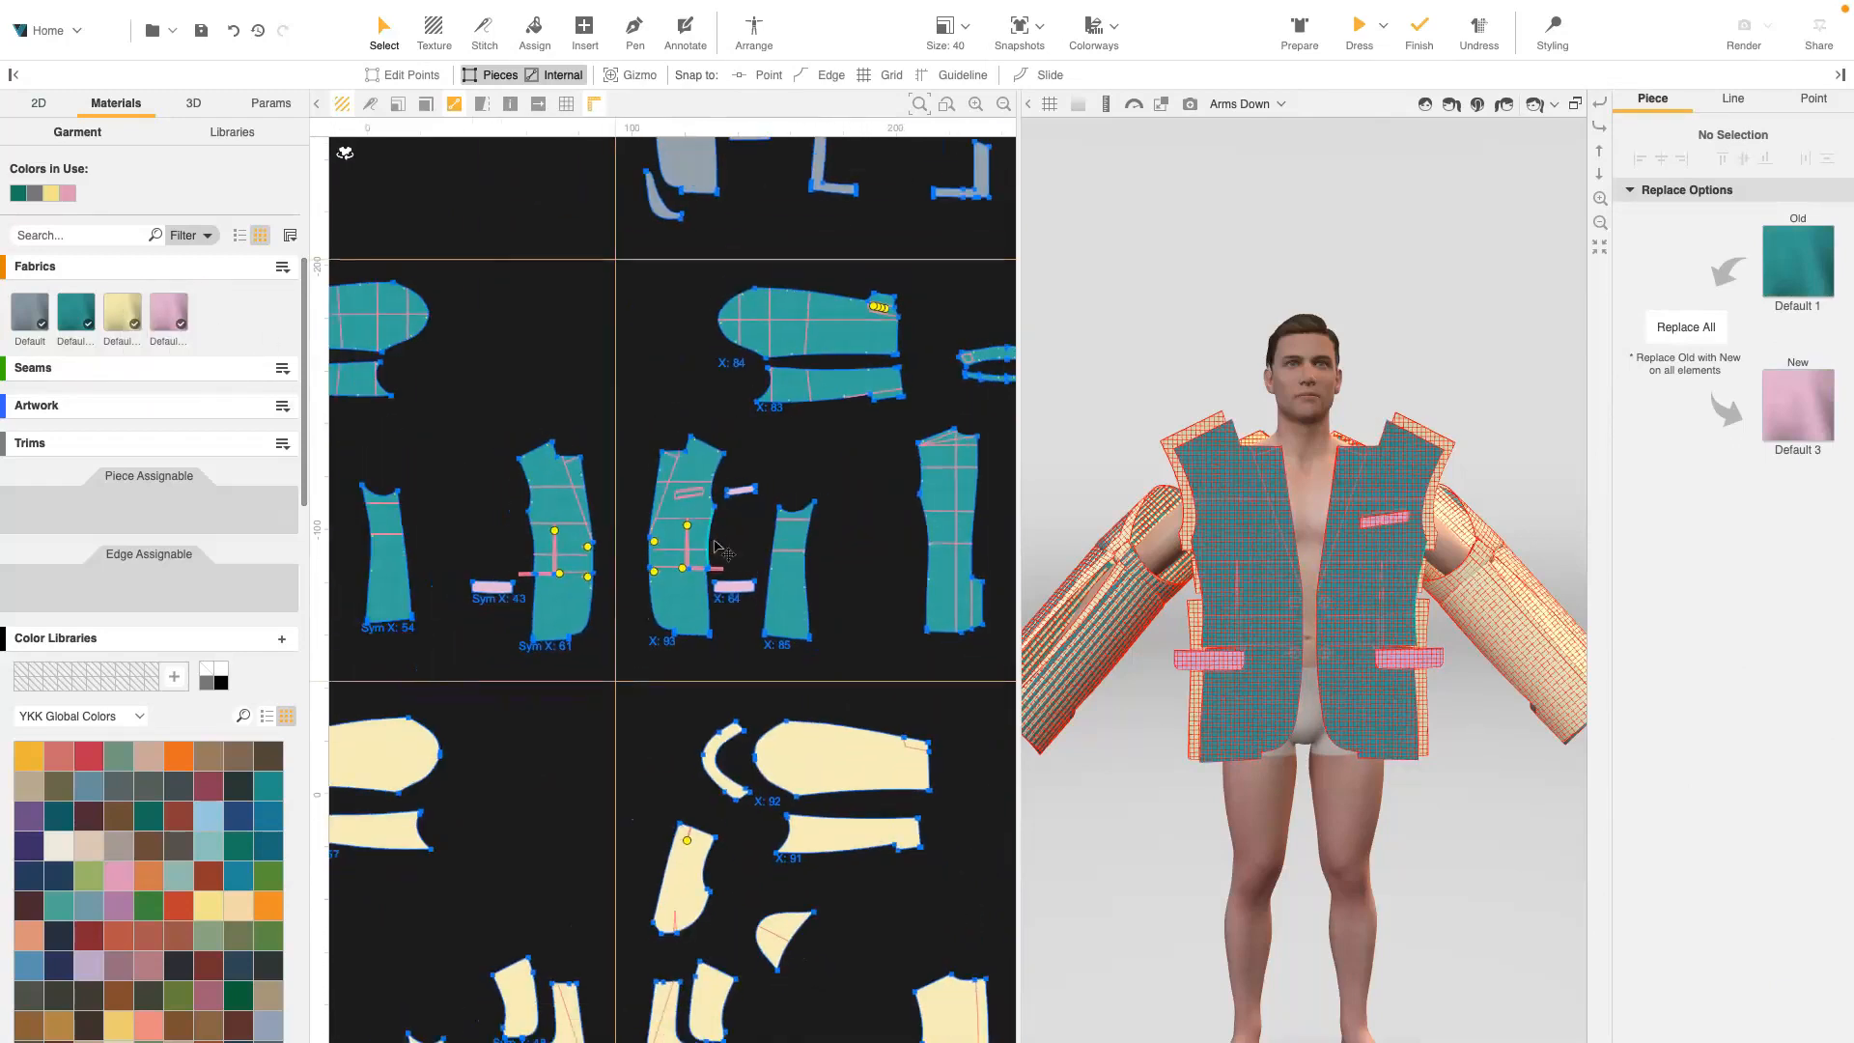
# Set the 3D layer of the outer sleeve pieces to 3 and raise the layer of the outer side and back pieces
pyautogui.moveTo(447, 421); pyautogui.dragTo(523, 580)
pyautogui.click(1833, 944)
pyautogui.click(697, 340)
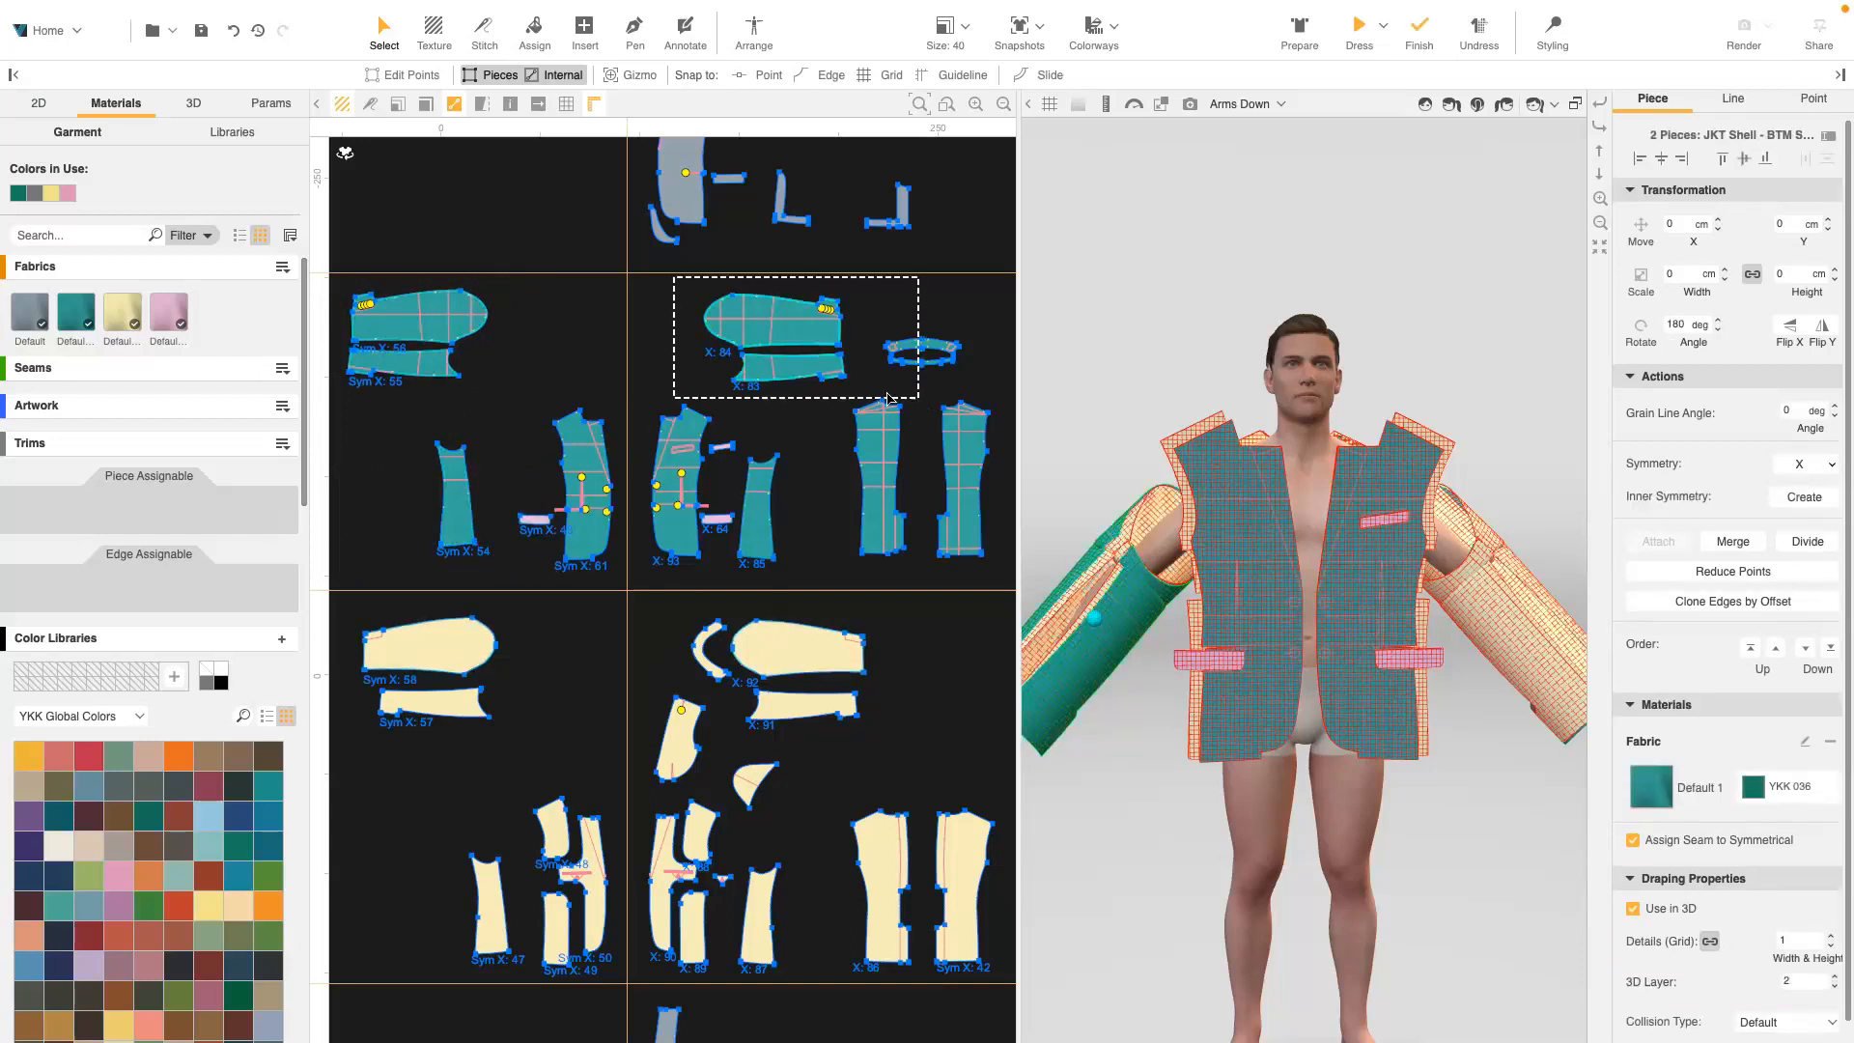
pyautogui.click(1834, 976)
pyautogui.moveTo(998, 585); pyautogui.dragTo(728, 395)
pyautogui.click(1834, 976)
pyautogui.click(941, 586)
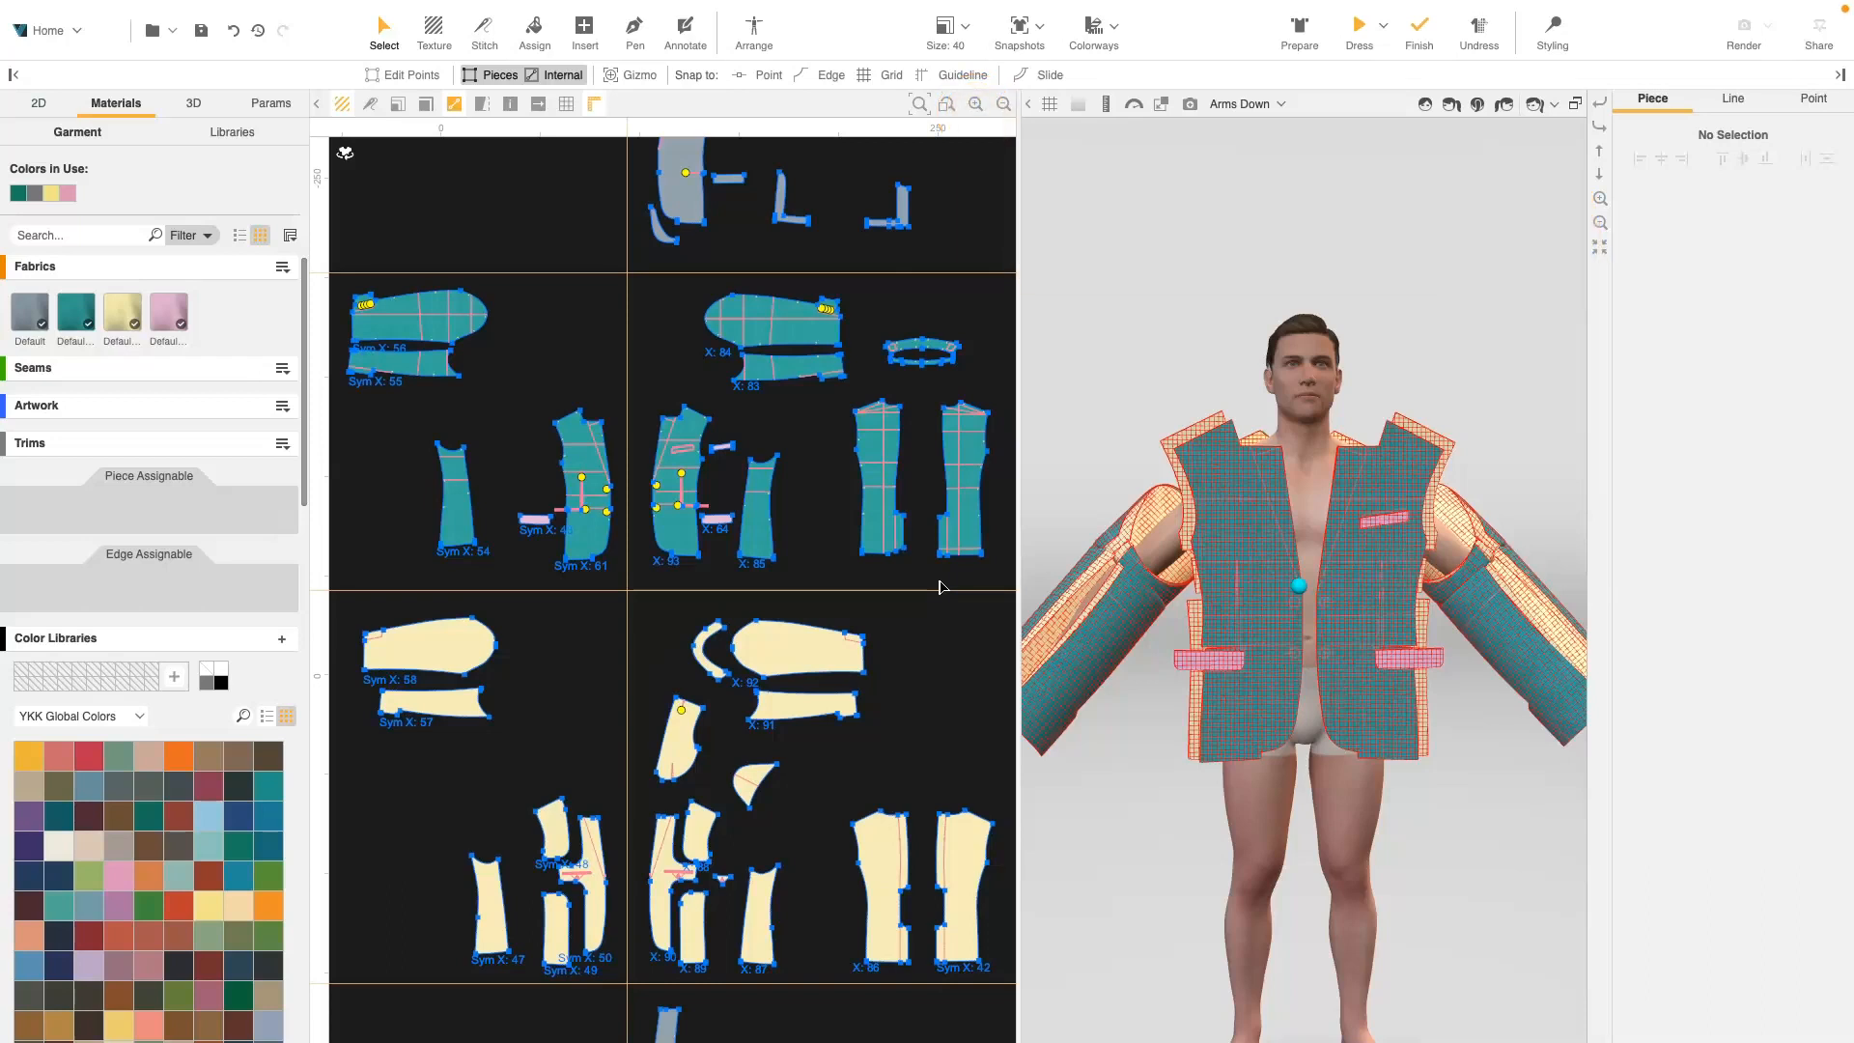
# Set both clusters on the left arm to the Sleeve shape and adjust the sleeve's placement around the arm
pyautogui.moveTo(1566, 509); pyautogui.dragTo(1401, 540)
pyautogui.click(1397, 575)
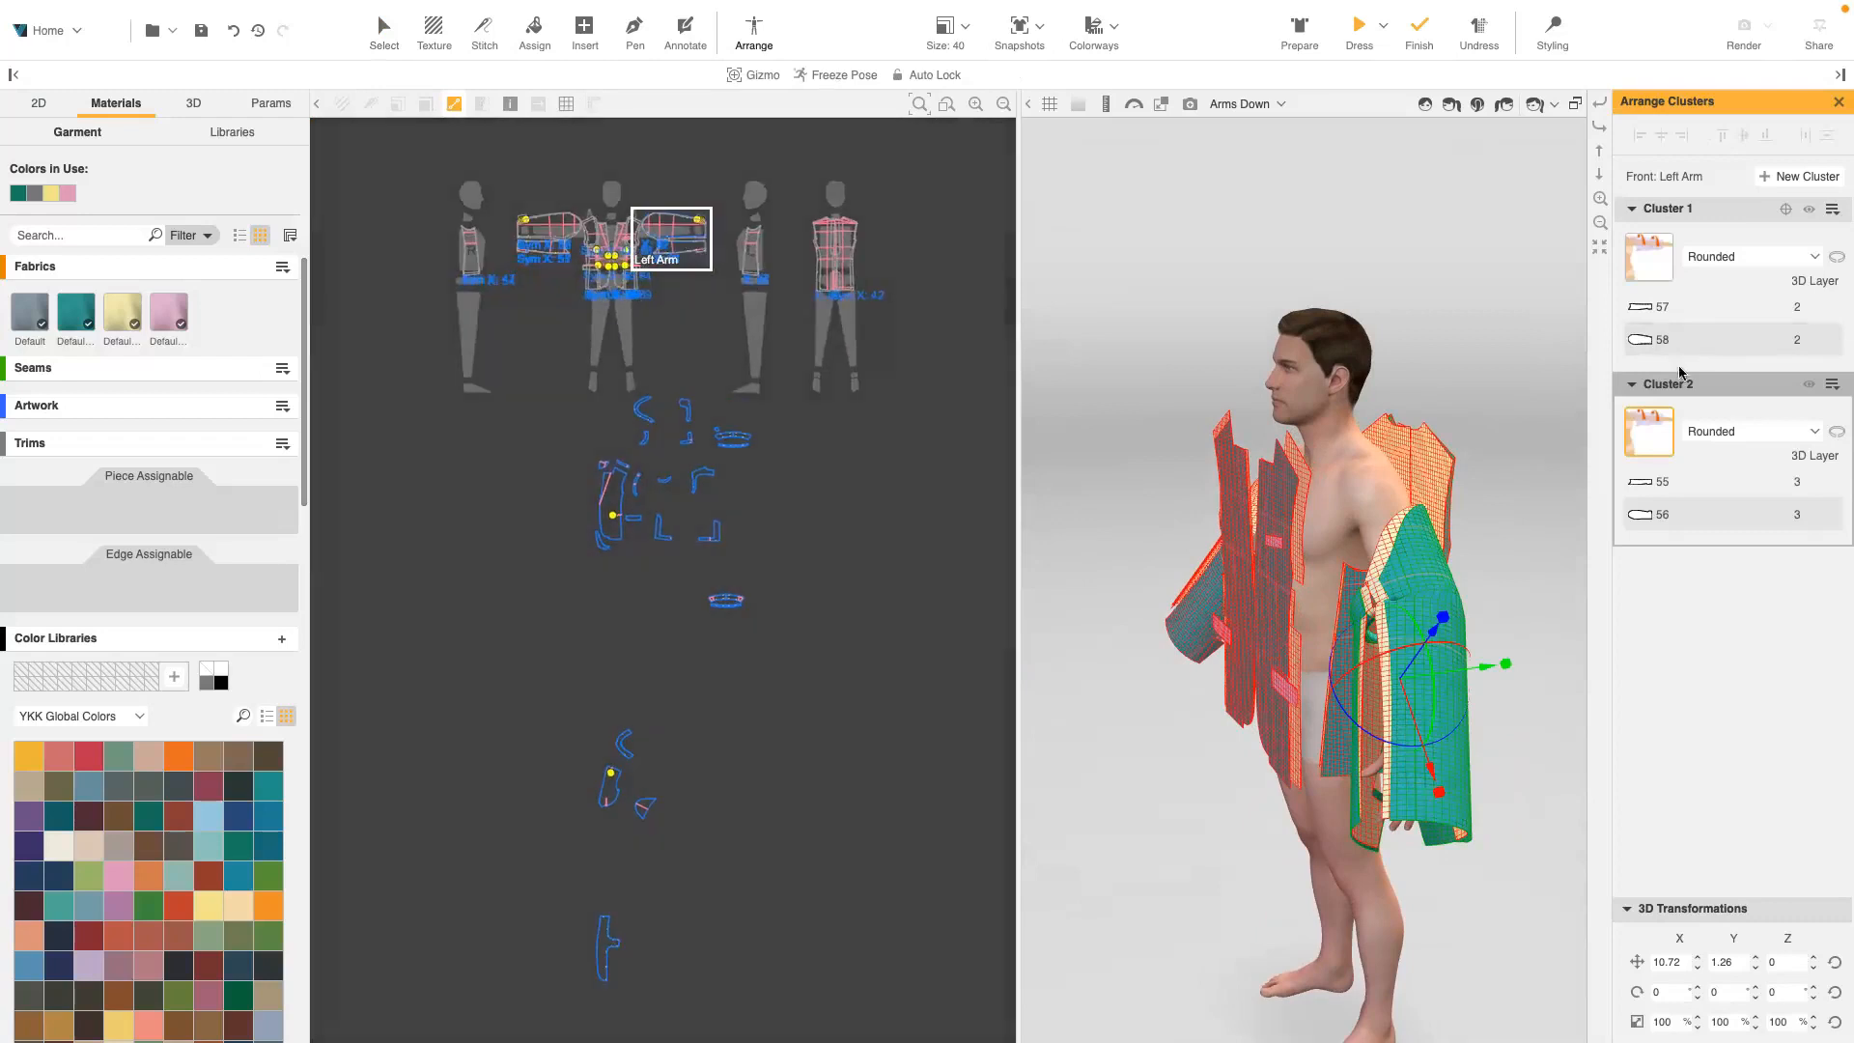
pyautogui.click(1767, 258)
pyautogui.click(1719, 335)
pyautogui.click(1728, 440)
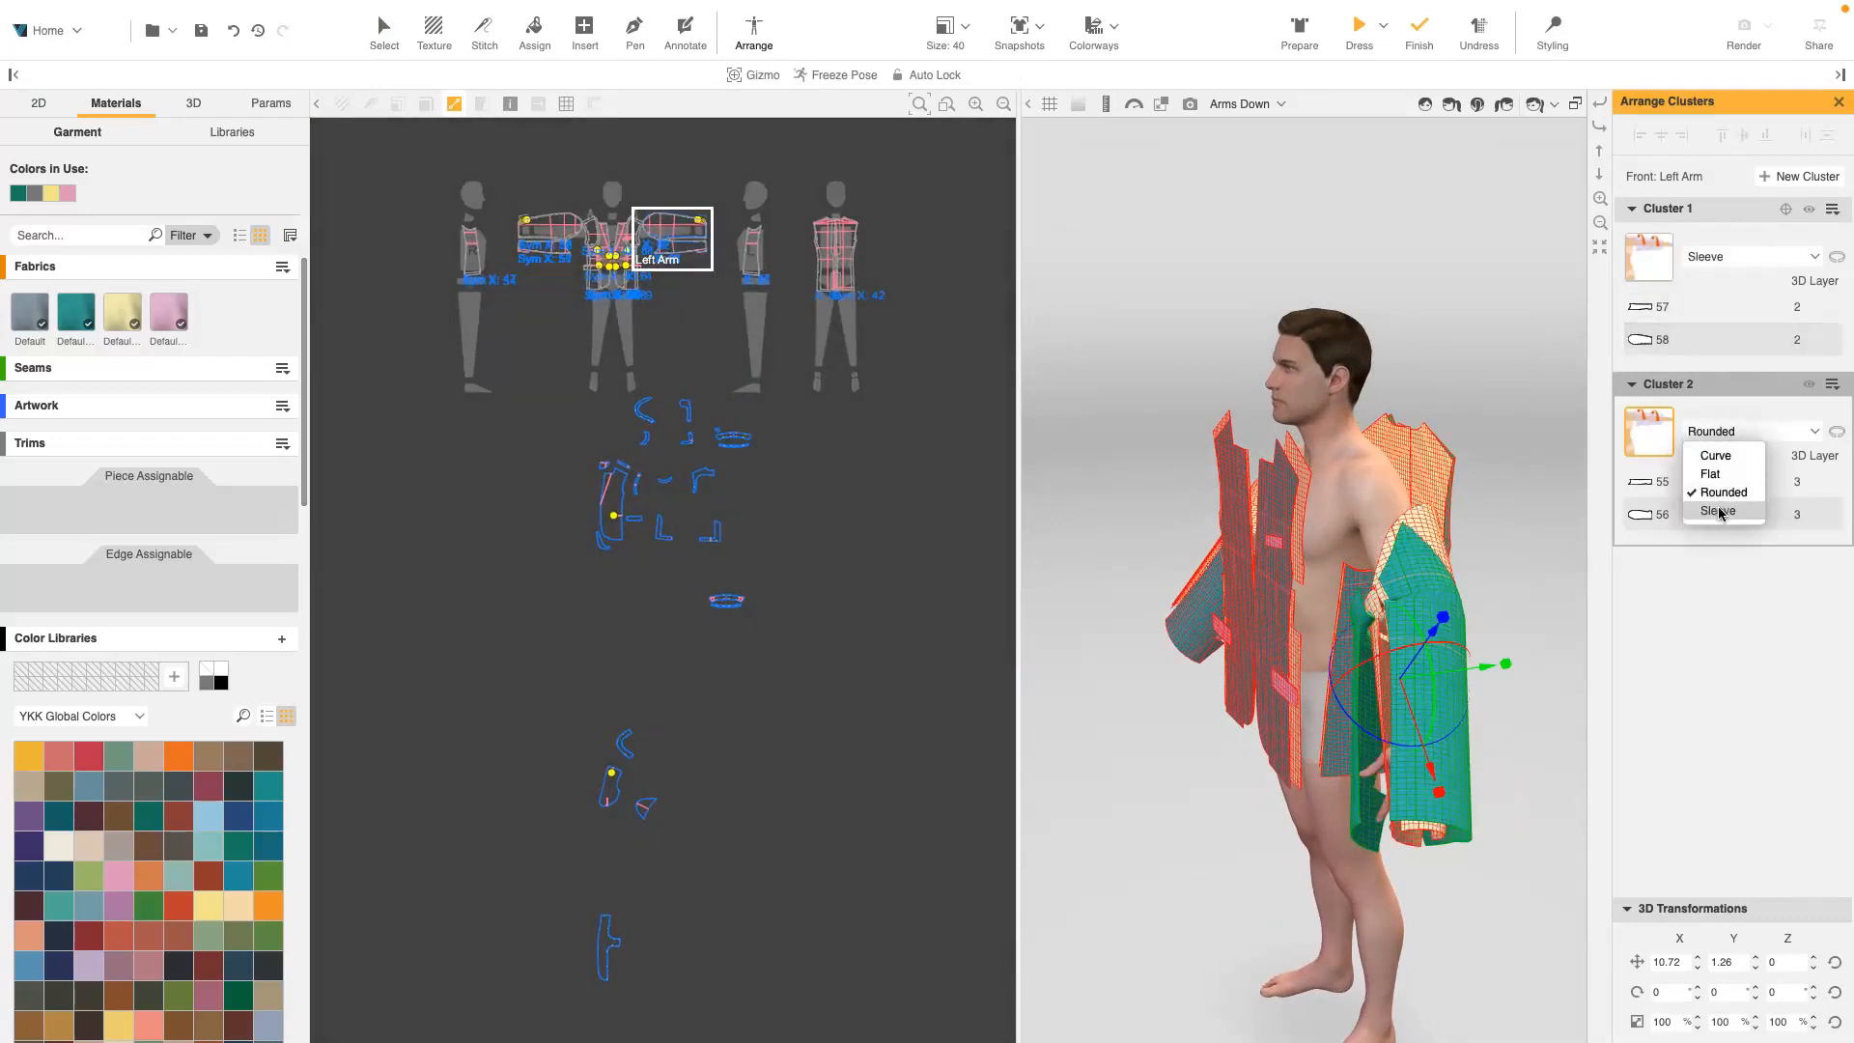
pyautogui.click(1718, 509)
pyautogui.moveTo(1374, 649); pyautogui.dragTo(1383, 639)
pyautogui.moveTo(1571, 616); pyautogui.dragTo(1294, 603)
# Adjust the sleeve pieces on the right arm and set both of its clusters to the Sleeve shape
pyautogui.click(1132, 623)
pyautogui.moveTo(1132, 628); pyautogui.dragTo(1107, 596)
pyautogui.click(1104, 608)
pyautogui.moveTo(1159, 420); pyautogui.dragTo(1149, 560)
pyautogui.click(1095, 666)
pyautogui.click(1753, 257)
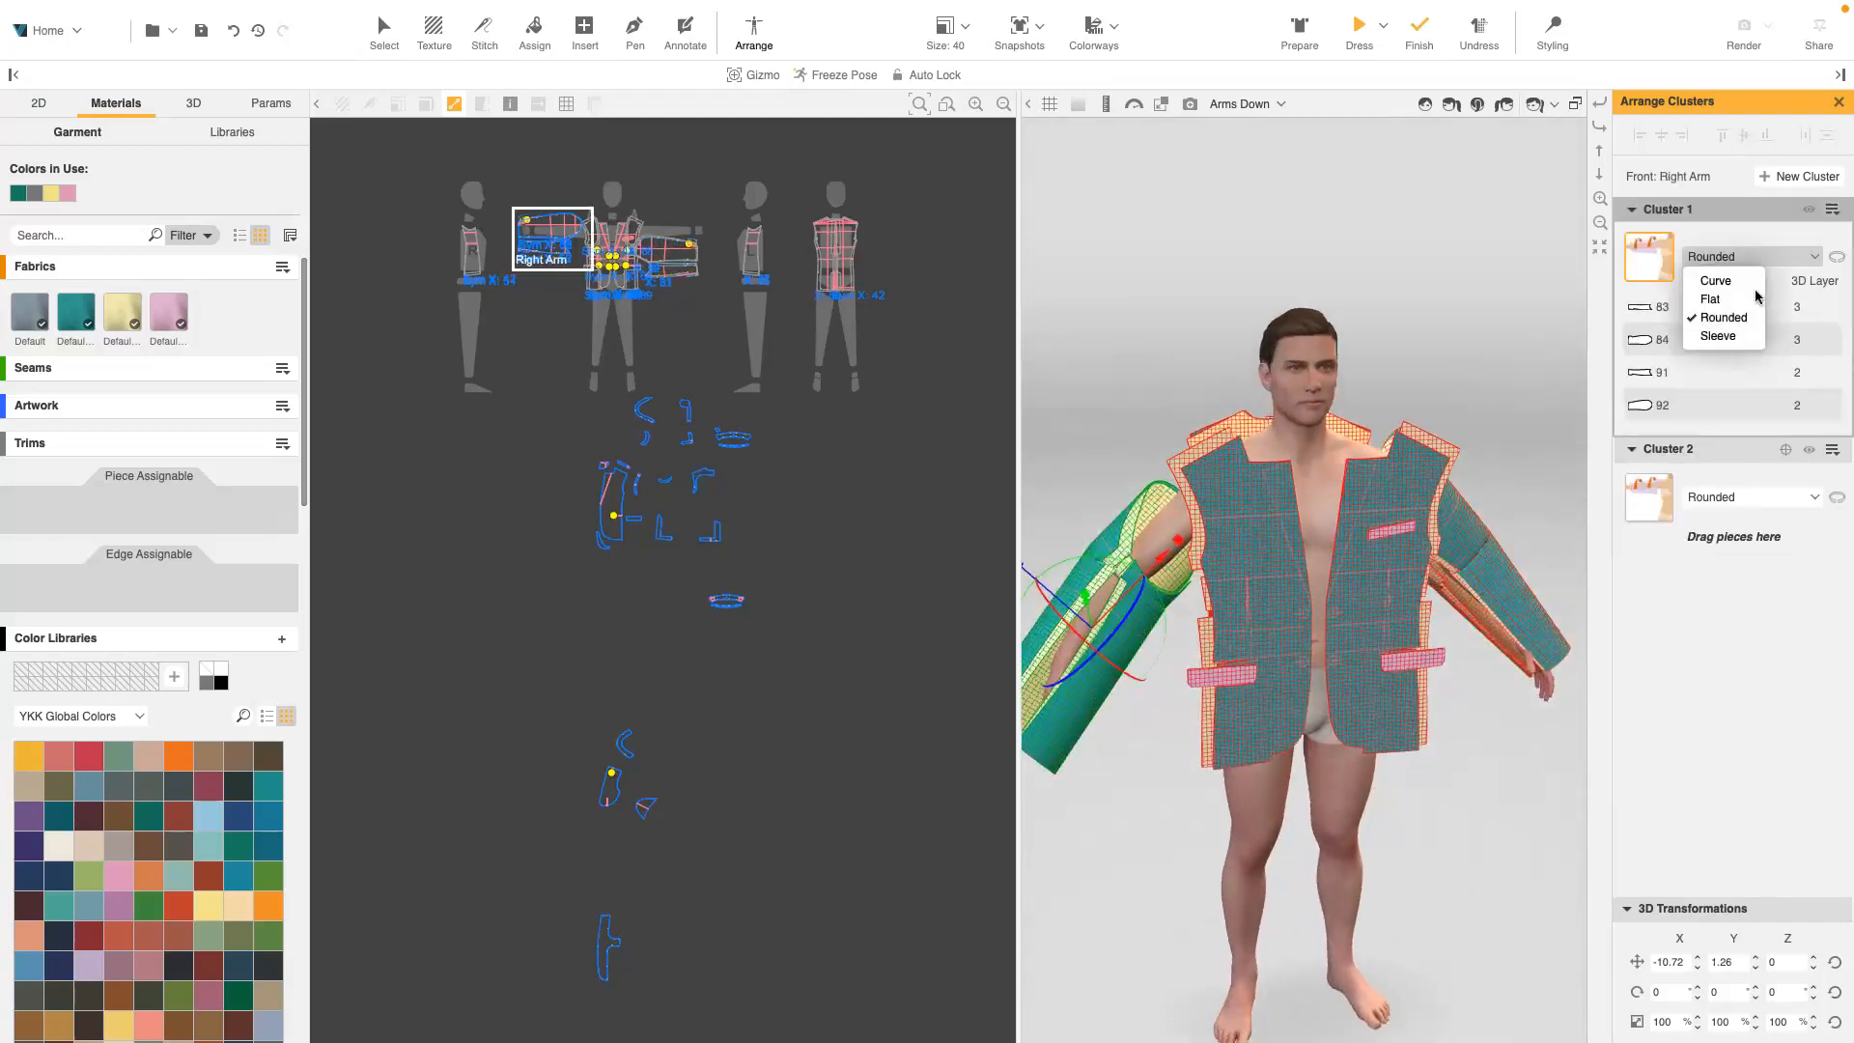
pyautogui.click(1718, 336)
pyautogui.click(1753, 497)
pyautogui.click(1724, 576)
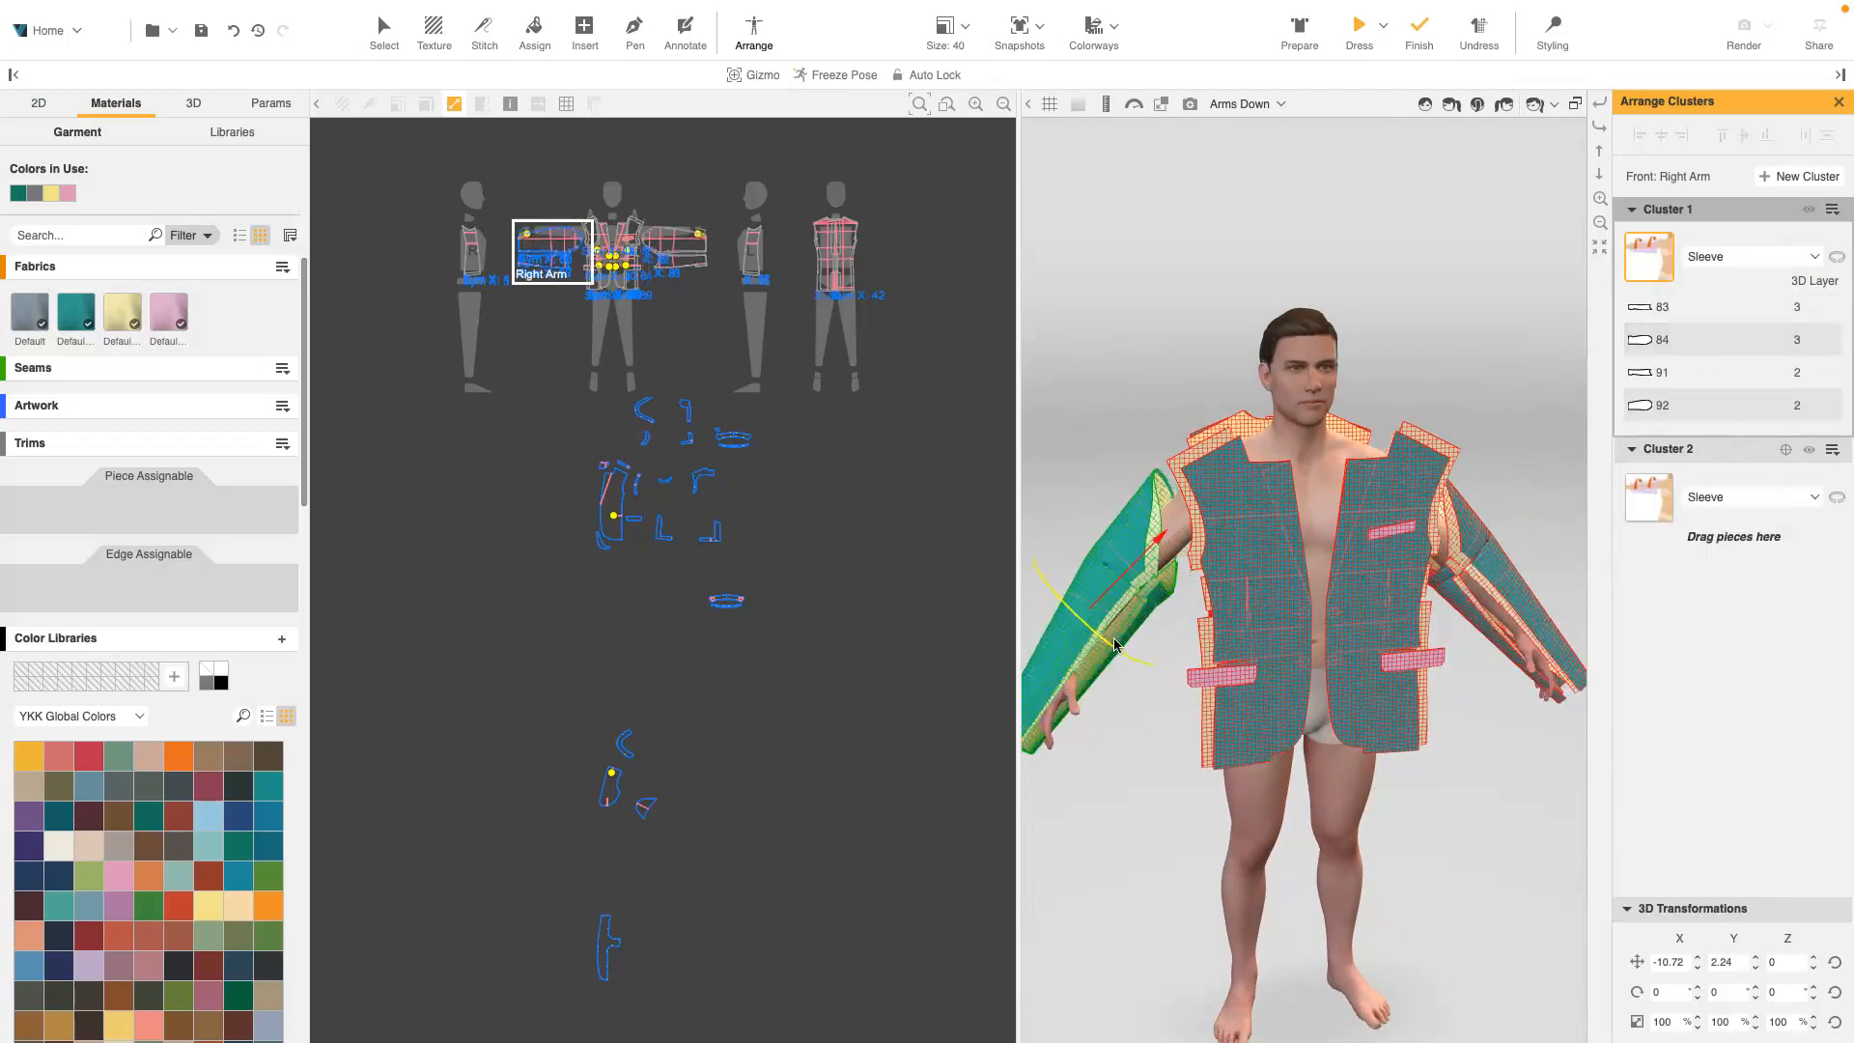
# Return to selecting pieces in the 2D pattern and save the file
pyautogui.click(379, 21)
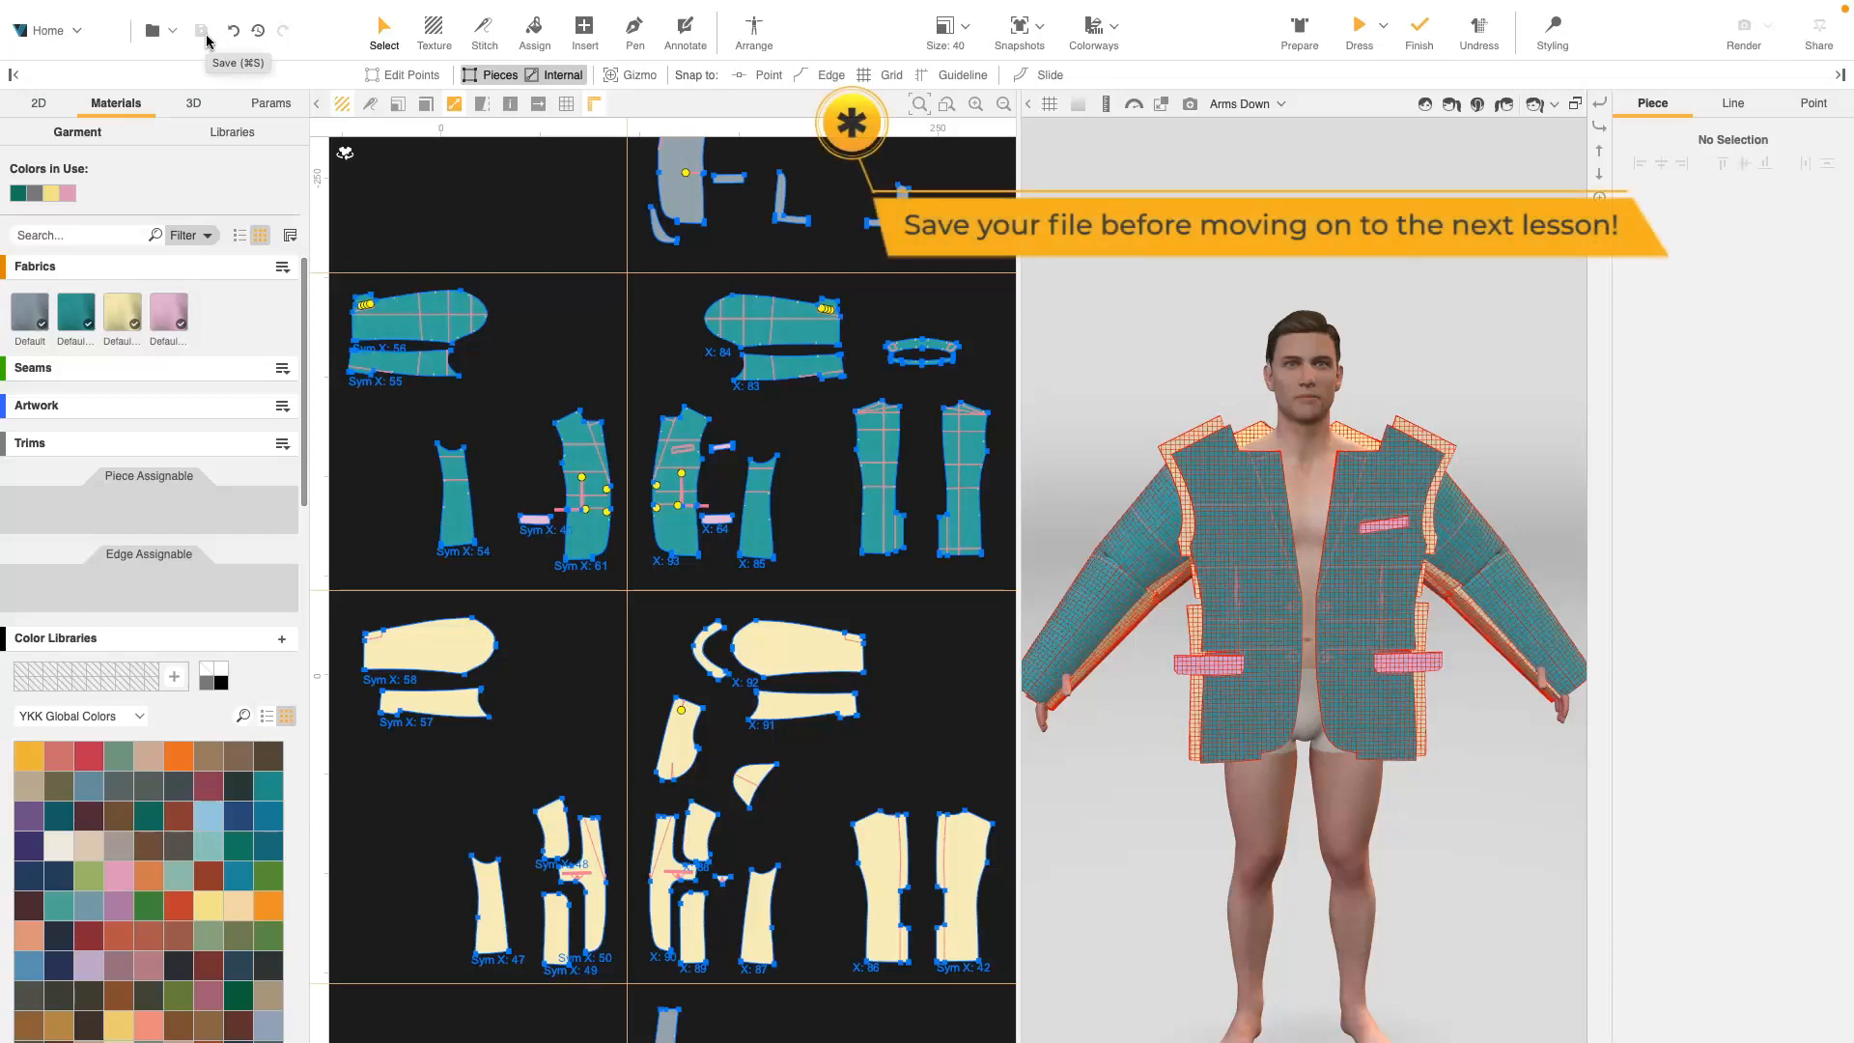
pyautogui.press('super')
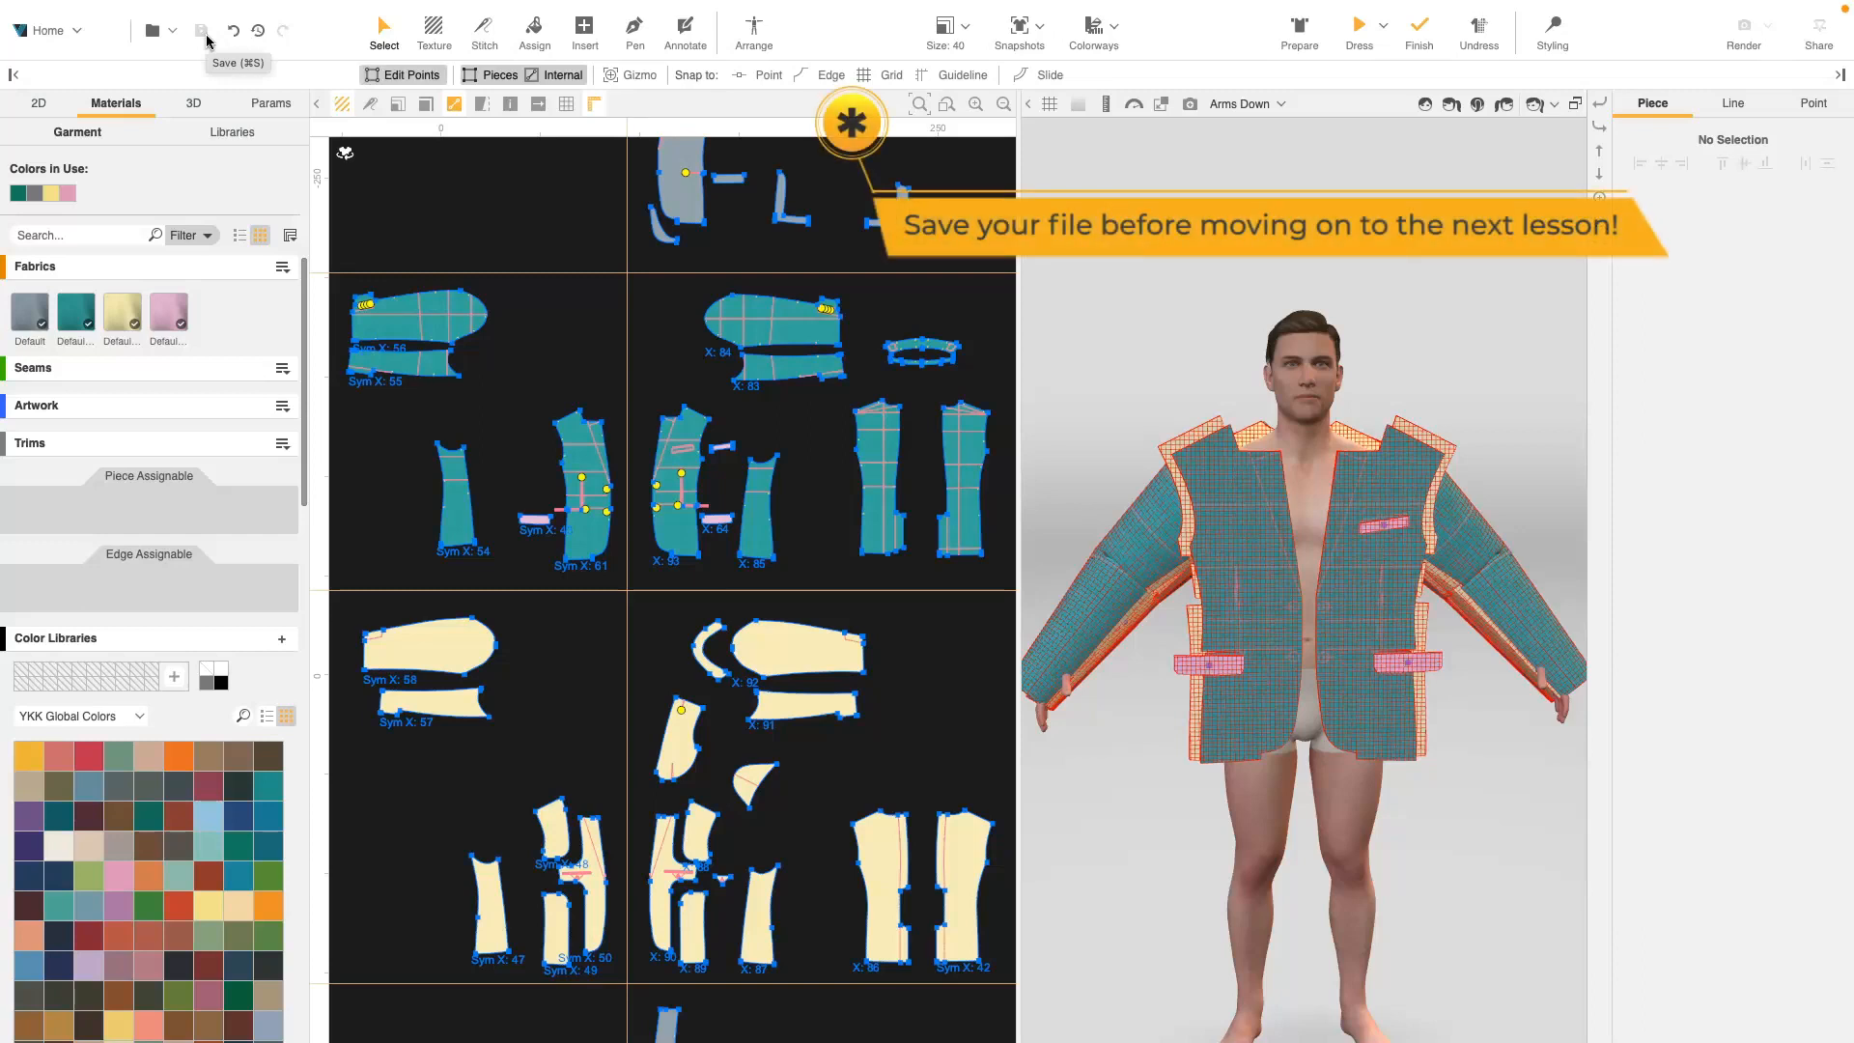